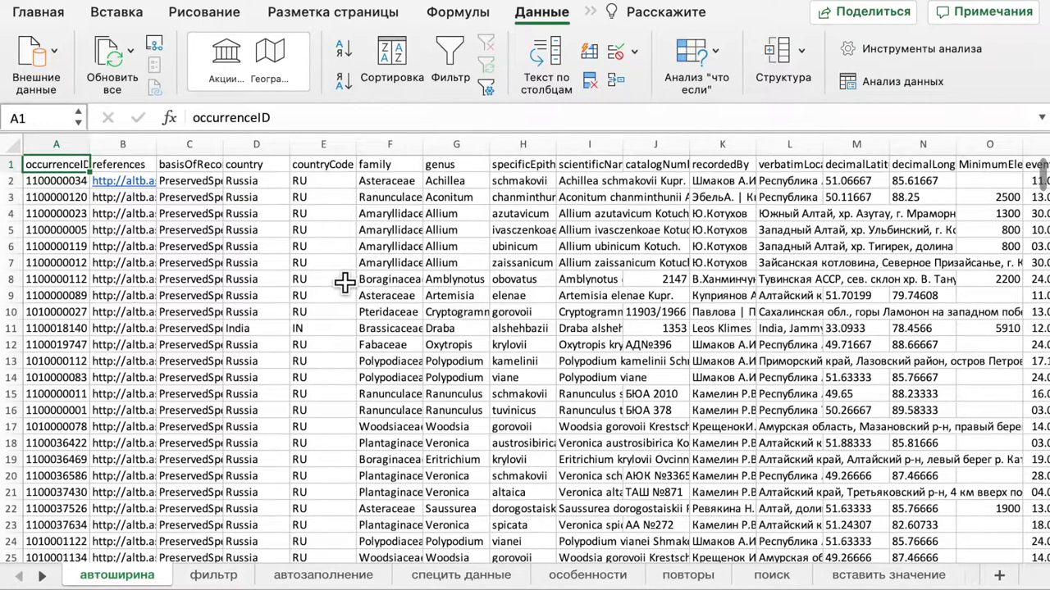
Step: Select all the data on the автоширина sheet and AutoFit the column widths to their contents
key(ctrl+shift+End)
scroll(440, 263, left, 10)
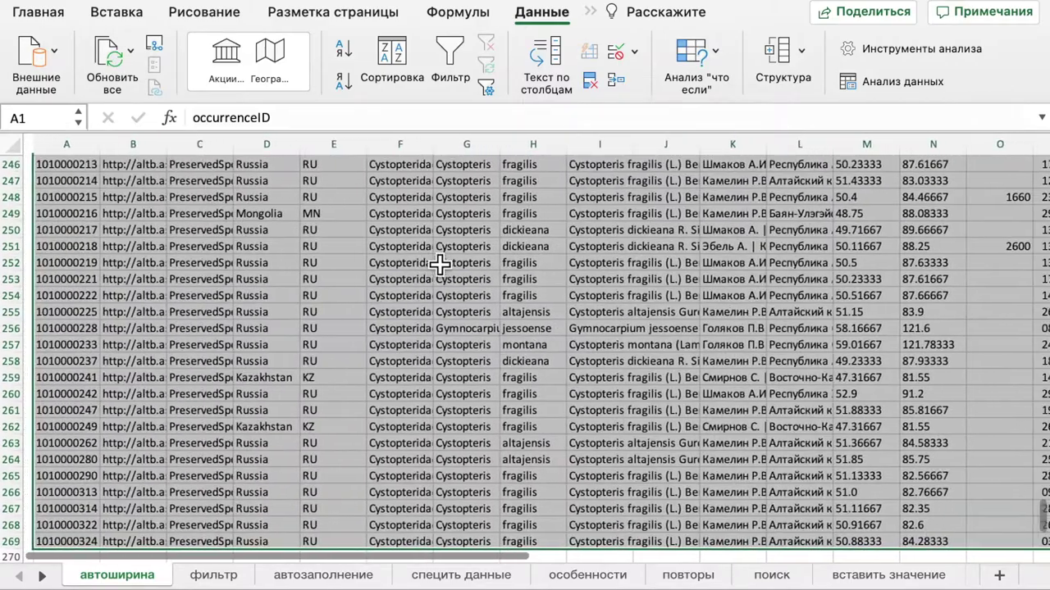
scroll(440, 263, up, 20)
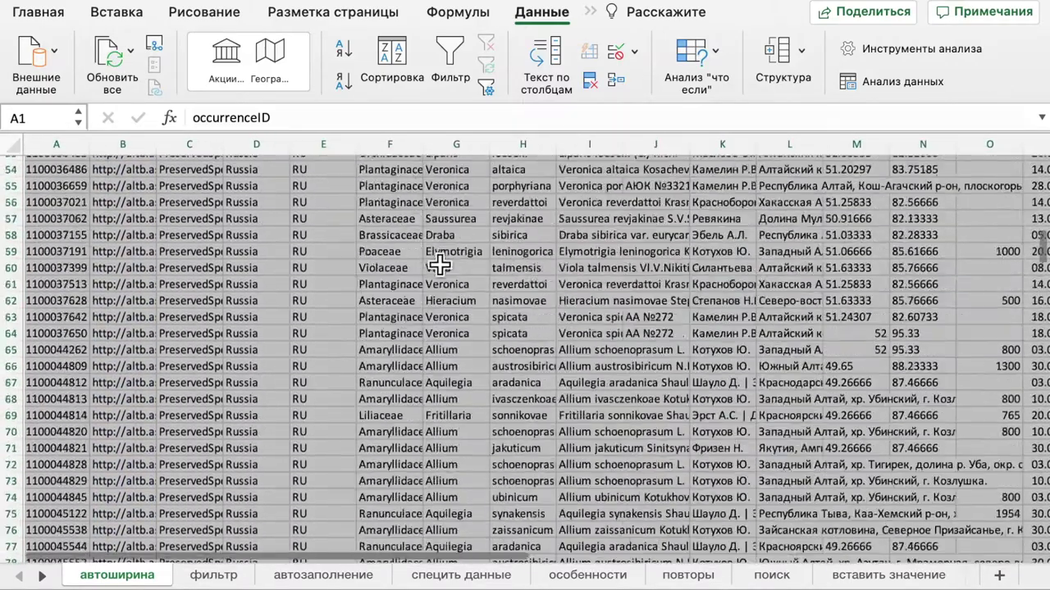
scroll(440, 262, up, 18)
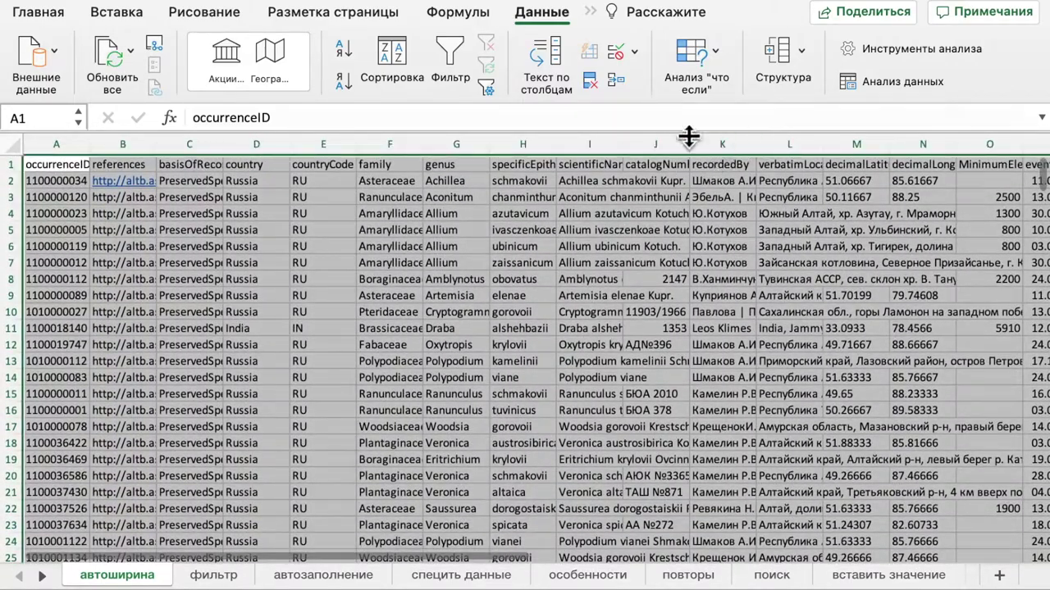
click(39, 17)
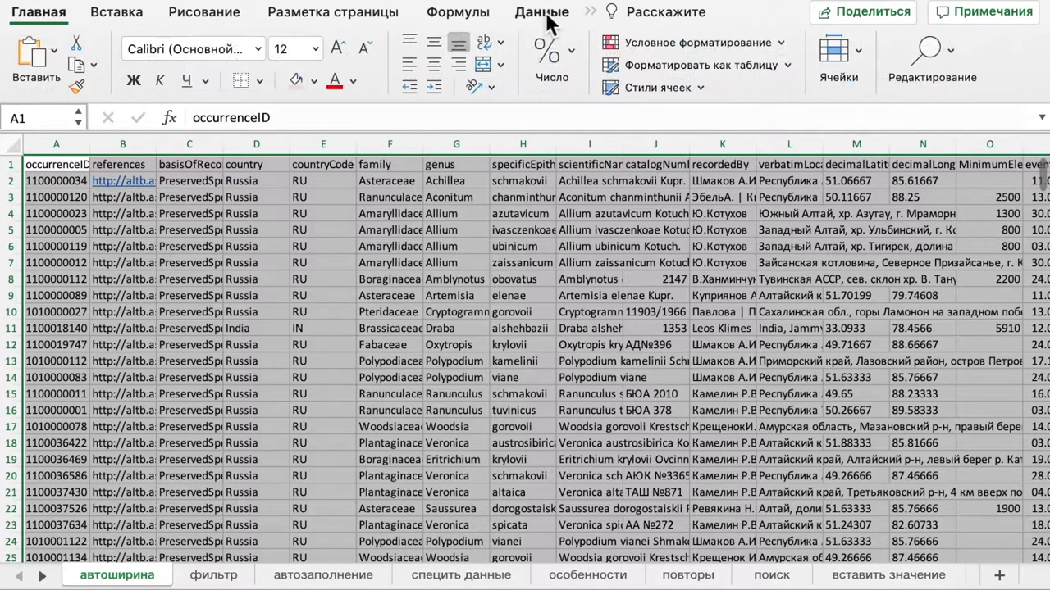
click(847, 49)
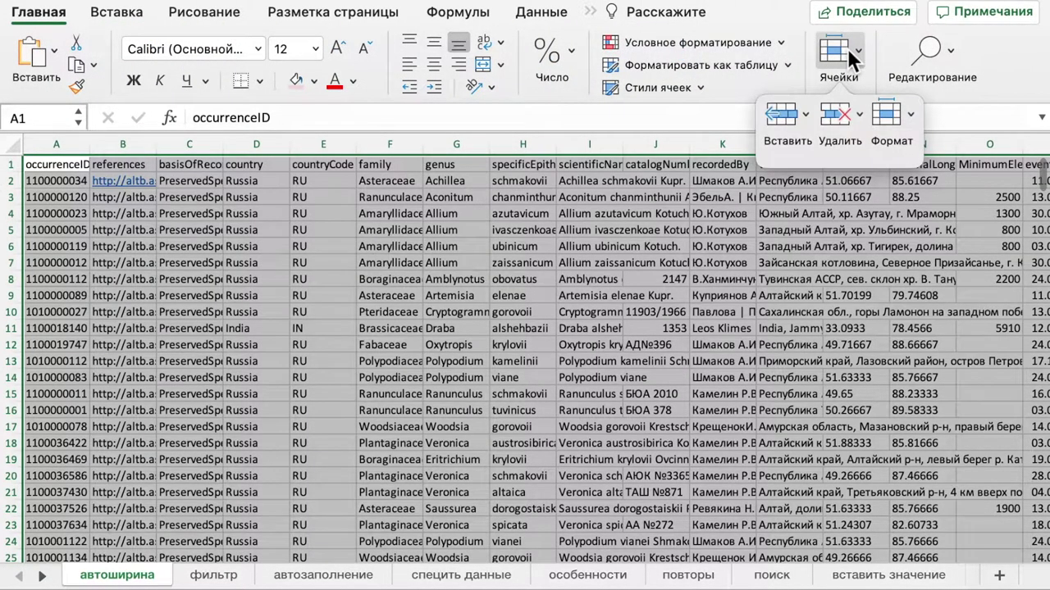
click(913, 122)
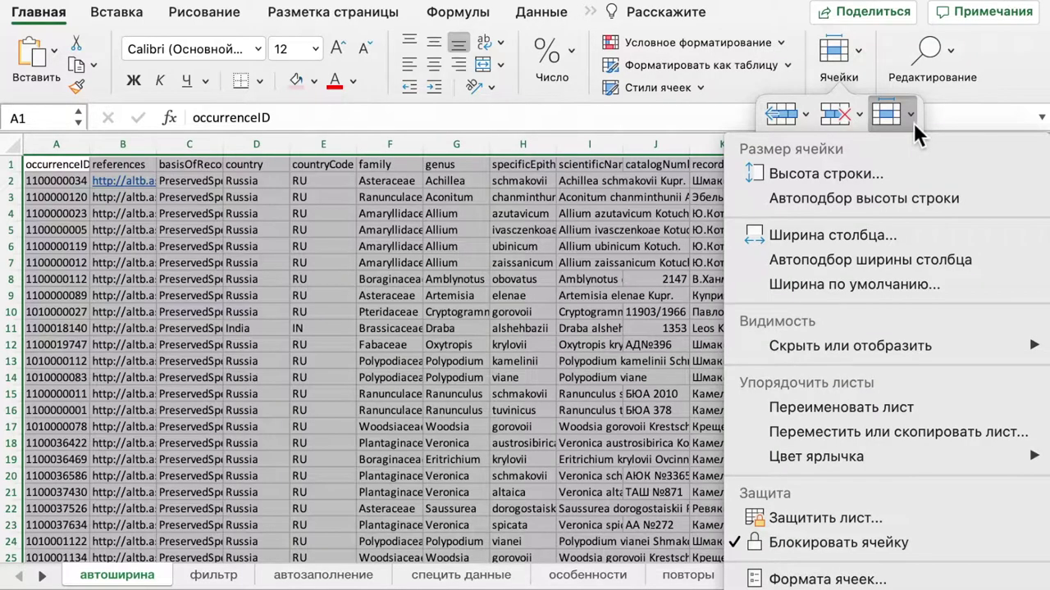
click(845, 261)
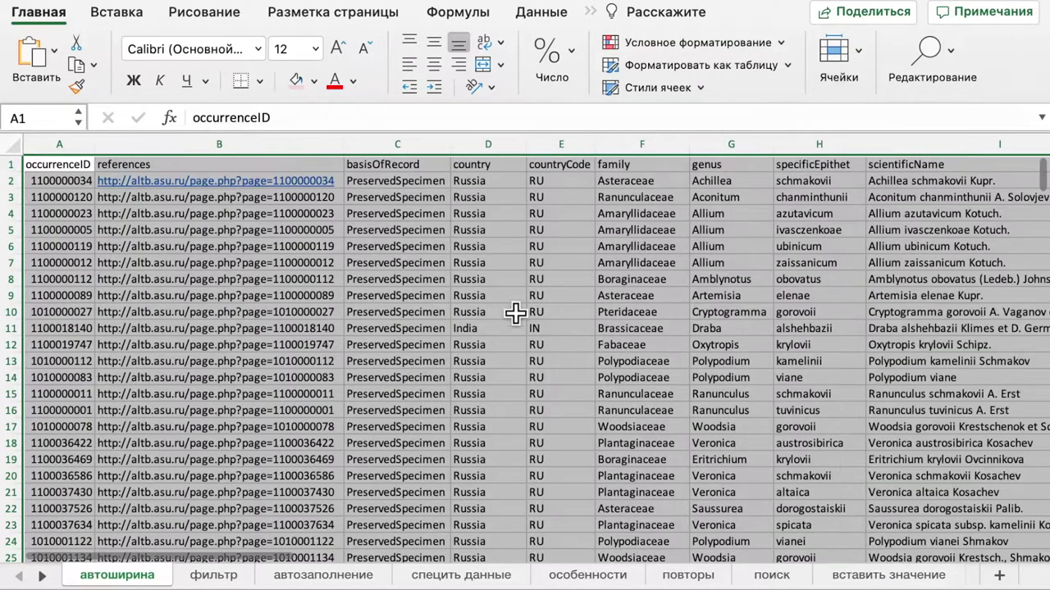
Step: Deselect the data and look through the adjusted columns across the sheet
click(244, 319)
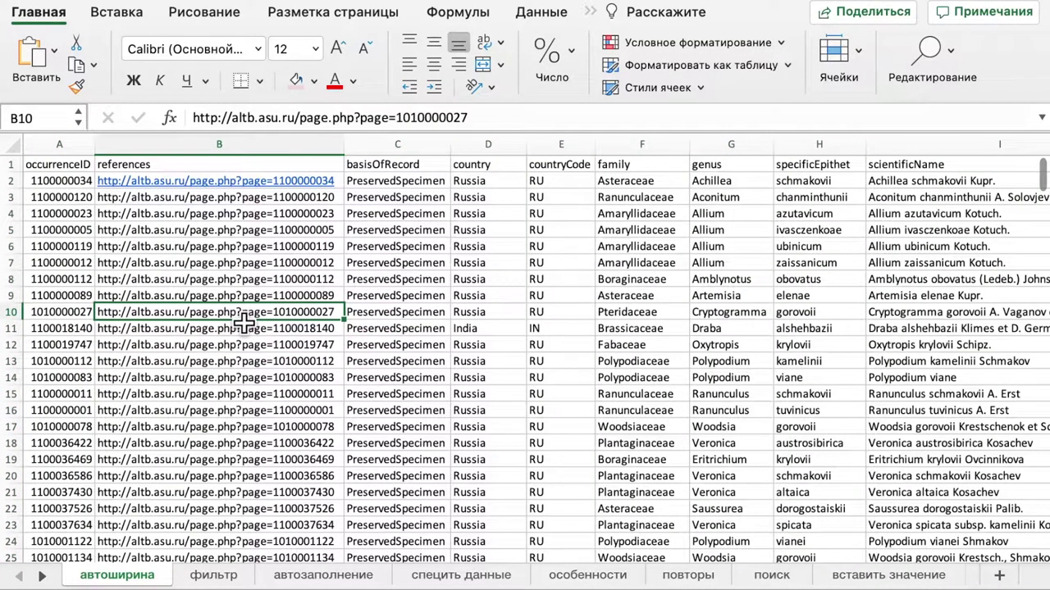
scroll(243, 324, right, 5)
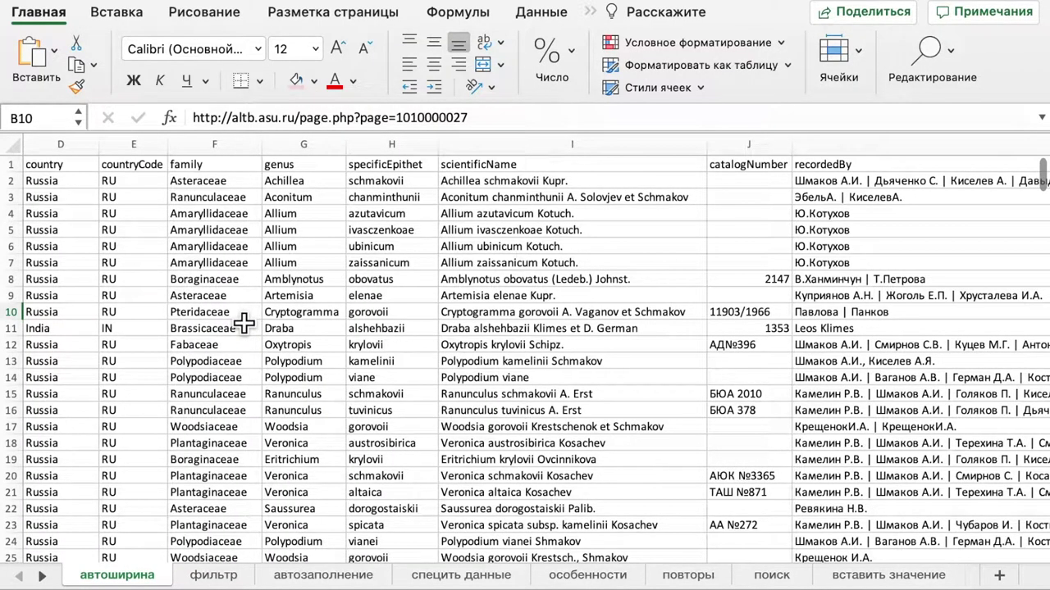
scroll(243, 324, right, 15)
scroll(243, 324, right, 10)
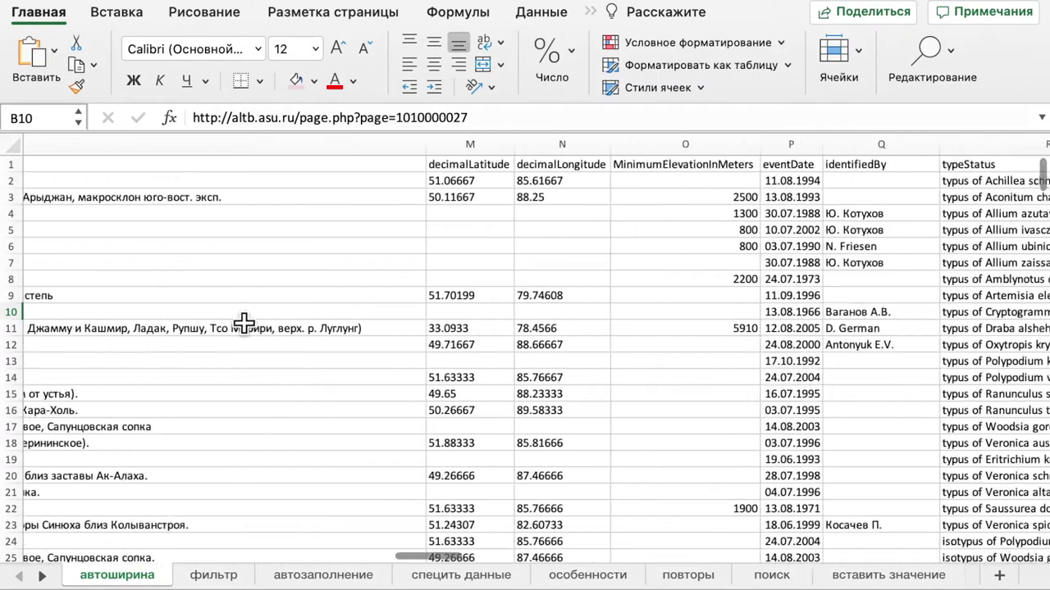
scroll(244, 324, right, 5)
scroll(244, 324, down, 9)
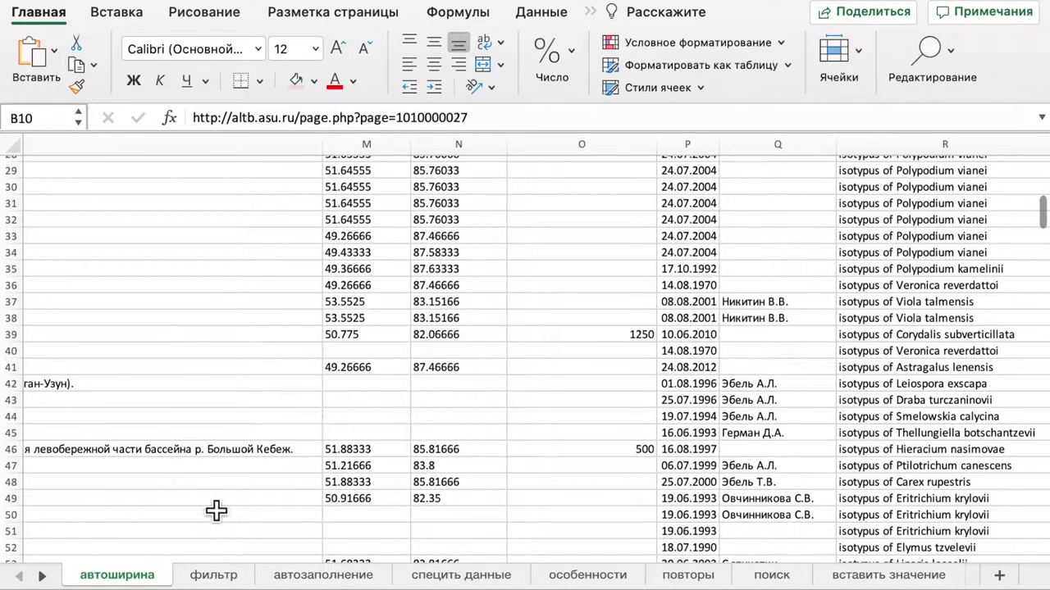
Step: Turn on header filters for the whole data table on the фильтр sheet
click(209, 575)
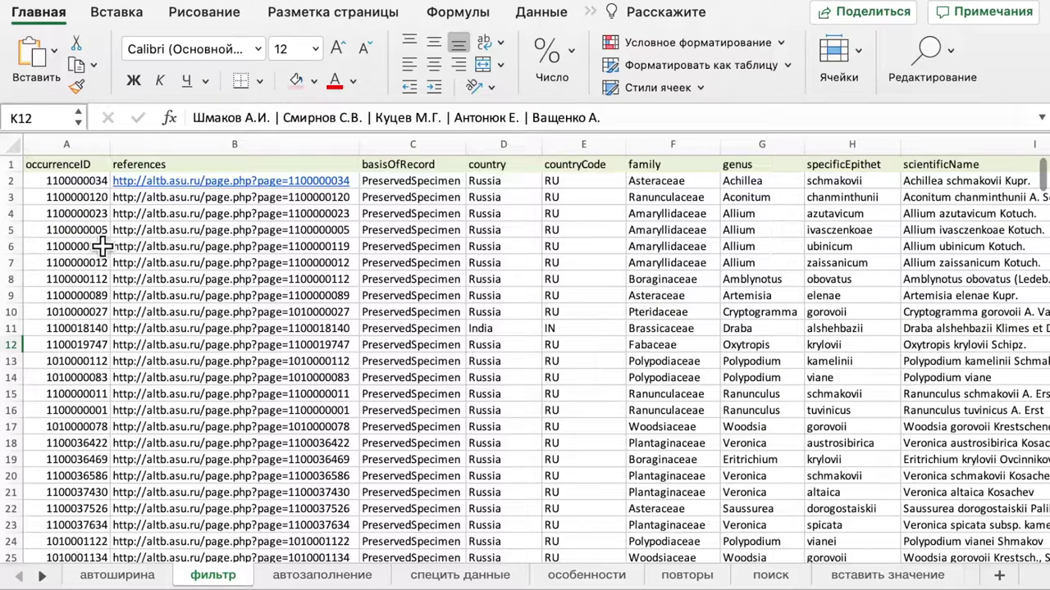
key(super+a)
scroll(197, 278, left, 10)
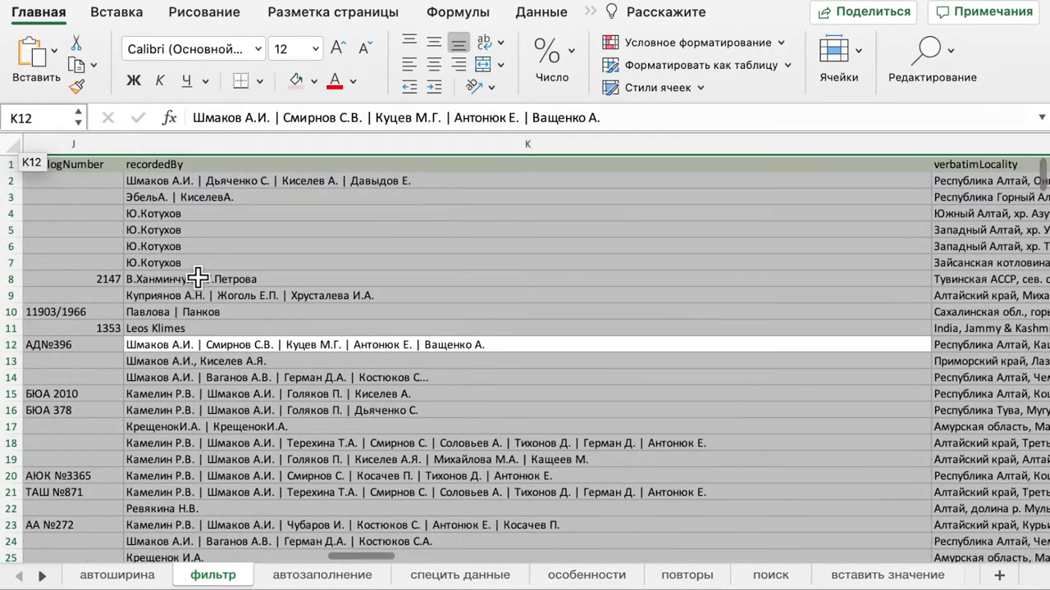
click(542, 15)
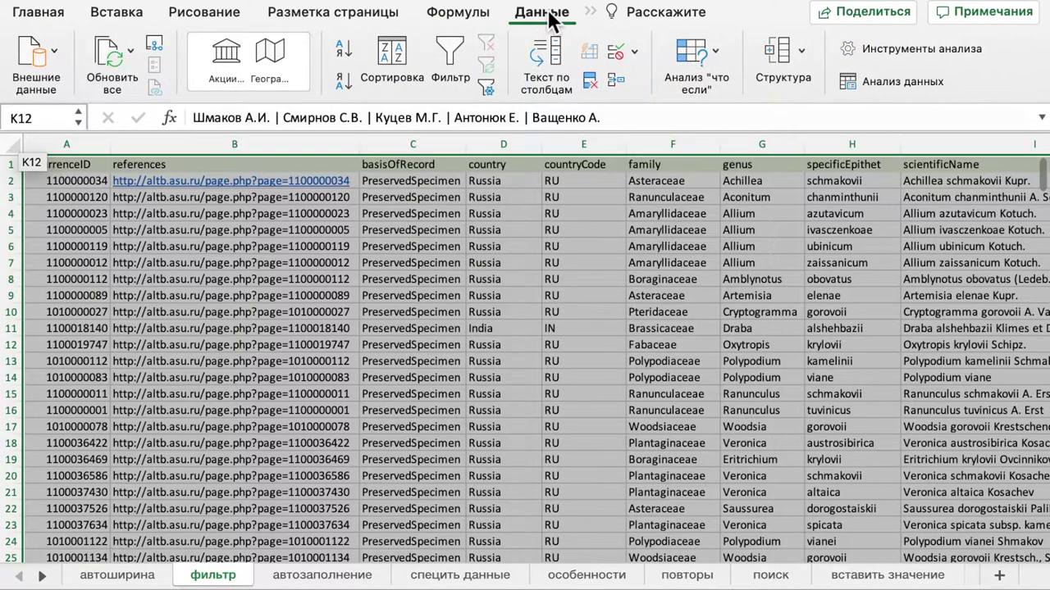
click(450, 58)
click(218, 263)
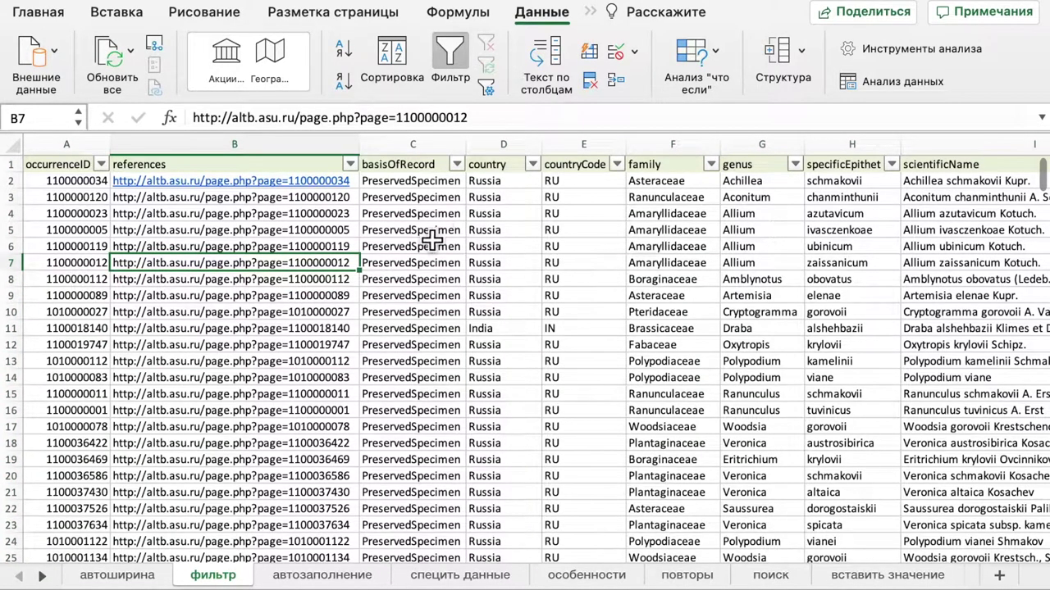
click(458, 164)
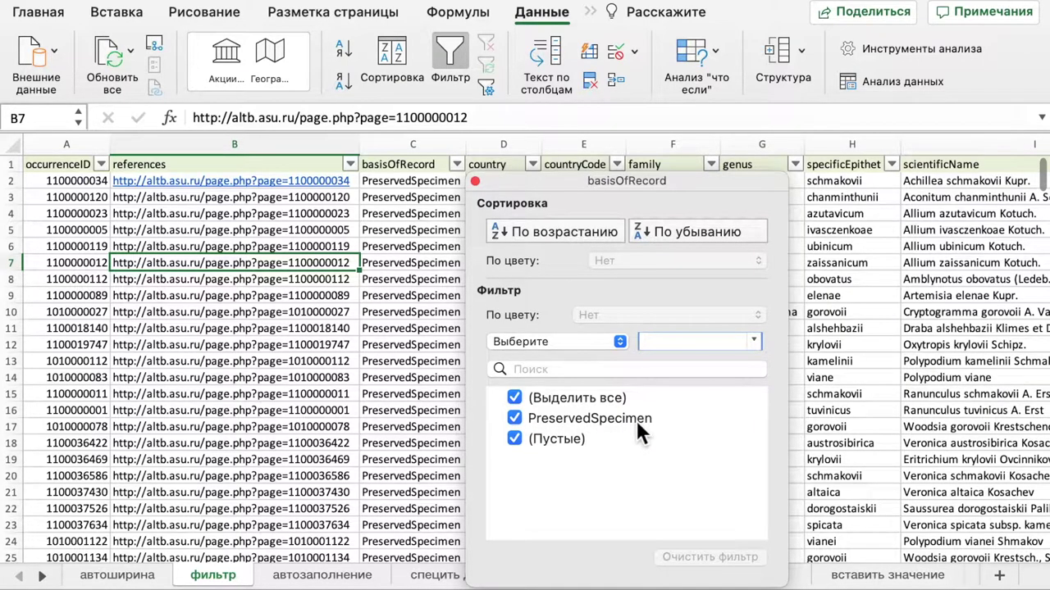
click(516, 395)
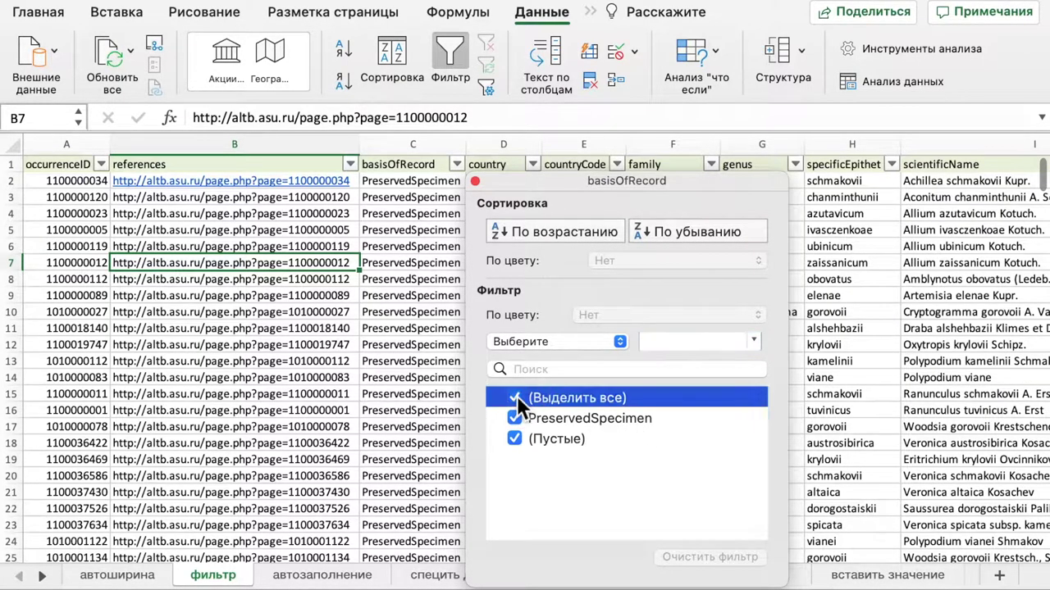
click(515, 439)
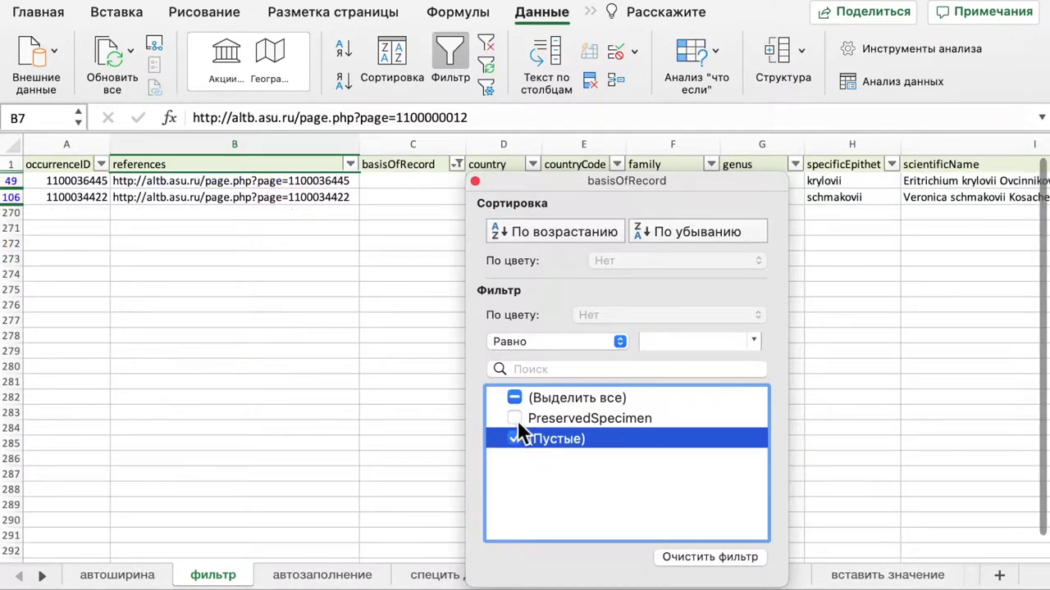
click(514, 419)
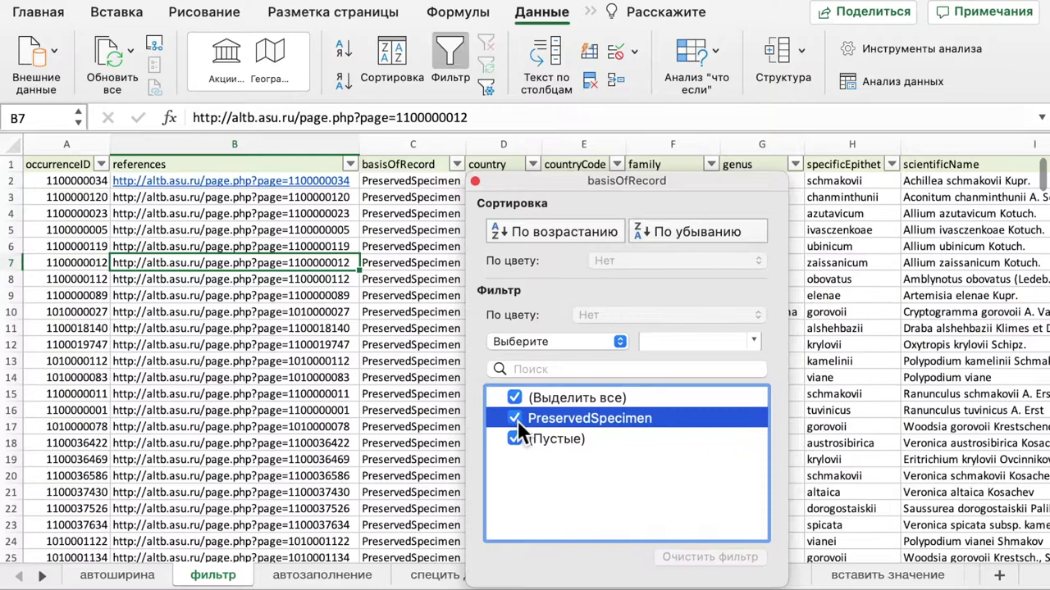
Step: Copy the text PreservedSpecimen from cell C5 in the basisOfRecord column
click(423, 224)
click(423, 228)
click(342, 118)
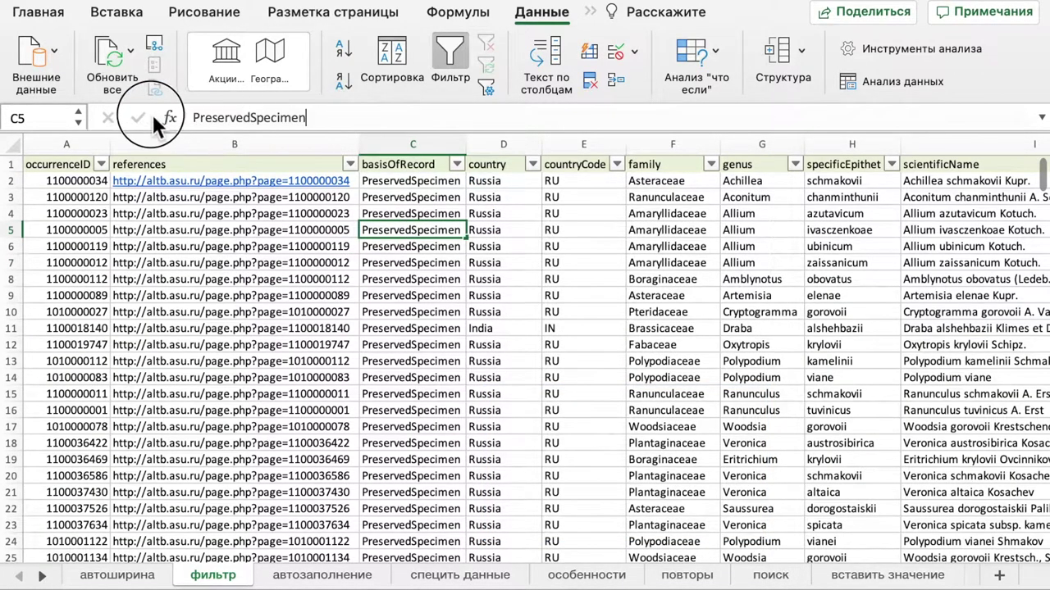
key(super+a)
key(super+c)
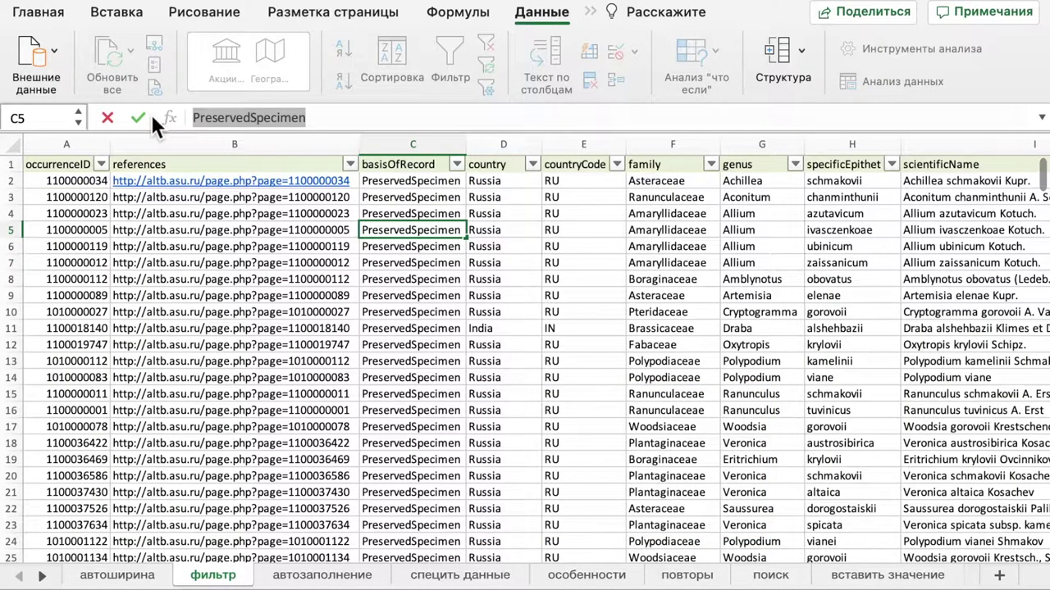
Step: Filter the basisOfRecord column to show only the rows with blank entries
click(456, 164)
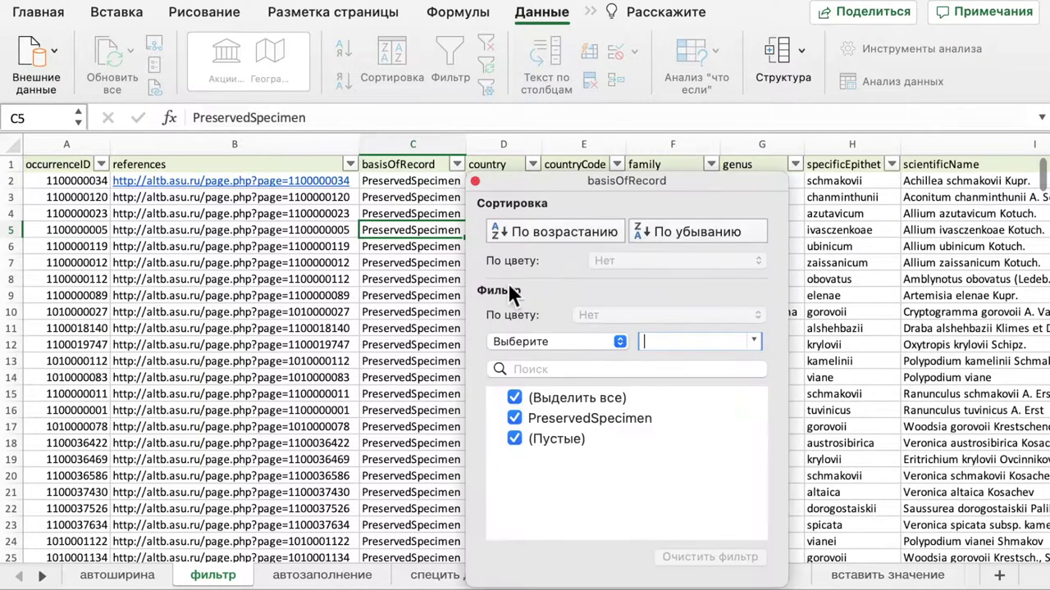
click(515, 397)
click(520, 434)
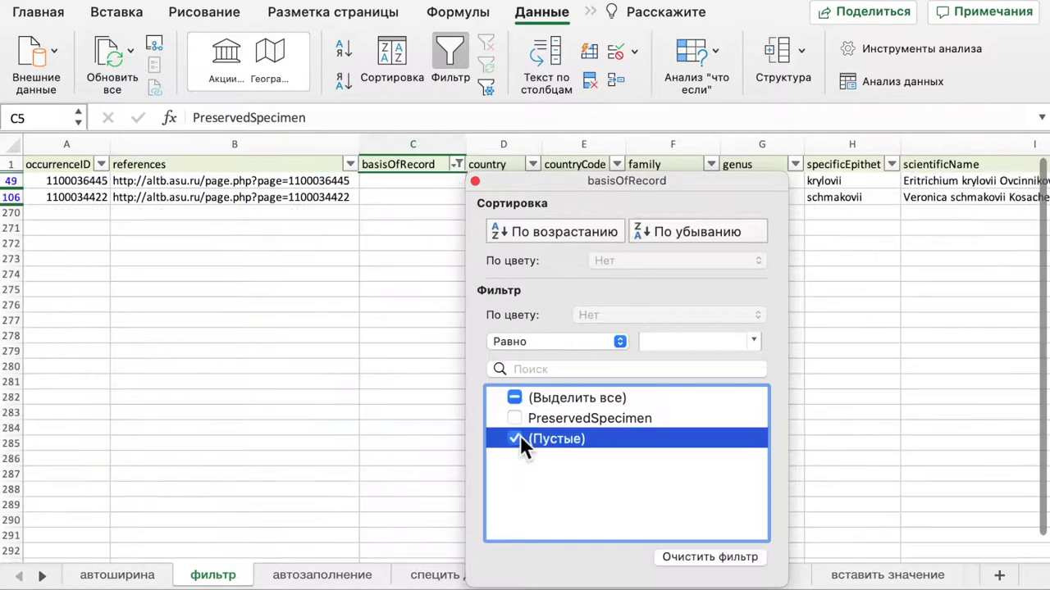
click(426, 190)
click(429, 197)
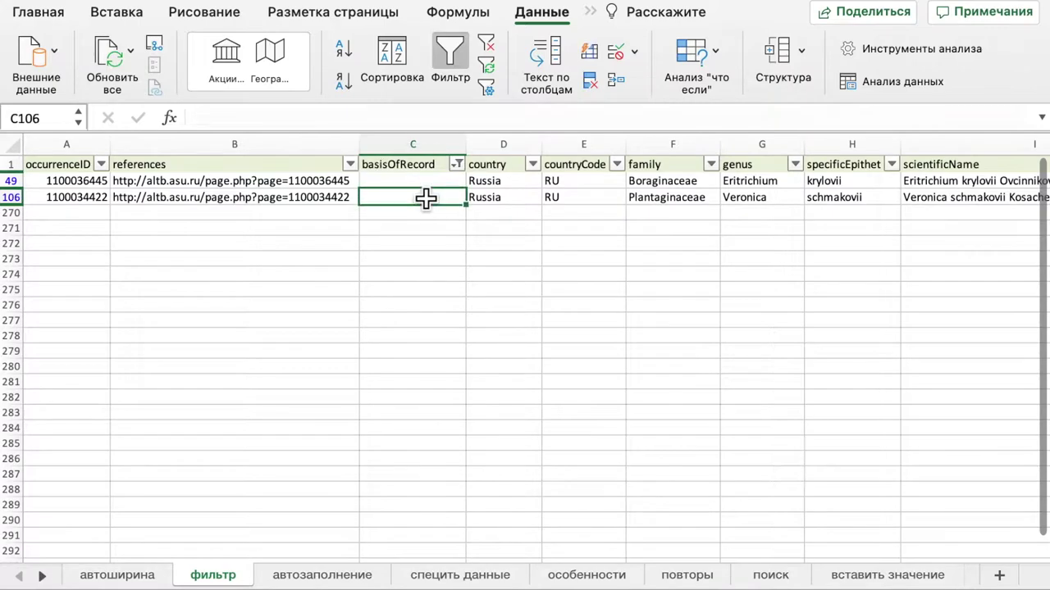
Step: Paste PreservedSpecimen into the empty basisOfRecord cells of rows 49 and 106
click(427, 182)
key(super+v)
click(428, 195)
key(super+v)
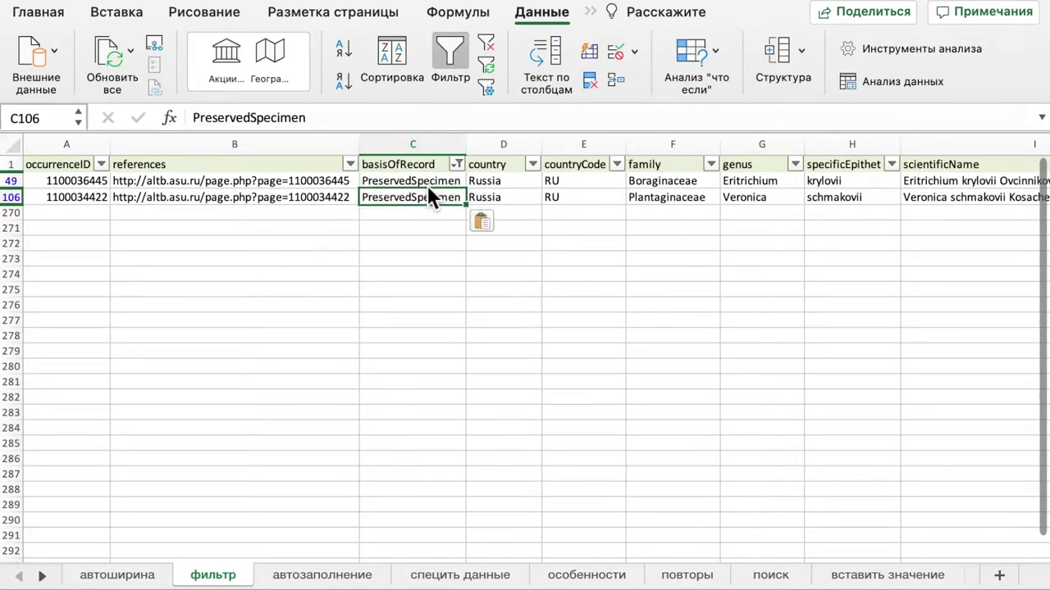
Step: Show all rows again by selecting every value in the basisOfRecord filter
click(457, 164)
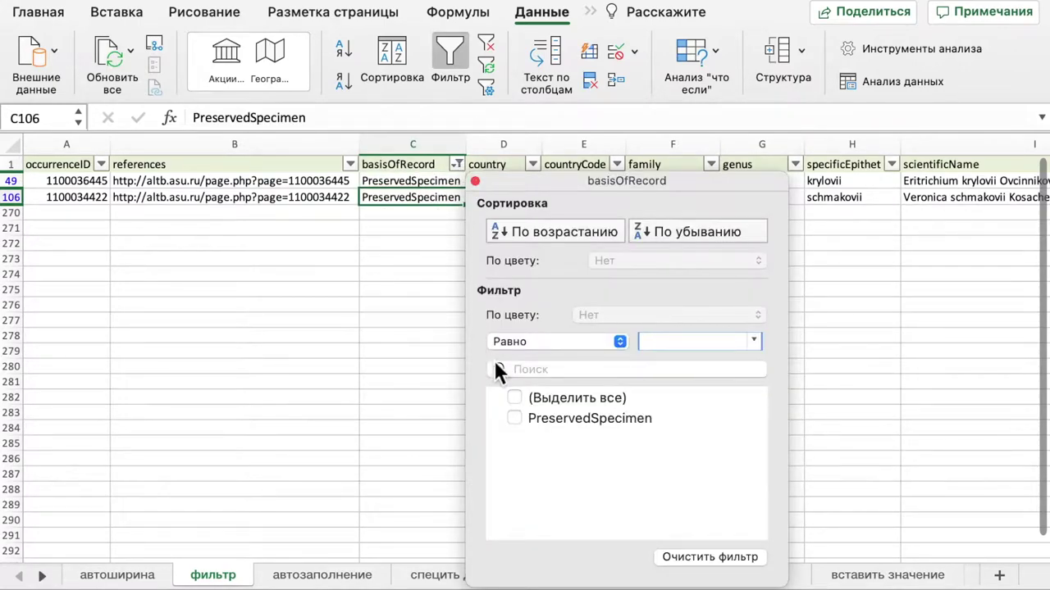
click(515, 397)
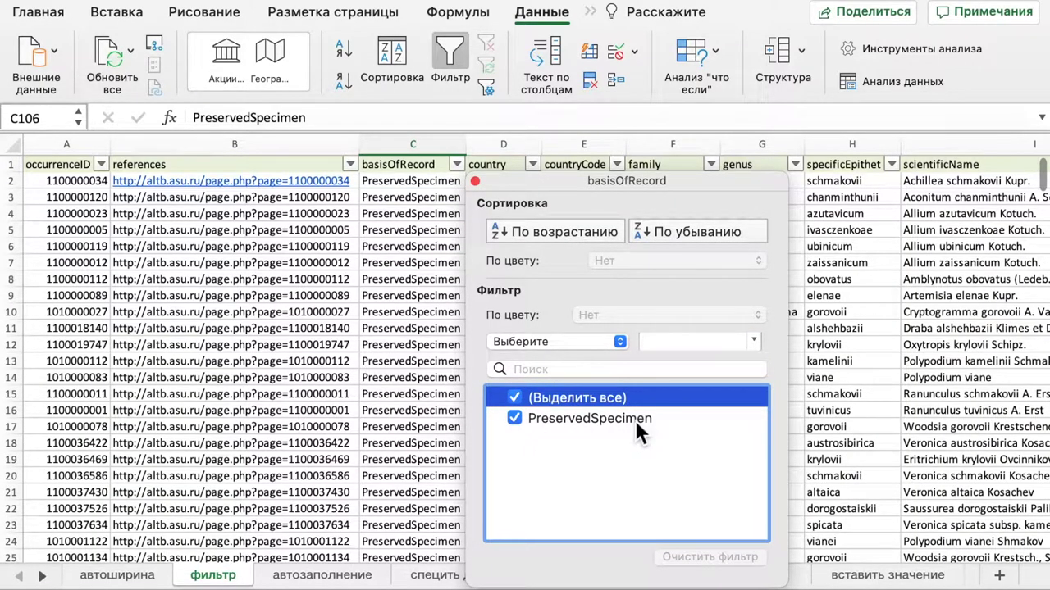
click(440, 305)
Step: Filter the country column to show only the Monglia and Mongolia entries
scroll(422, 292, right, 5)
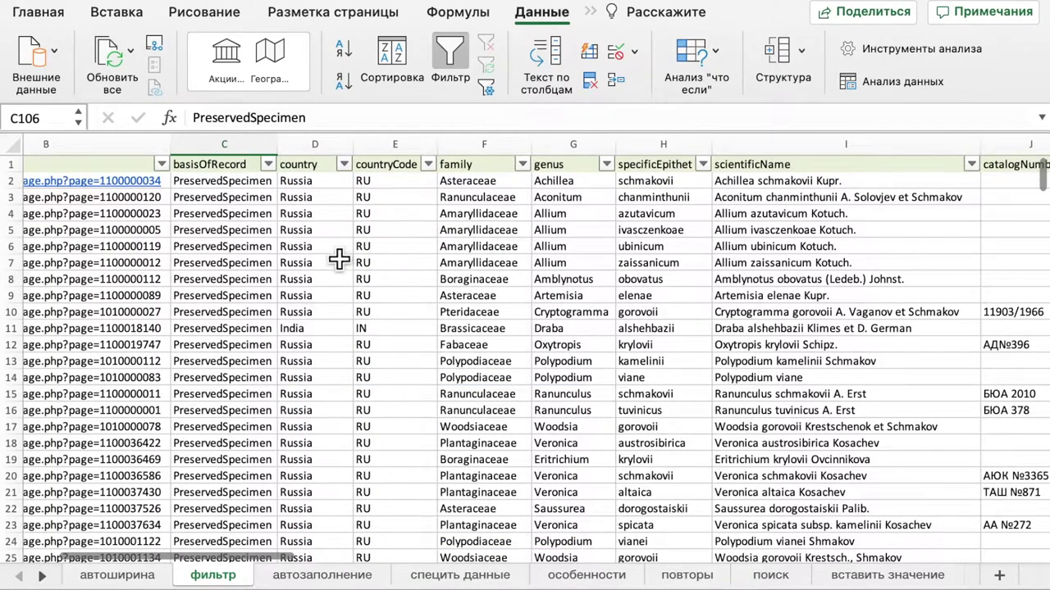
click(344, 164)
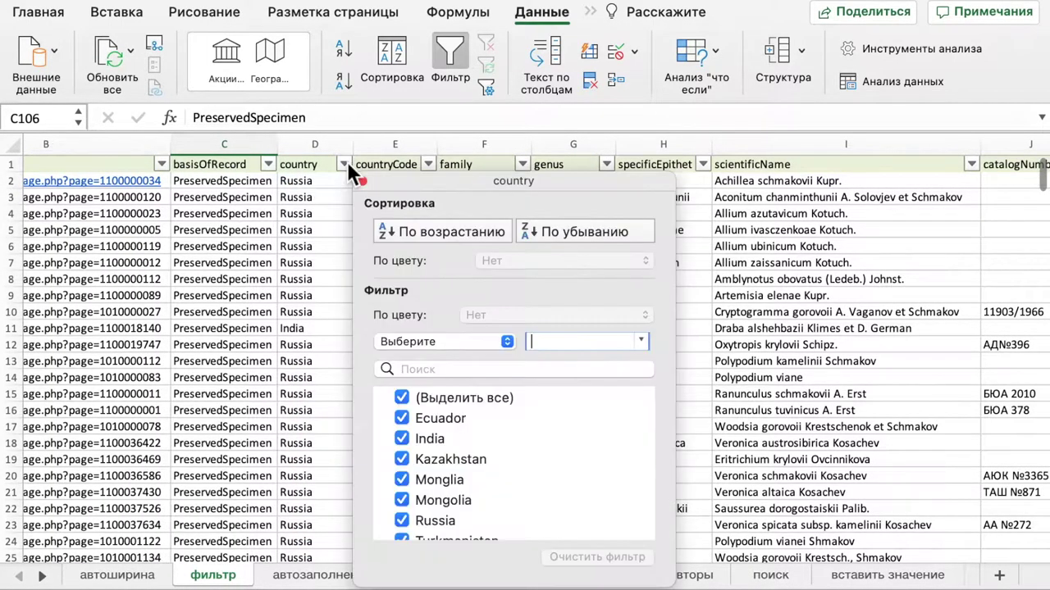
scroll(461, 433, down, 3)
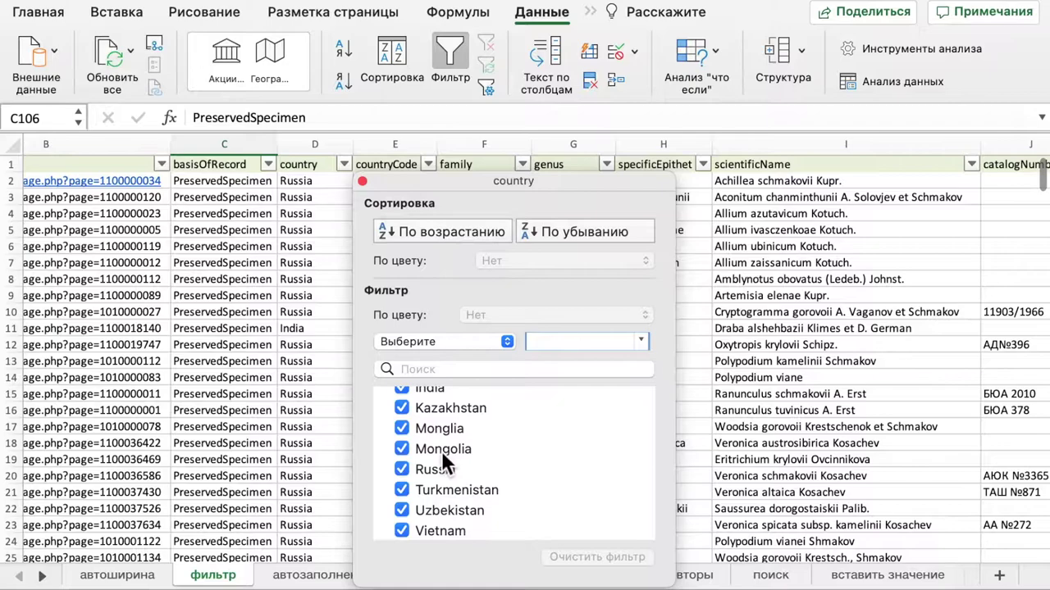
scroll(441, 451, up, 3)
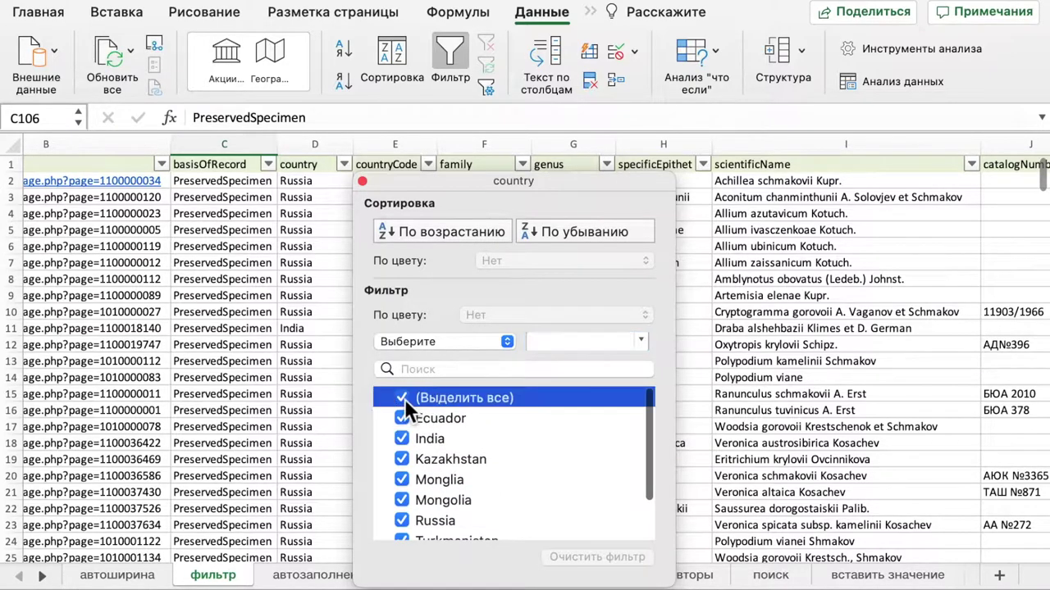
click(403, 398)
scroll(421, 447, down, 2)
click(402, 438)
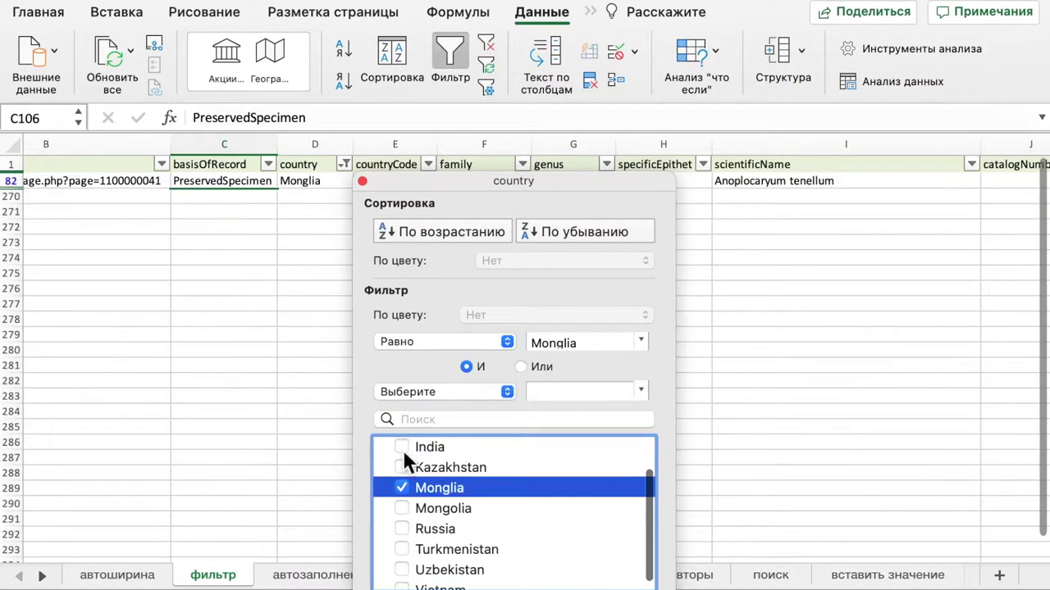
click(402, 508)
Step: Correct the misspelled country Monglia in row 82 to Mongolia using the value from row 204
click(345, 206)
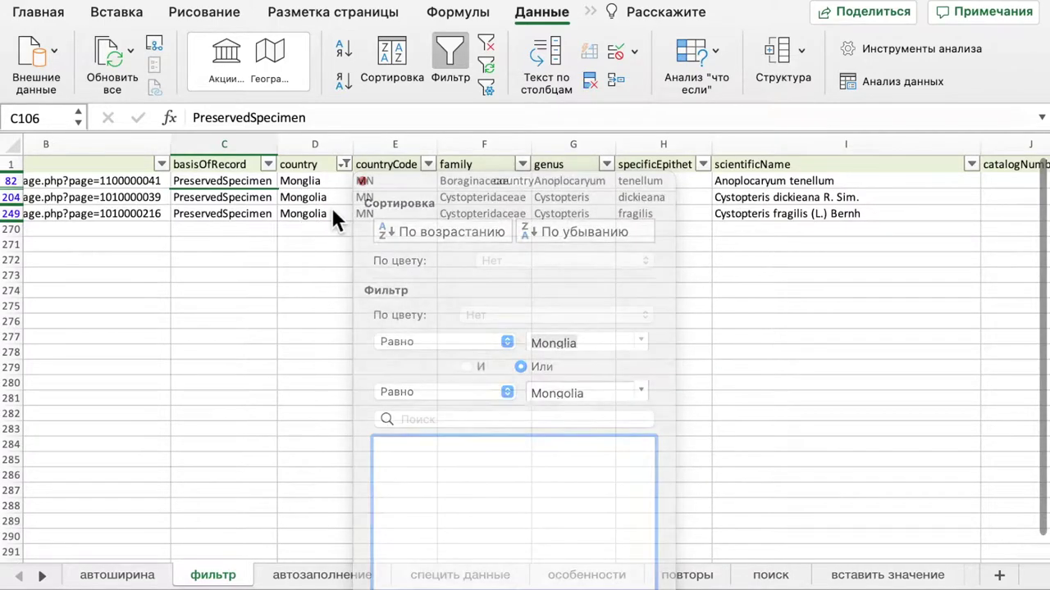
click(347, 200)
drag(353, 205, 359, 184)
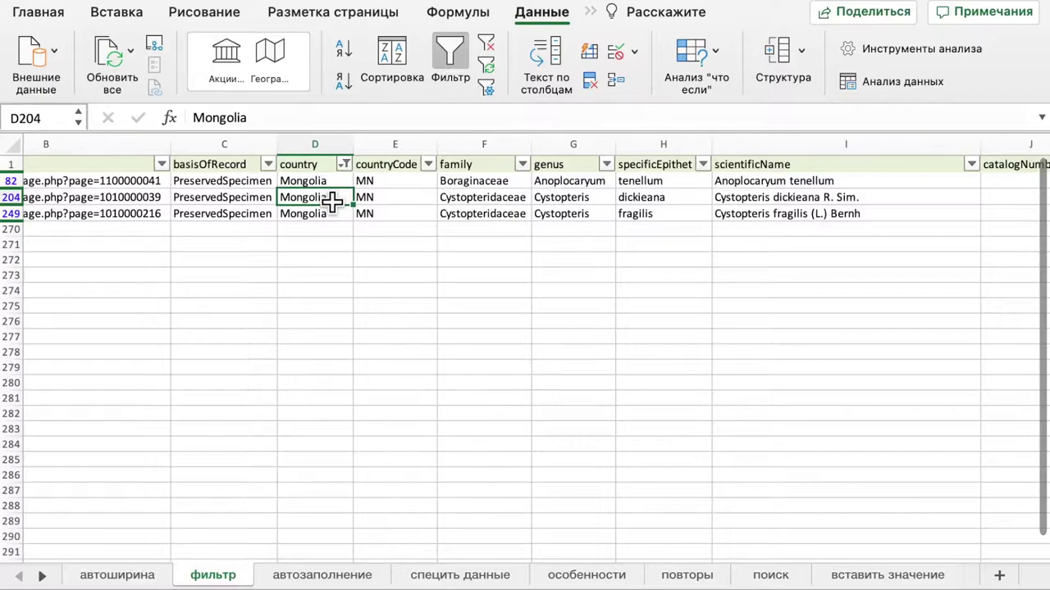
Step: Show all rows again by selecting every value in the country filter
click(344, 164)
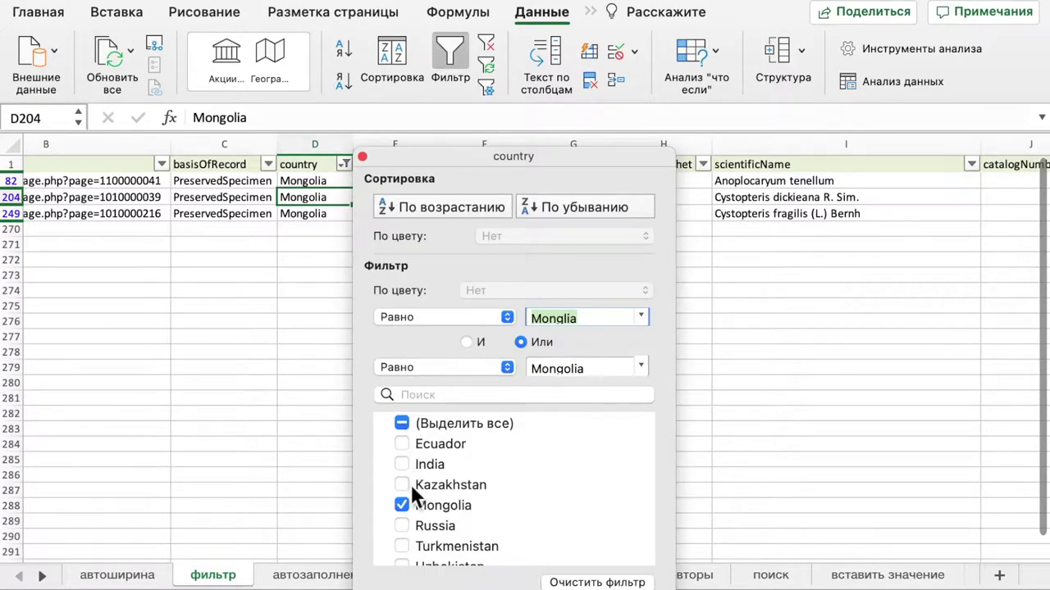
scroll(412, 476, down, 2)
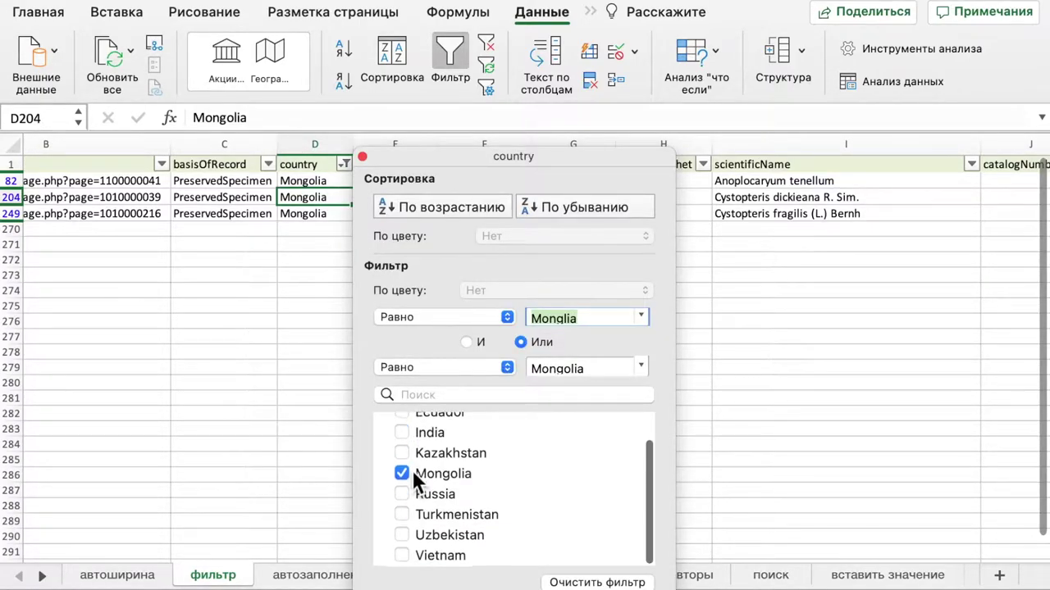
scroll(413, 476, up, 2)
click(403, 424)
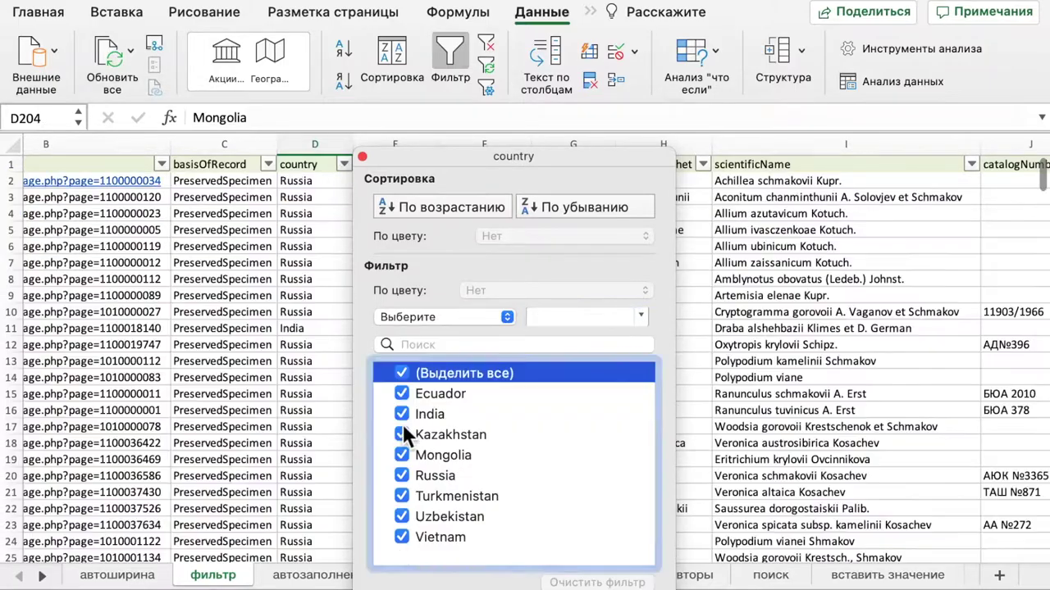
click(333, 332)
Step: Review the list of values in the genus column's filter for misspellings, leaving the filter unchanged
scroll(333, 332, right, 3)
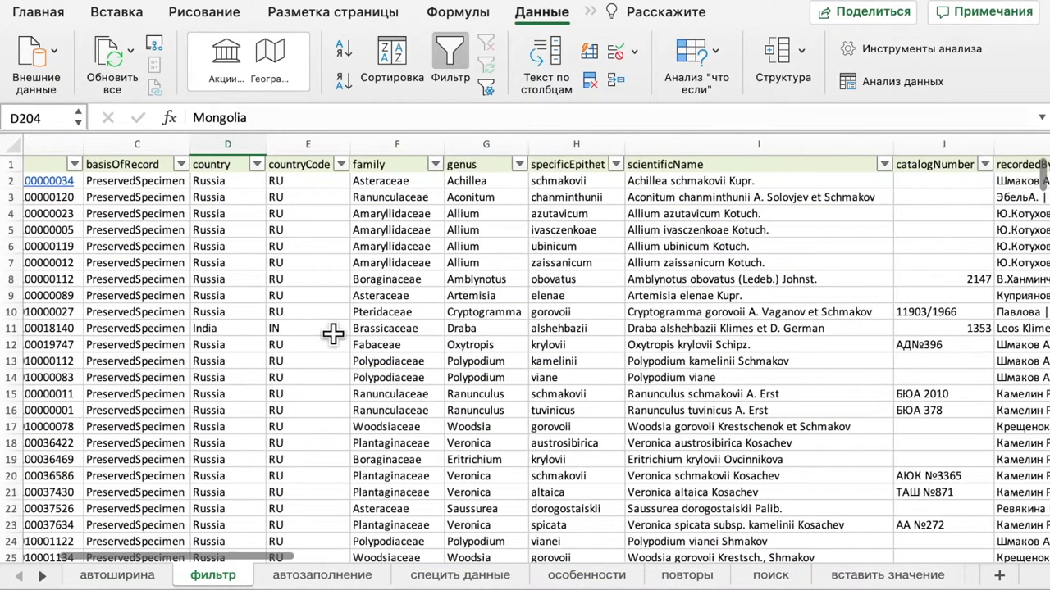
scroll(333, 332, right, 2)
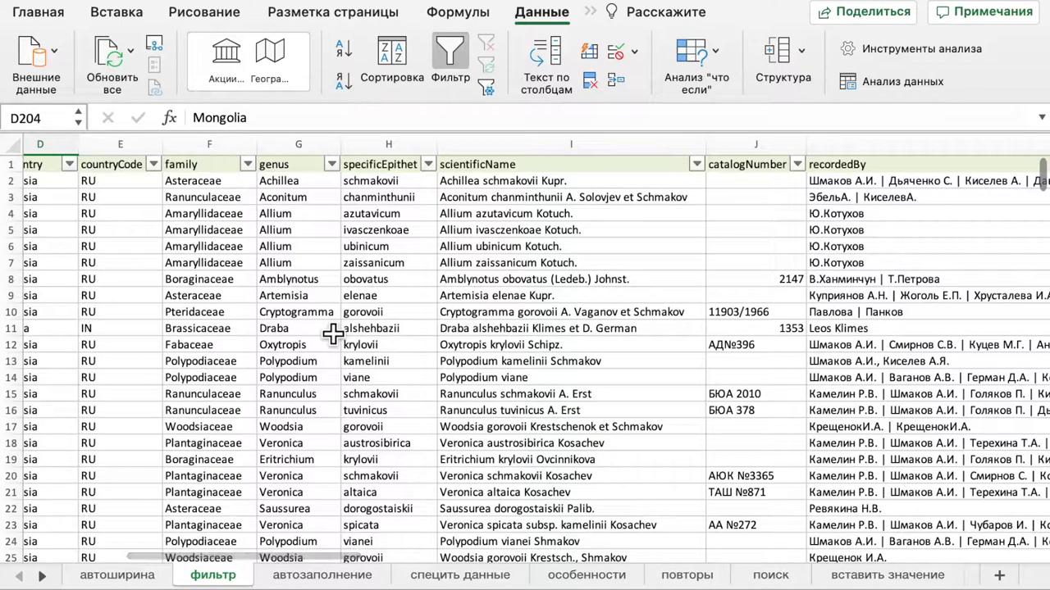
scroll(333, 332, right, 3)
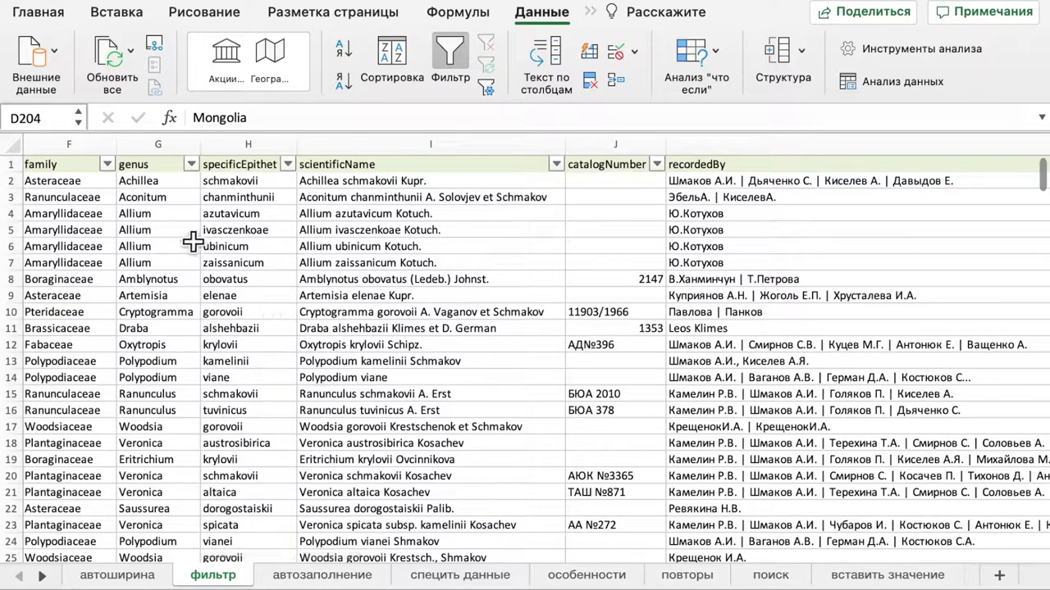
click(192, 165)
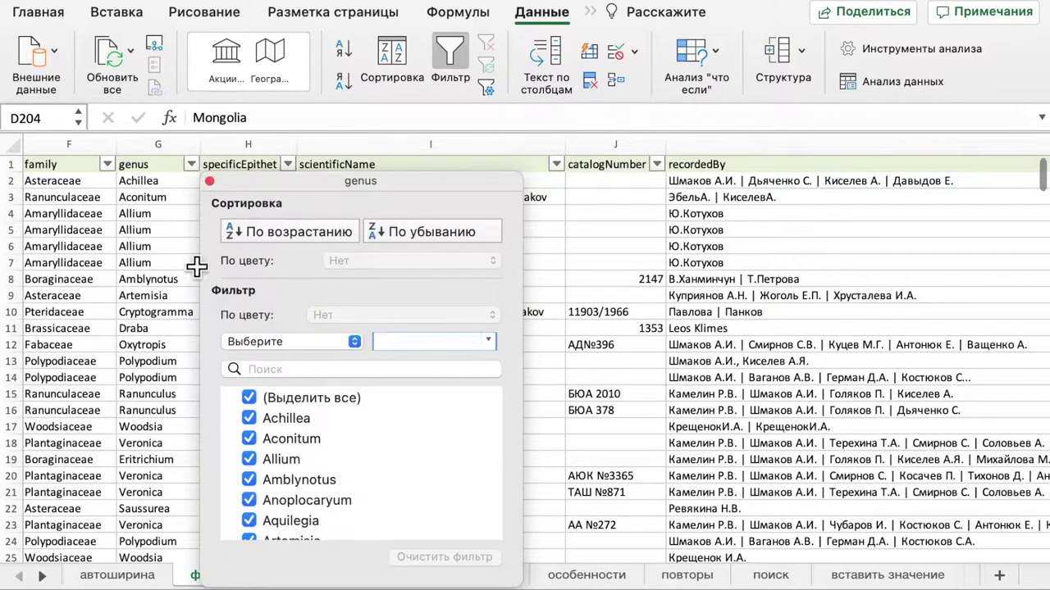
scroll(323, 417, down, 3)
scroll(325, 435, down, 5)
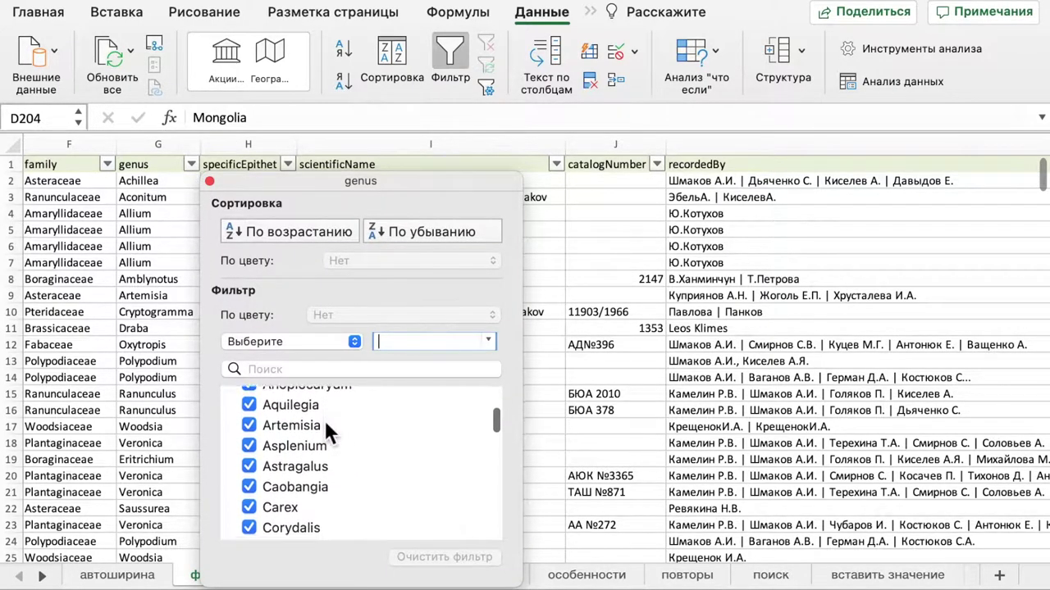
scroll(325, 428, down, 4)
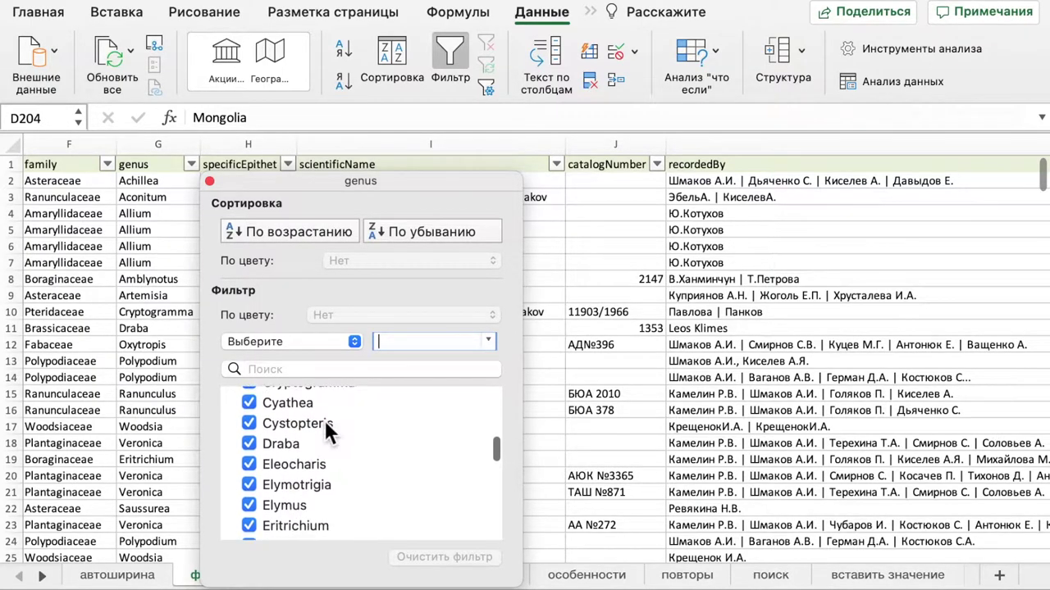
scroll(326, 425, down, 3)
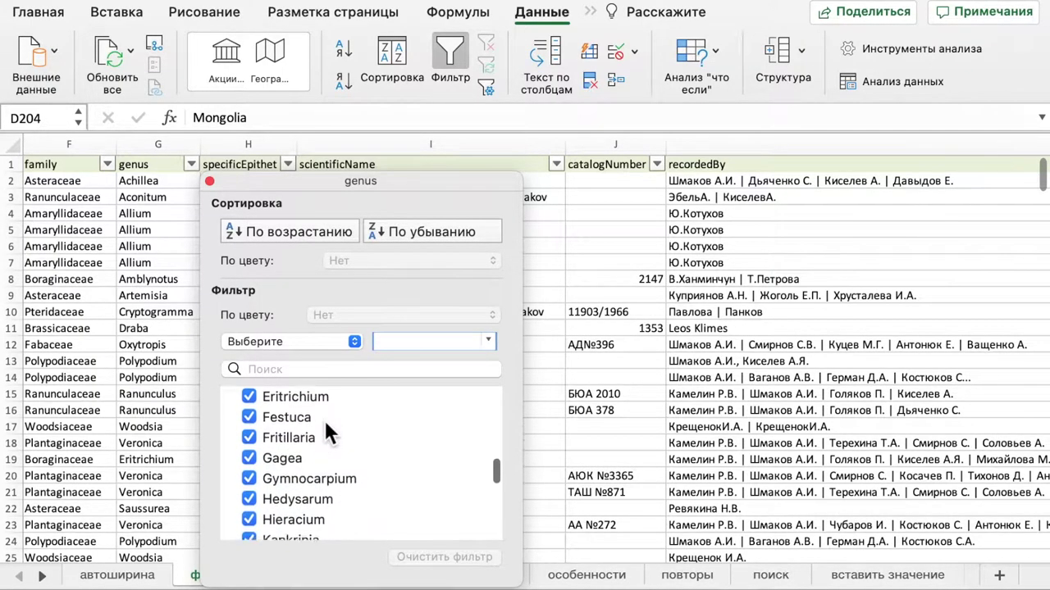
scroll(324, 419, down, 3)
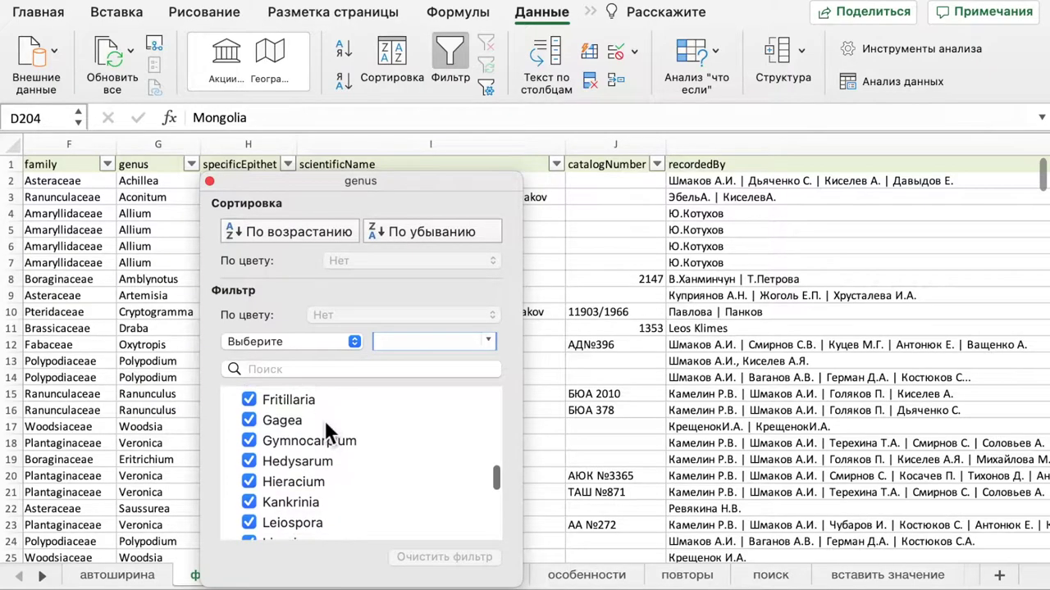
scroll(323, 422, down, 3)
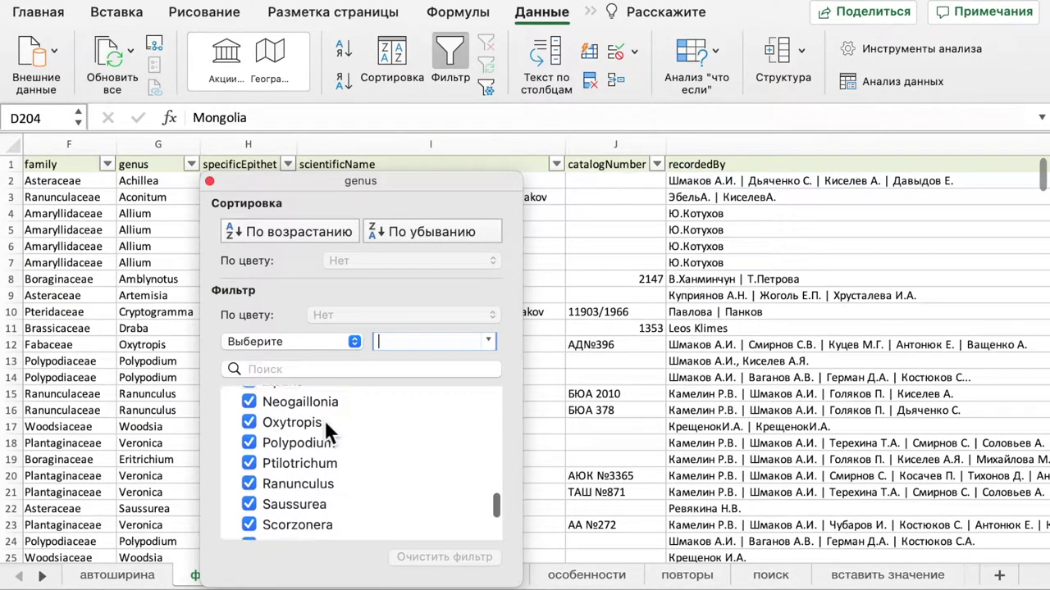
click(197, 361)
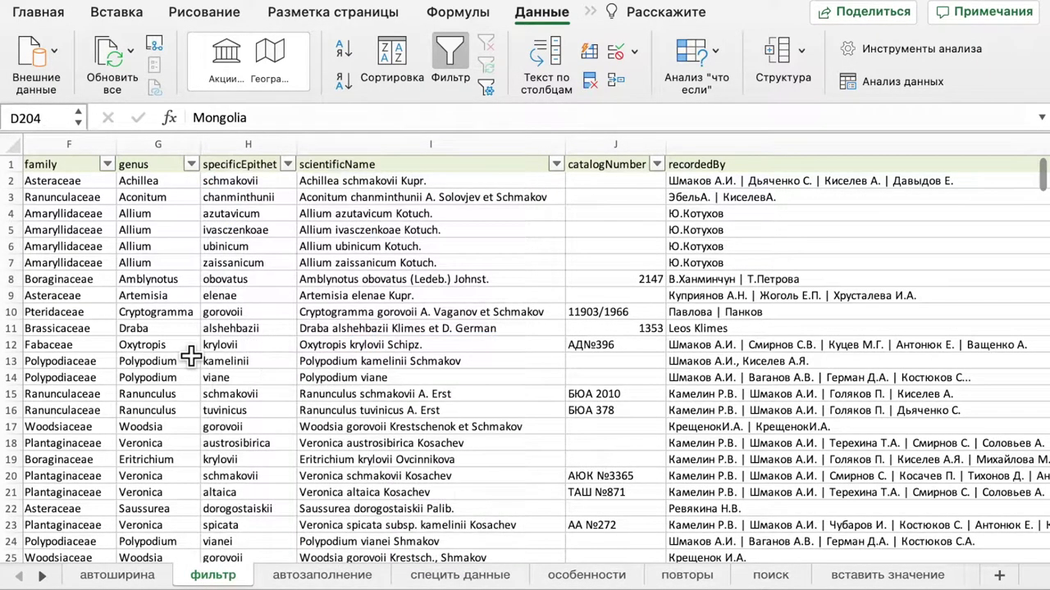
Step: Filter the scientificName column to show only Allium ivasczenkoae Kotuch. and Allium ivasczenkoae Kotukhov
click(557, 164)
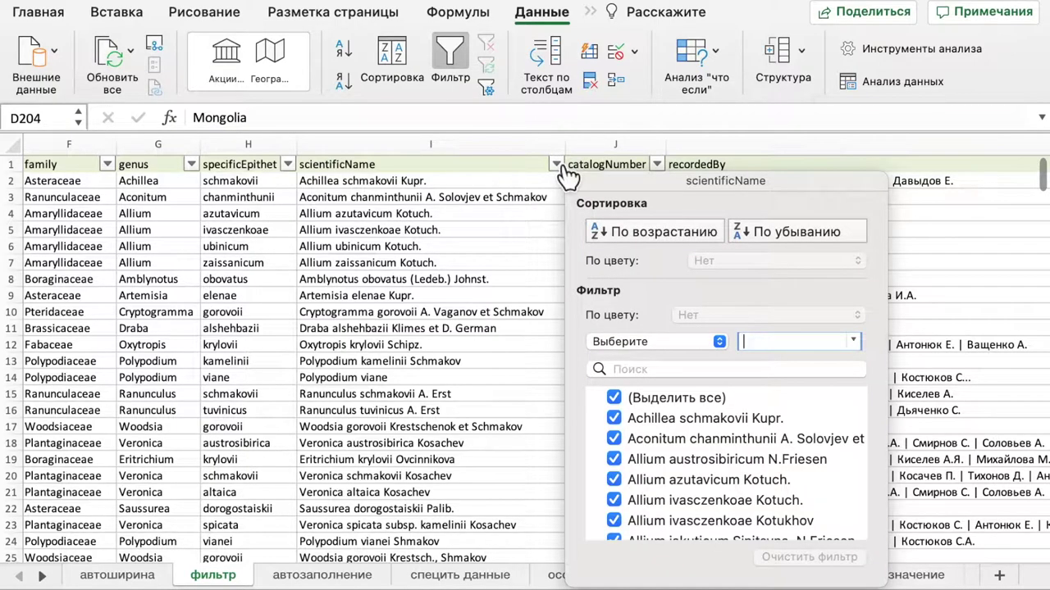
scroll(688, 449, down, 2)
scroll(688, 449, up, 2)
click(615, 398)
scroll(636, 457, down, 2)
scroll(638, 463, down, 1)
click(615, 420)
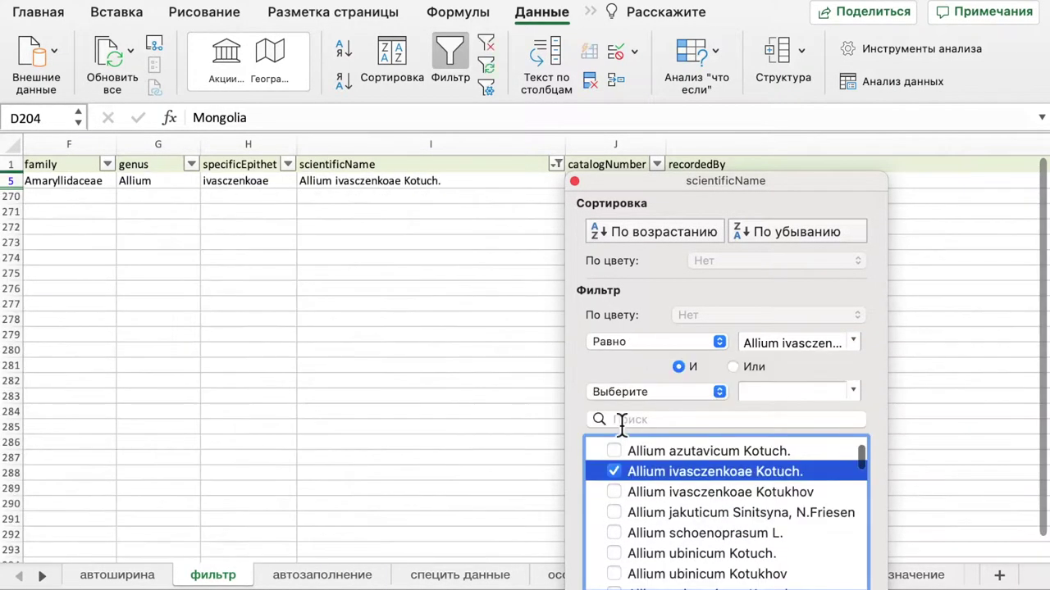
click(615, 492)
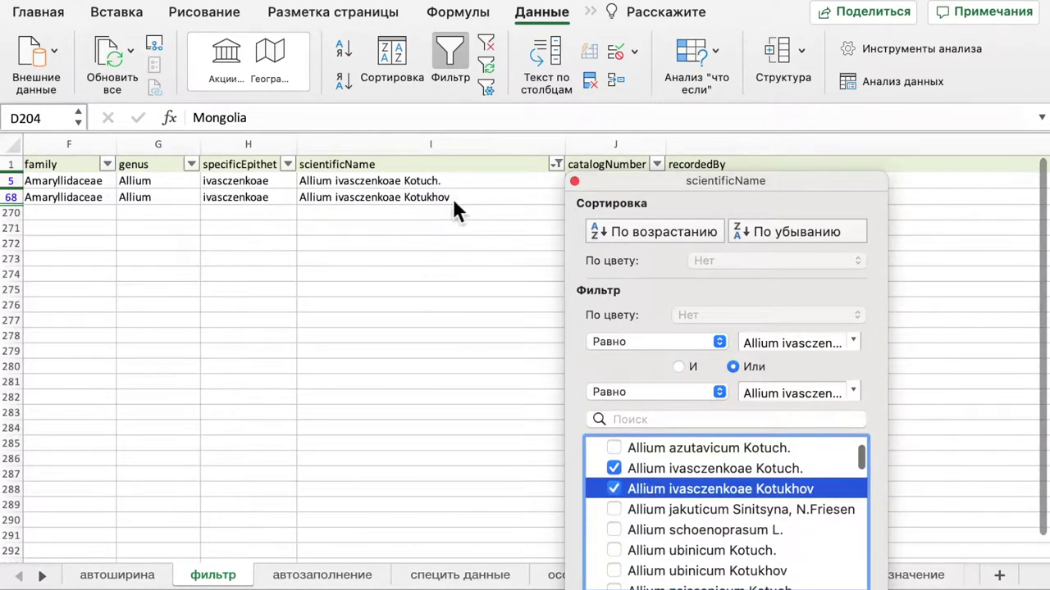
Step: Change the scientificName in row 68 to Allium ivasczenkoae Kotuch. so both entries use the same author abbreviation
click(451, 197)
click(471, 205)
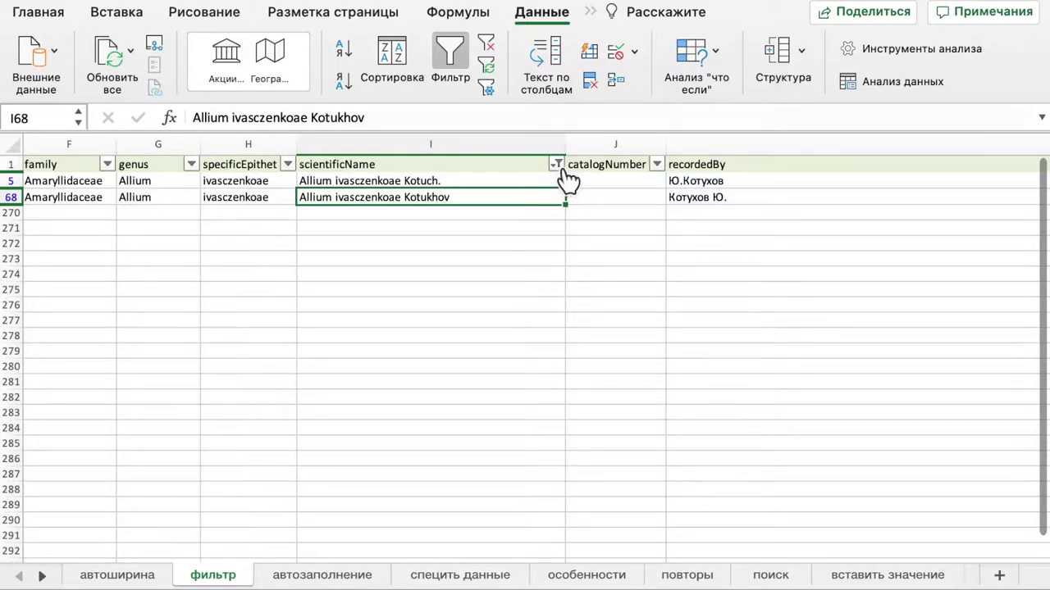
click(351, 117)
key(shift+Left)
text(c)
key(Right)
key(shift+End)
text(.)
key(Return)
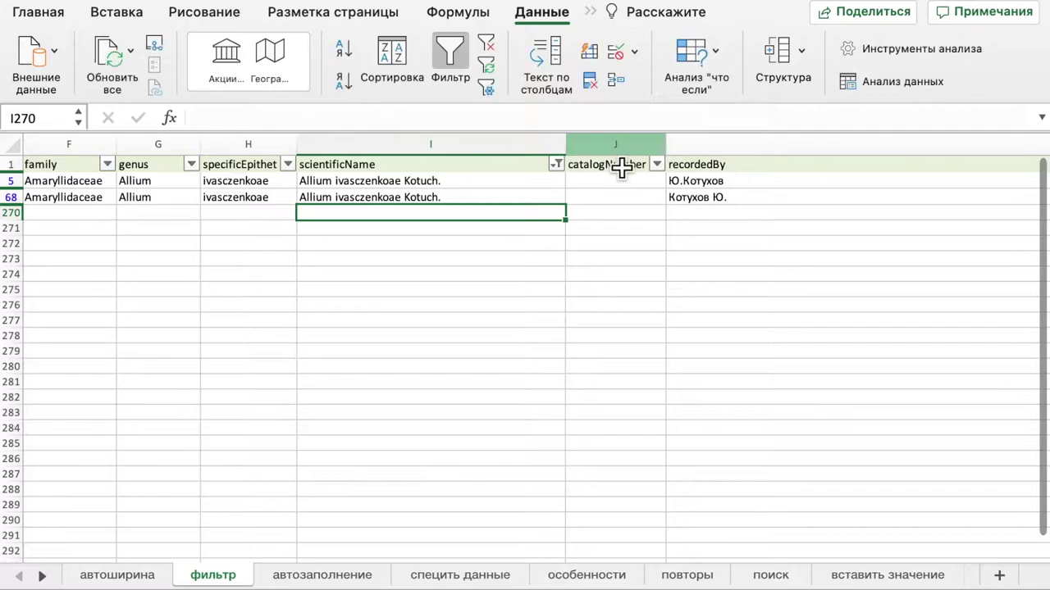
Step: Show all rows again by selecting every value in the scientificName filter
click(557, 164)
click(613, 423)
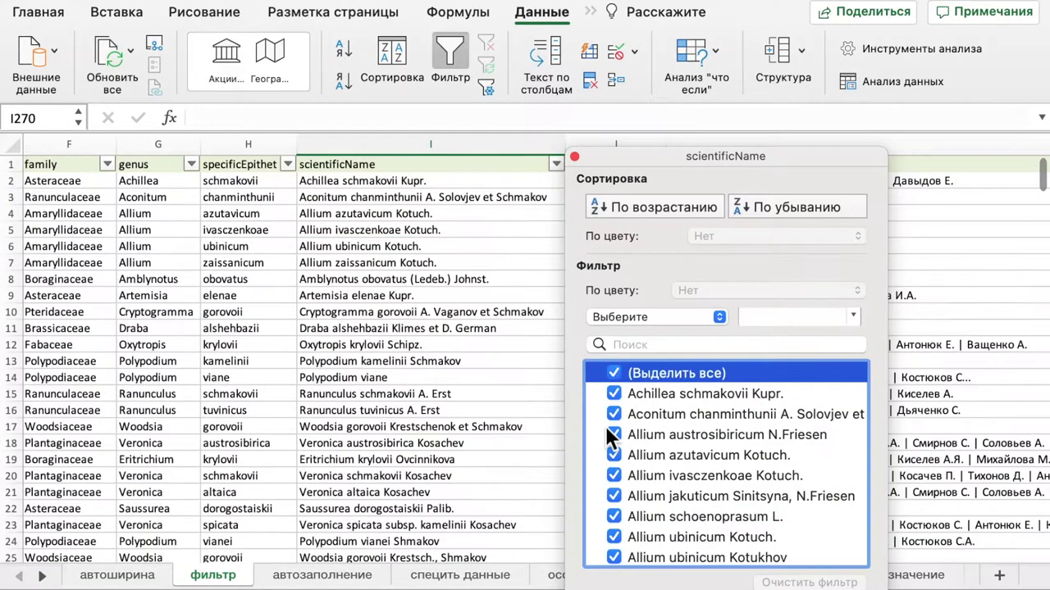
click(504, 331)
Step: Review the full list of coordinates in the decimalLatitude column's filter for wrong or inconsistently formatted values
scroll(504, 330, right, 2)
scroll(504, 331, right, 10)
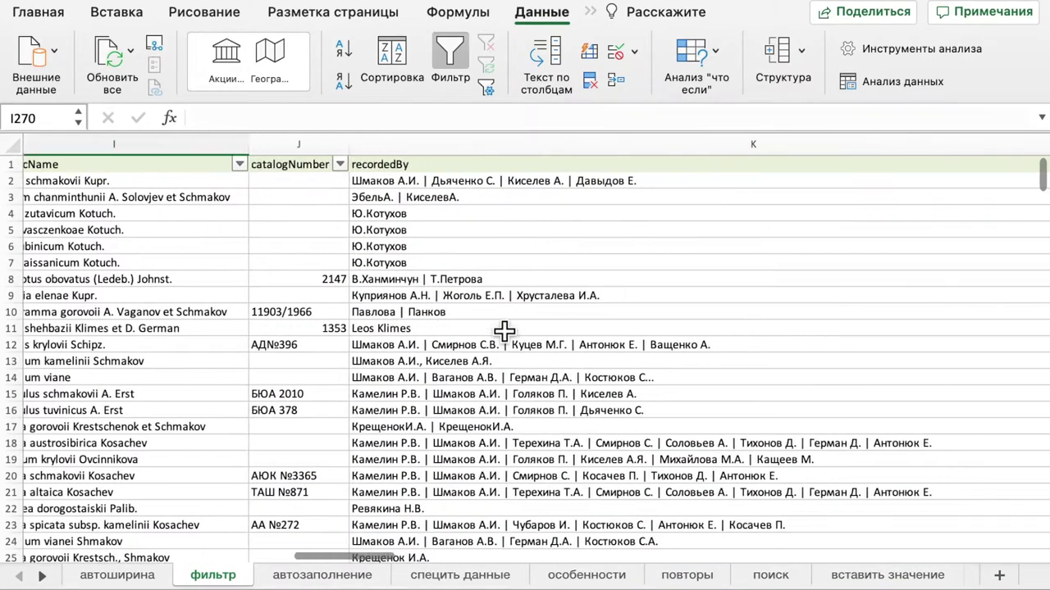
scroll(503, 330, right, 10)
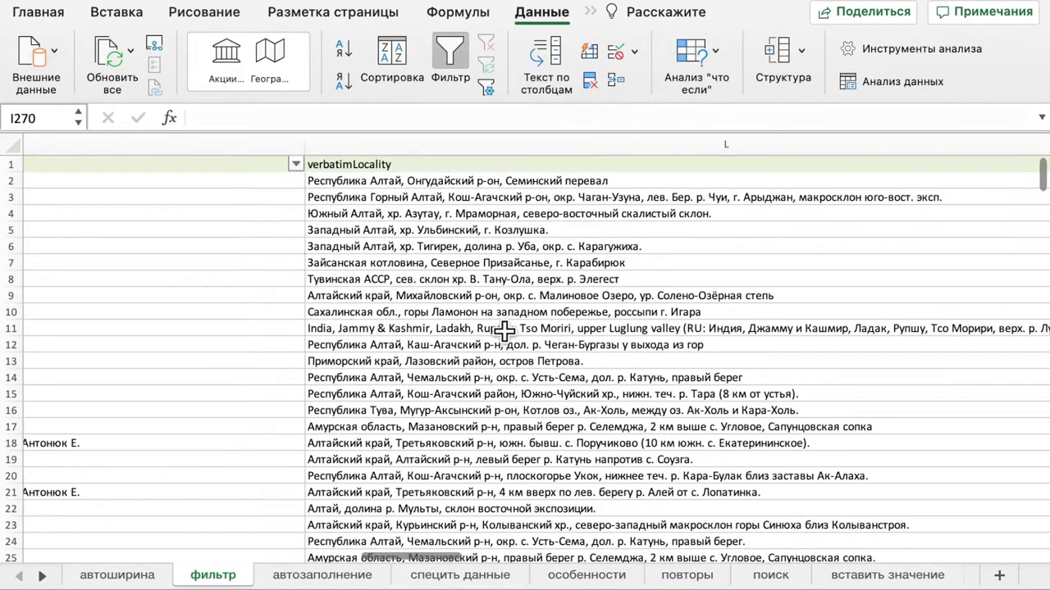
scroll(504, 331, right, 8)
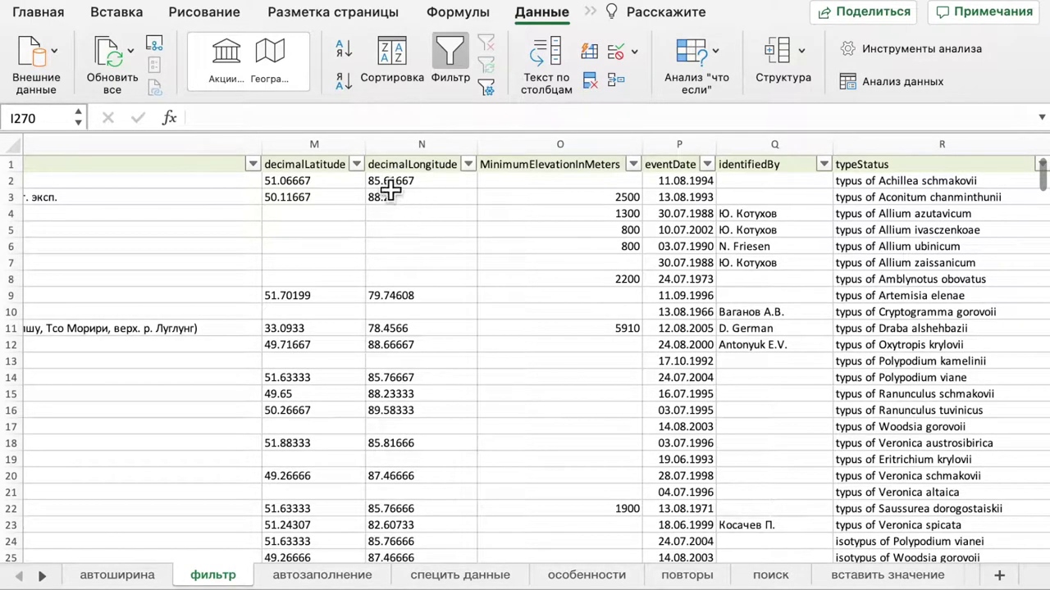
click(357, 165)
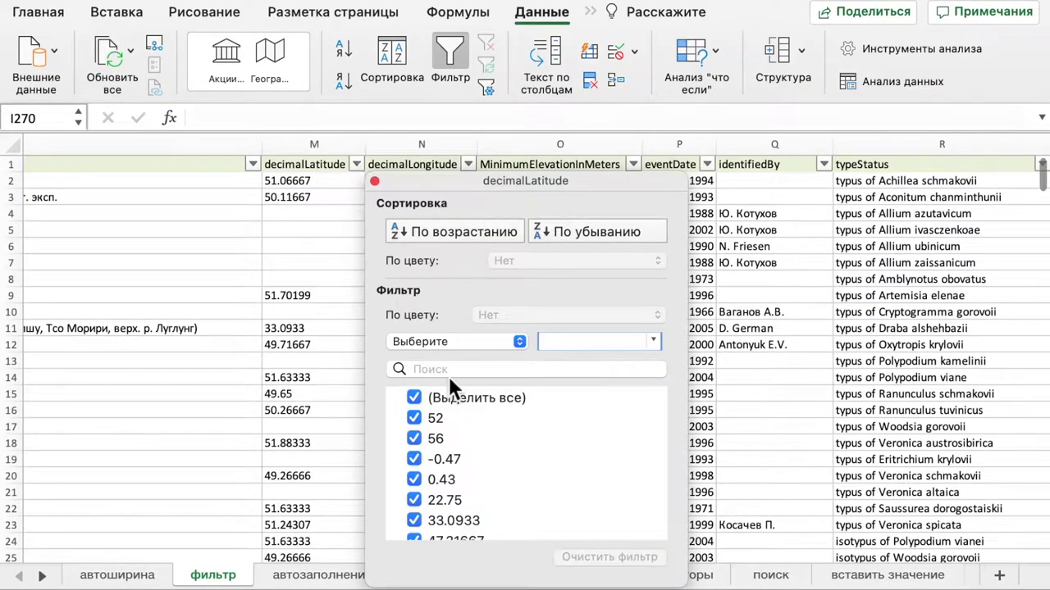
scroll(455, 442, down, 15)
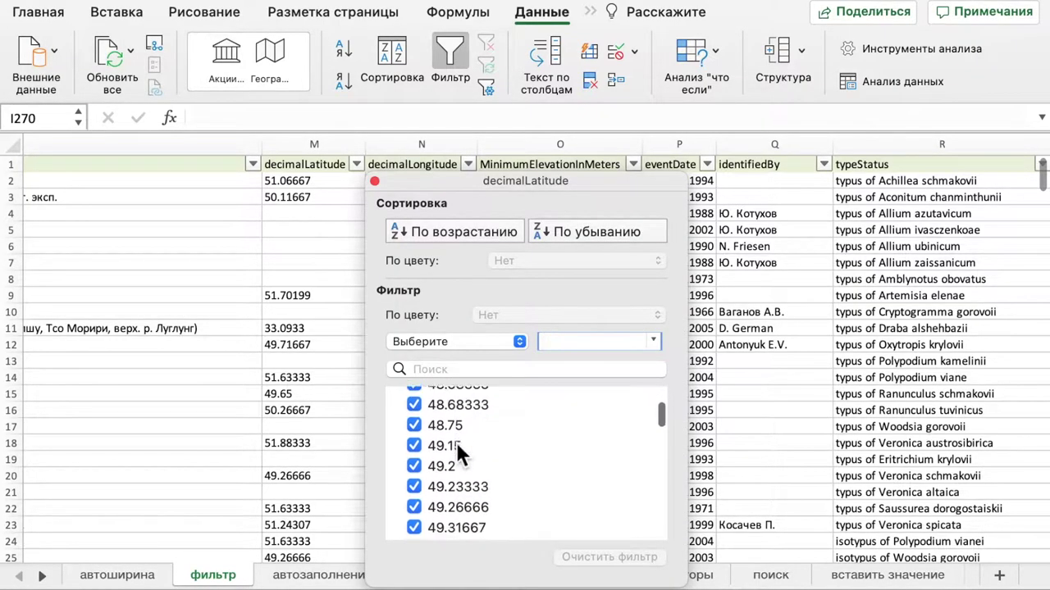
scroll(456, 442, down, 20)
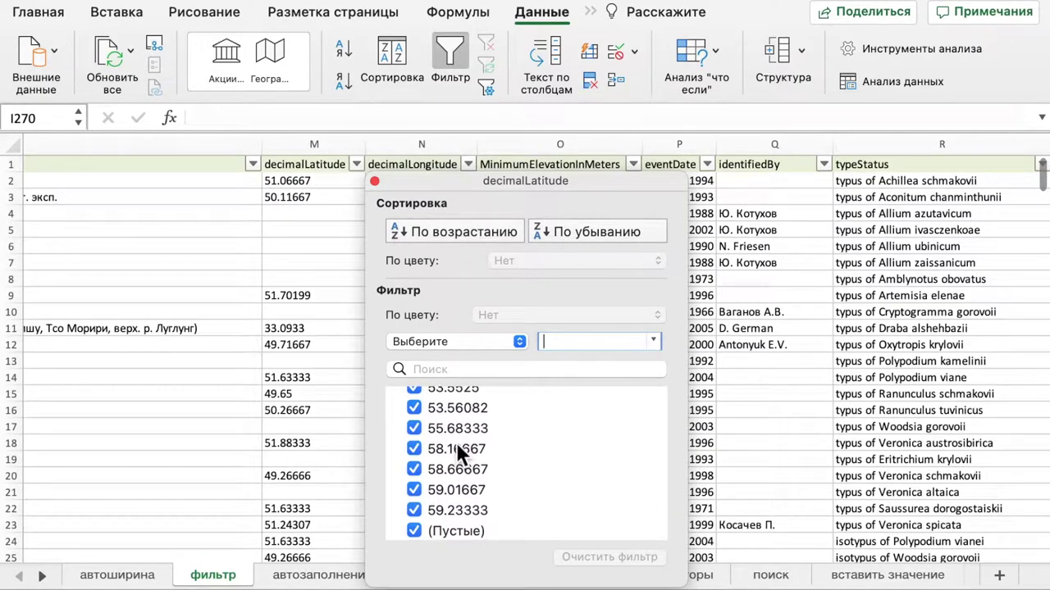
scroll(456, 442, up, 20)
click(327, 277)
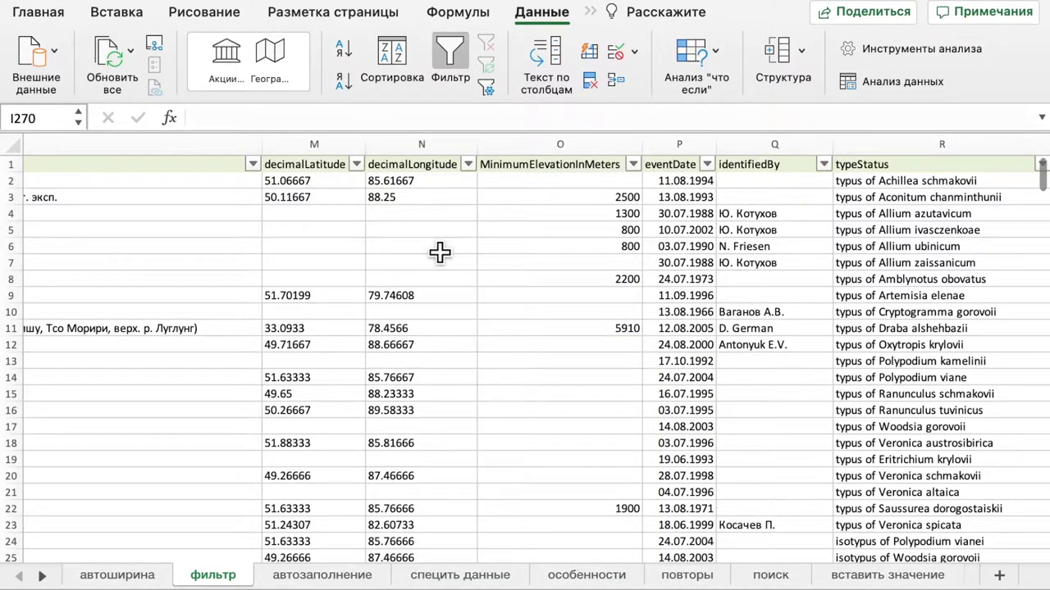
Step: Review the range of elevations listed in the MinimumElevationInMeters column's filter, from the smallest to the largest
scroll(439, 251, right, 3)
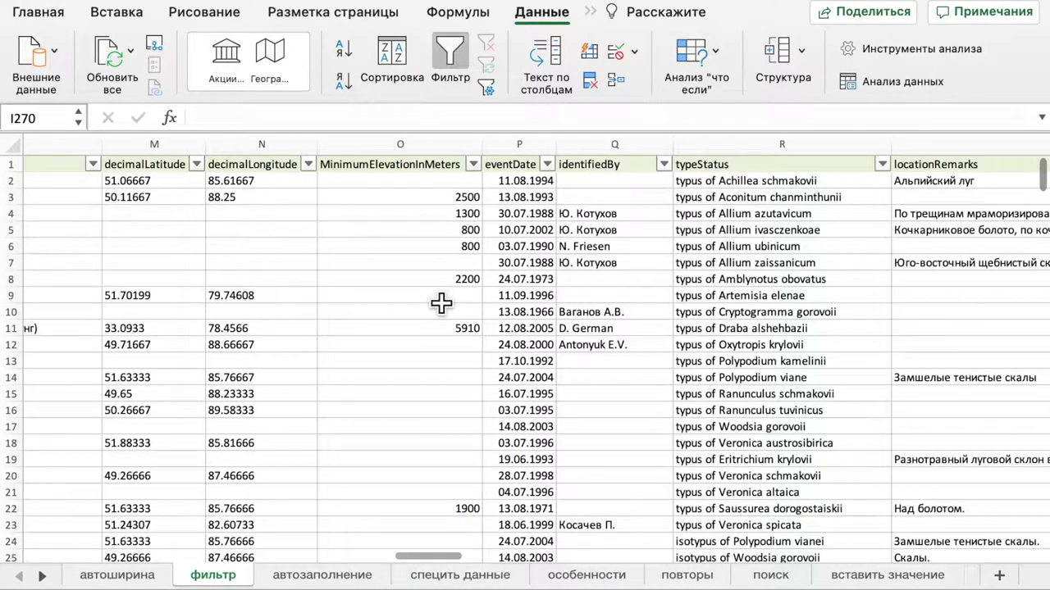
click(474, 164)
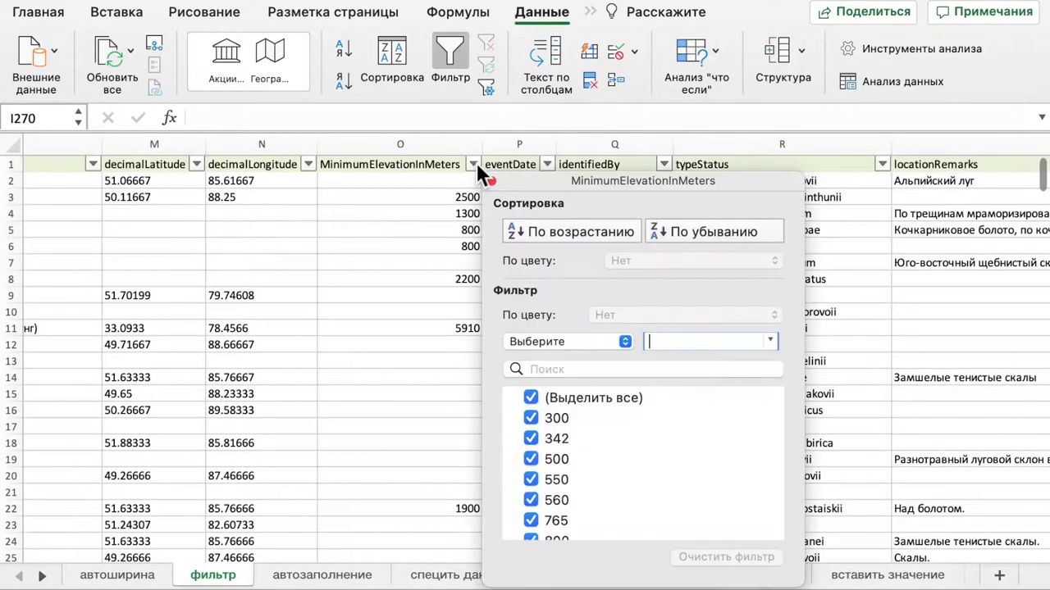
scroll(615, 418, down, 5)
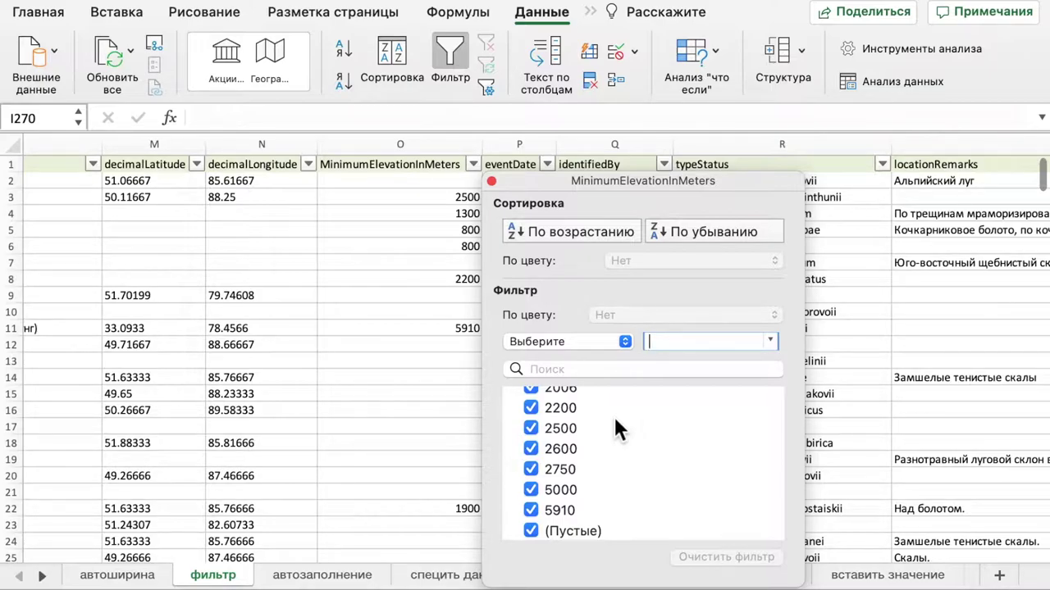
scroll(616, 428, up, 5)
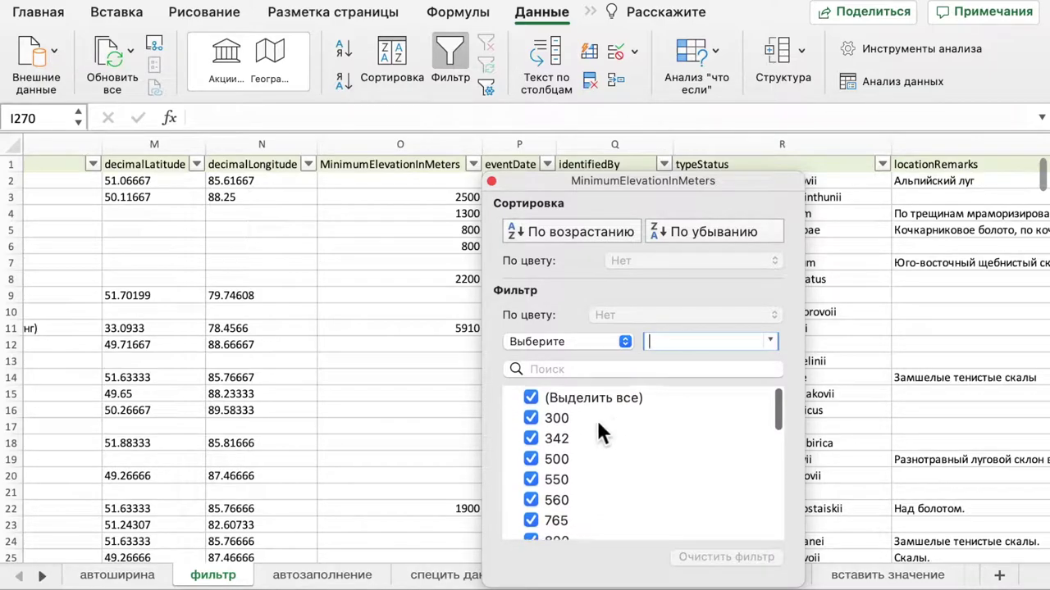
click(435, 269)
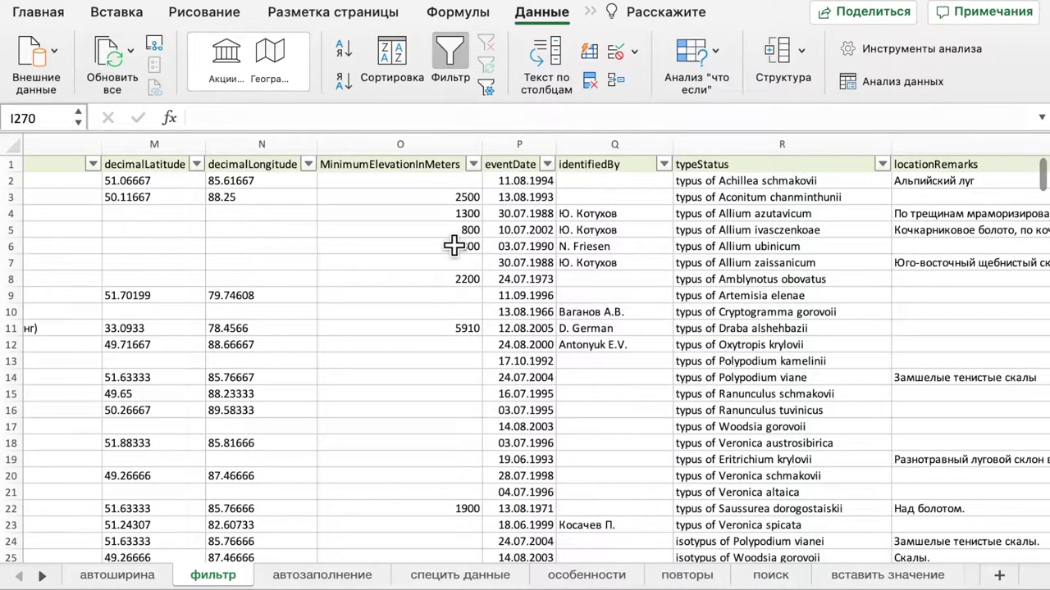
Step: Inspect individual elevation cells and the full header name of the MinimumElevationInMeters column
click(450, 235)
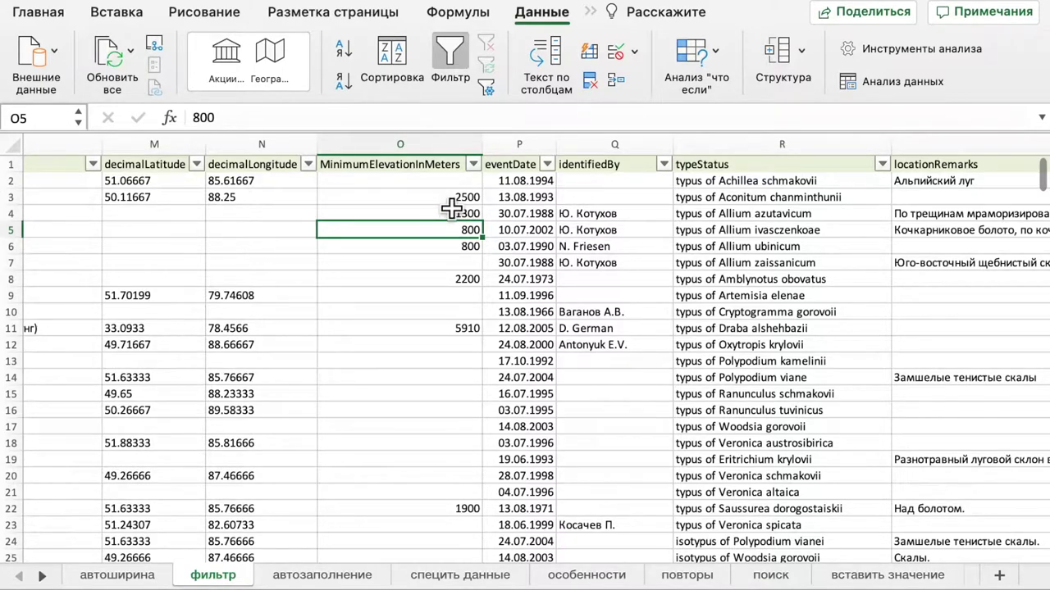
click(434, 197)
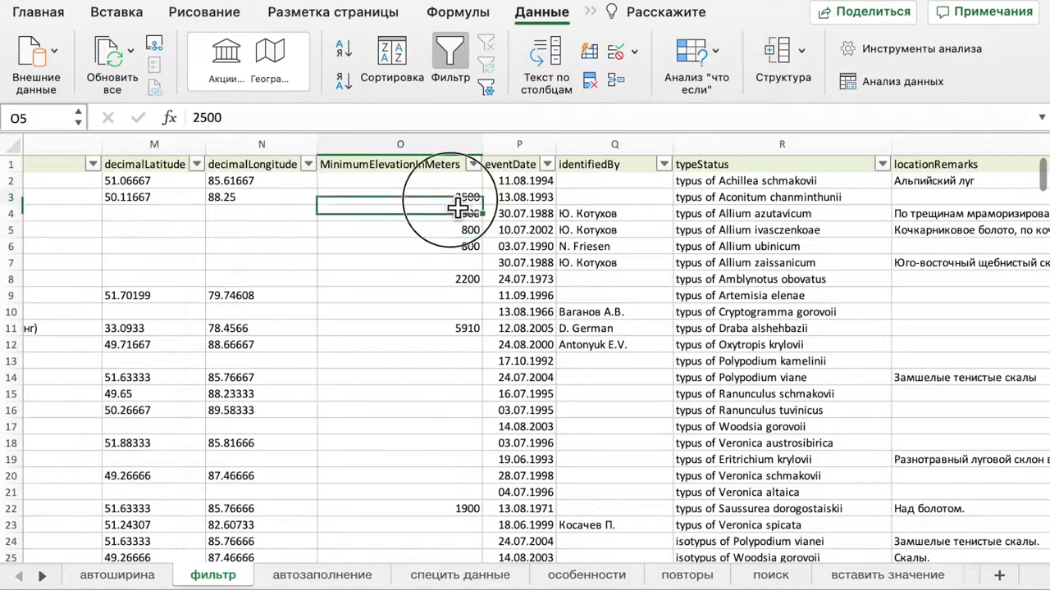
click(429, 167)
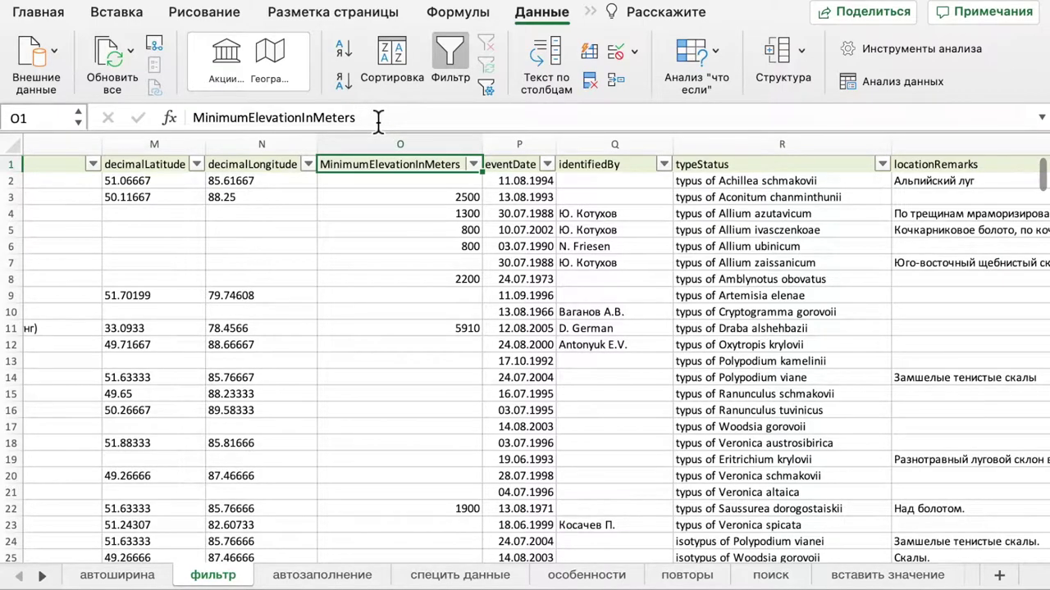
drag(377, 120, 186, 119)
click(469, 263)
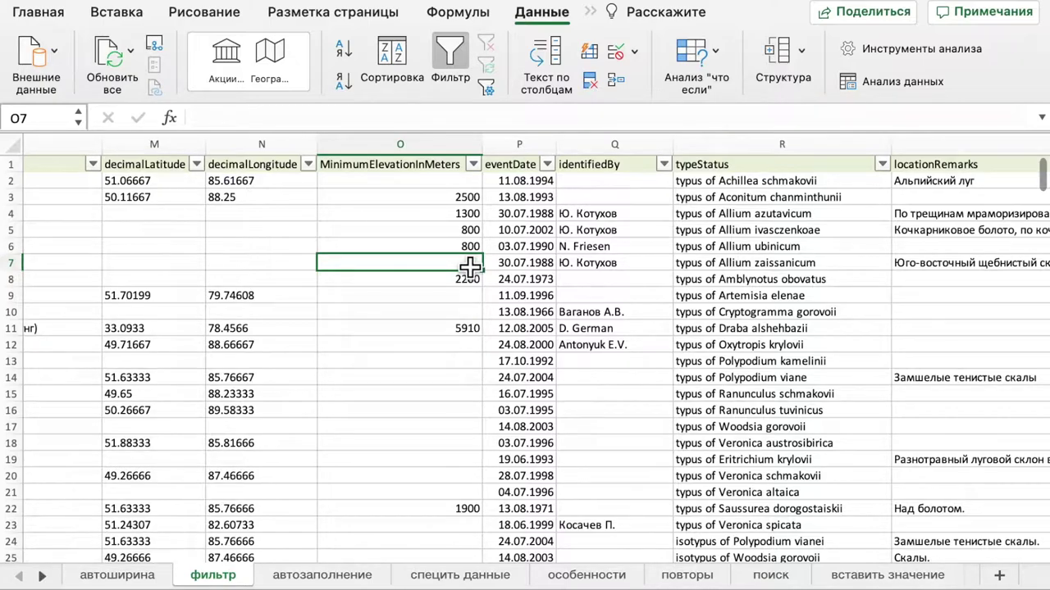
Step: Select the eventDate header and look over the date column and the remaining columns through language
scroll(469, 263, right, 3)
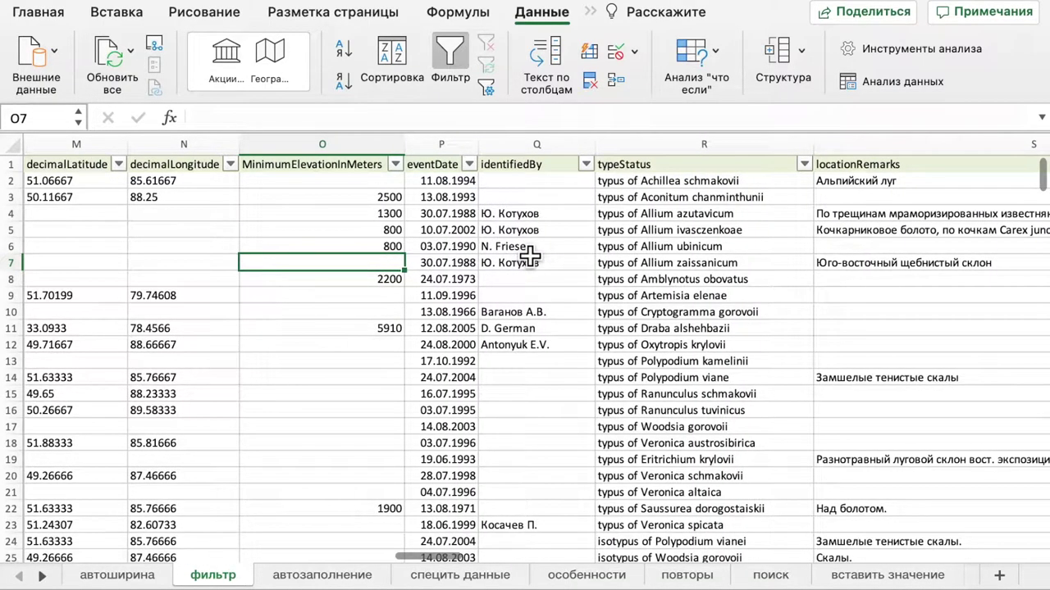
click(446, 167)
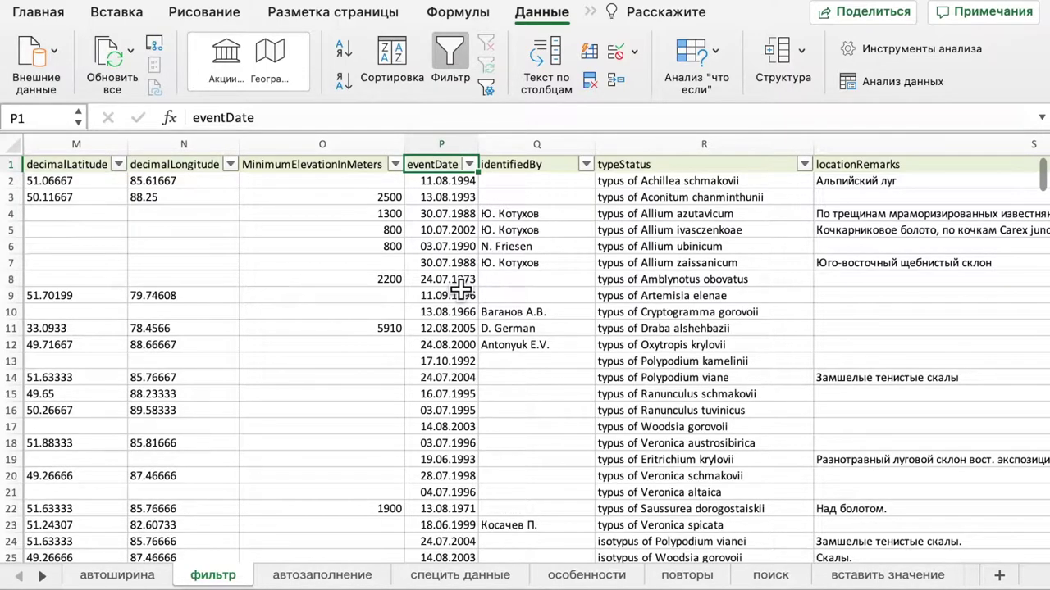
scroll(460, 289, right, 10)
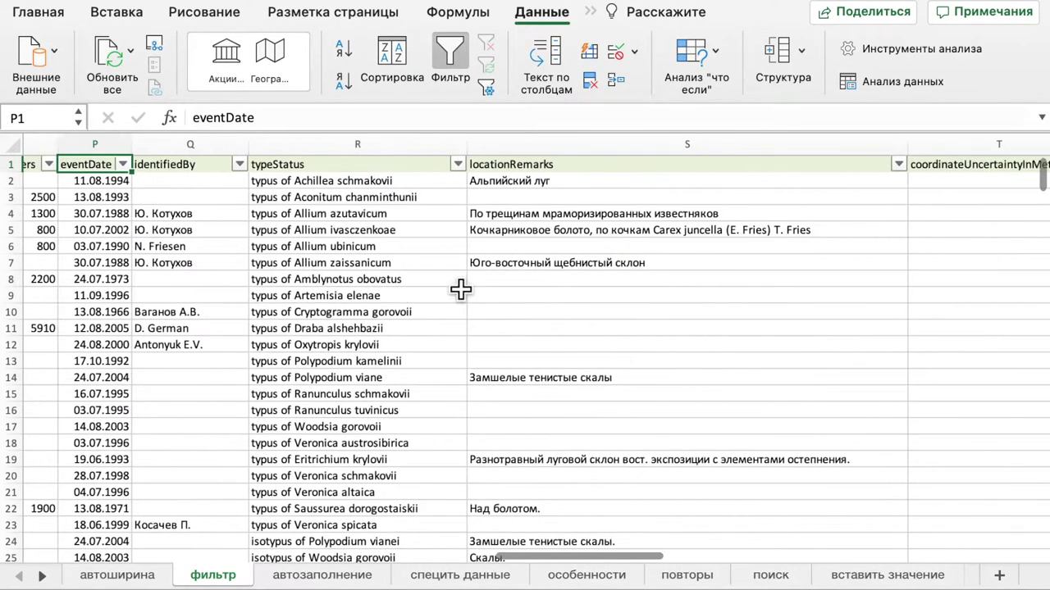
scroll(461, 288, right, 10)
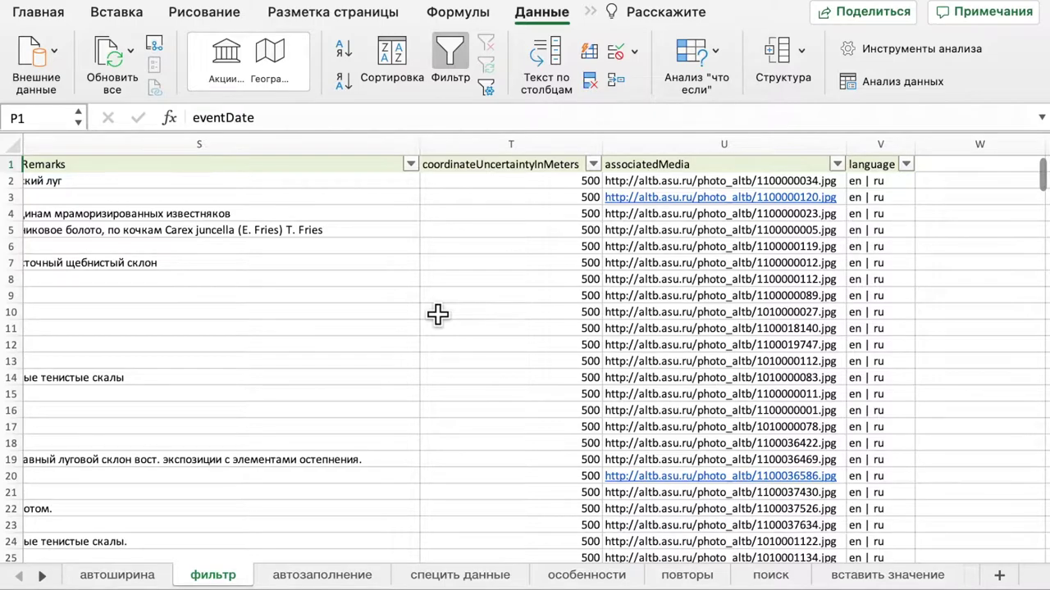
Step: On the автозаполнение sheet, fill PreservedSpecimen from C2 down to C11 in the basisOfRecord column
click(303, 577)
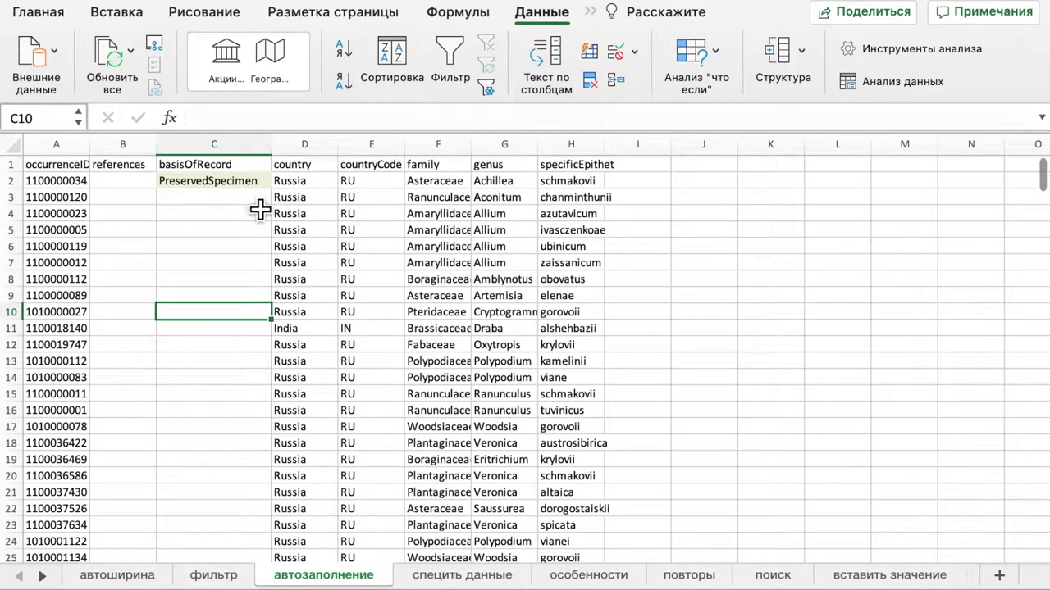
click(256, 183)
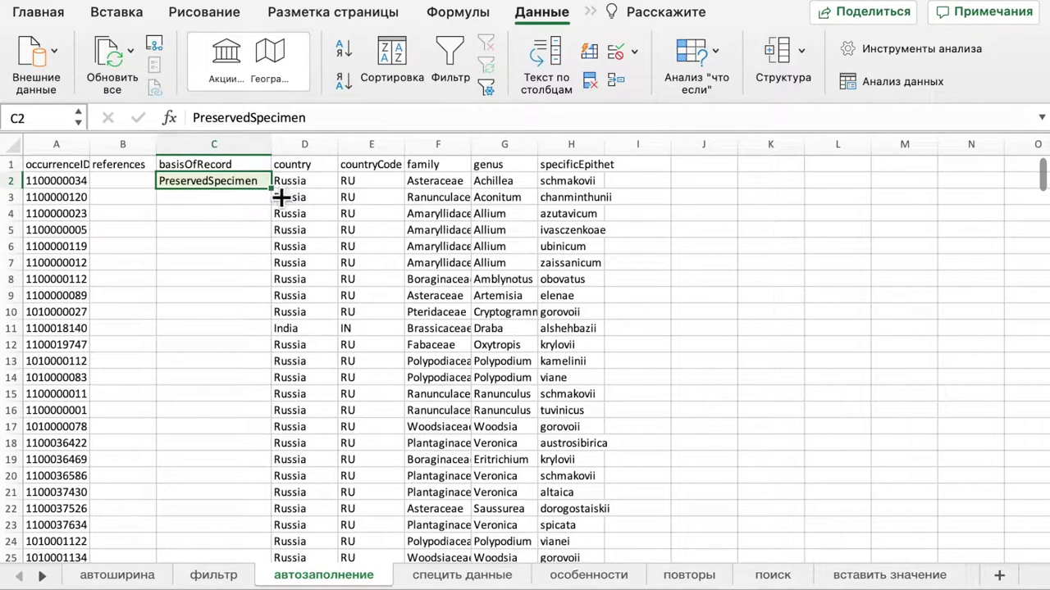
drag(279, 196, 280, 349)
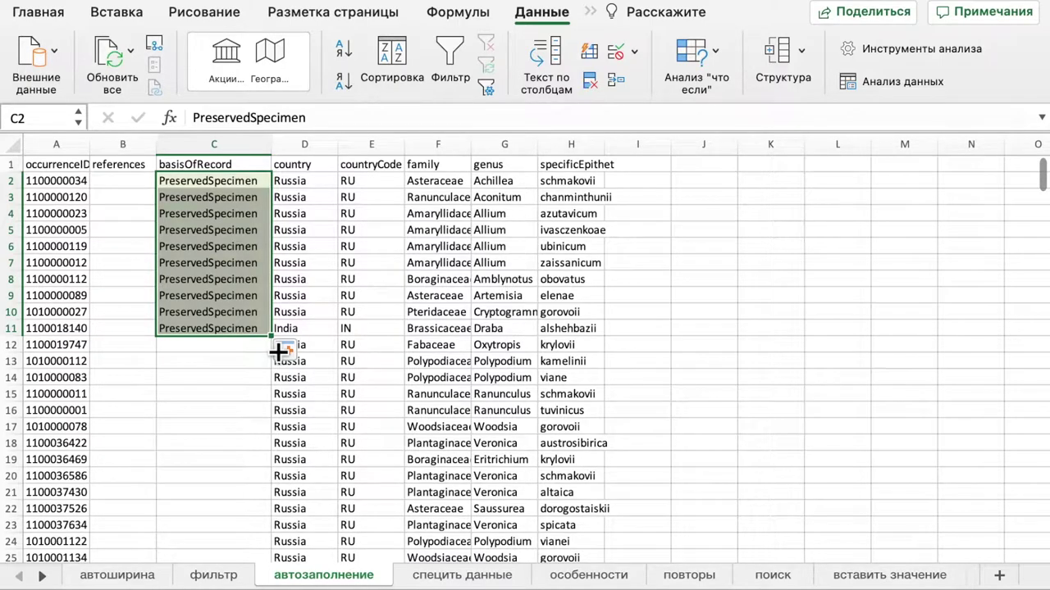
Step: Autofill PreservedSpecimen from C11 down to the last record in row 269 and check the filled basisOfRecord column
scroll(277, 351, down, 3)
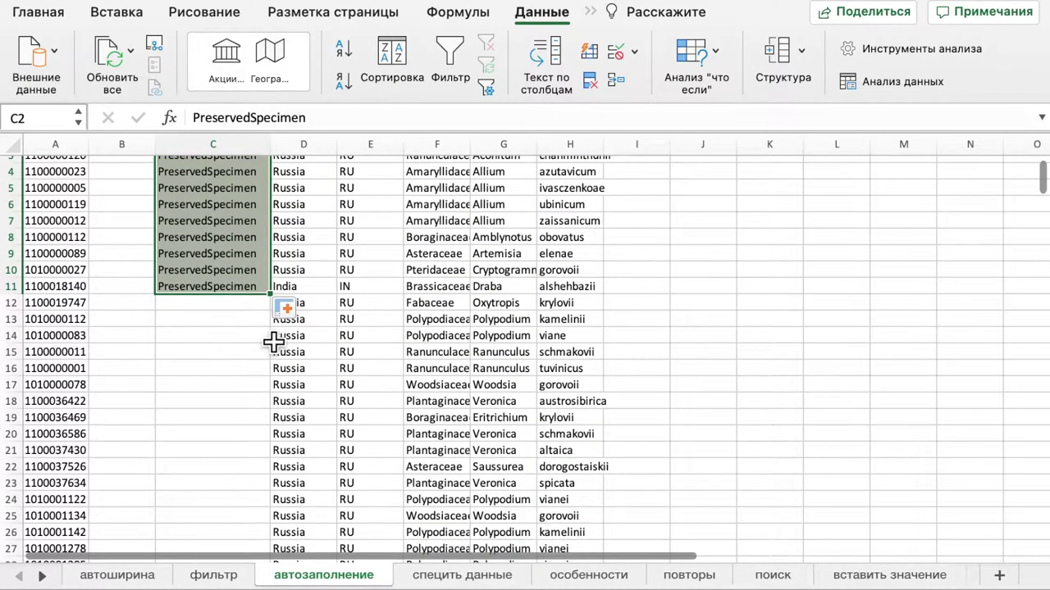
scroll(275, 340, down, 2)
click(264, 301)
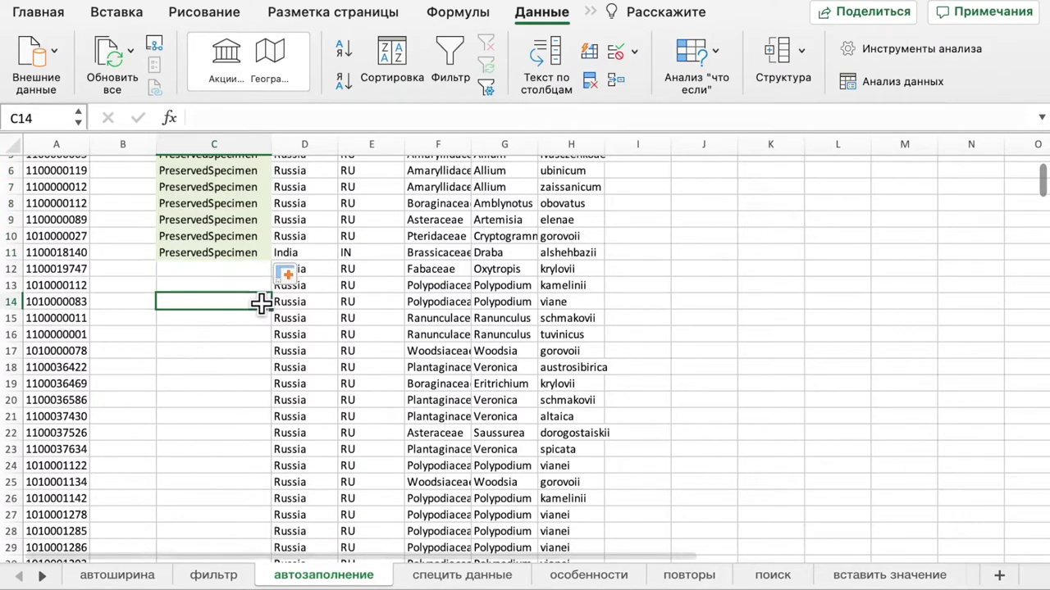
click(257, 256)
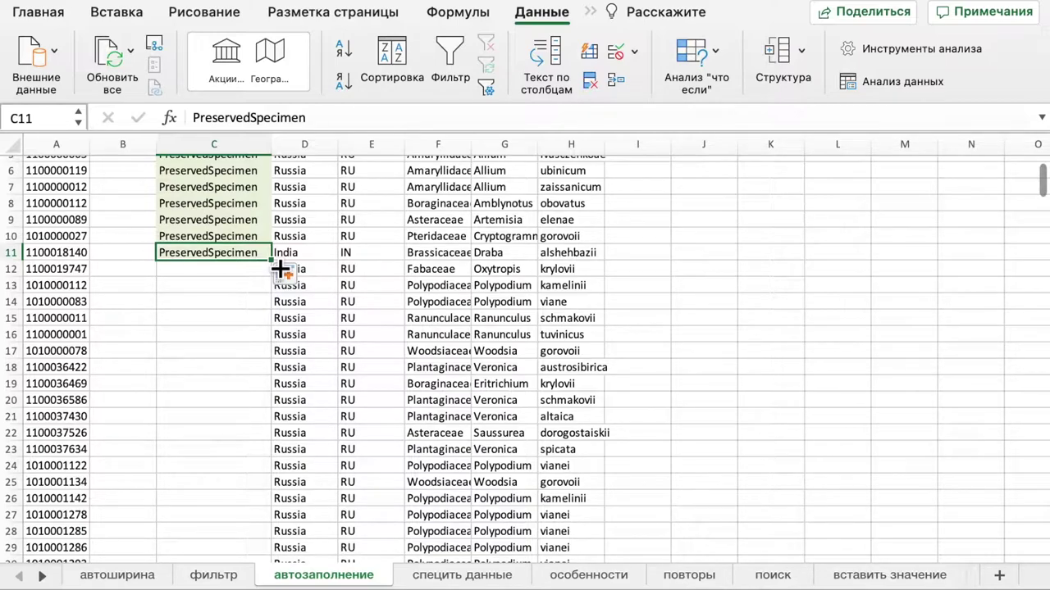
double_click(271, 260)
scroll(280, 269, down, 10)
scroll(279, 269, down, 20)
scroll(280, 269, down, 20)
scroll(279, 269, up, 6)
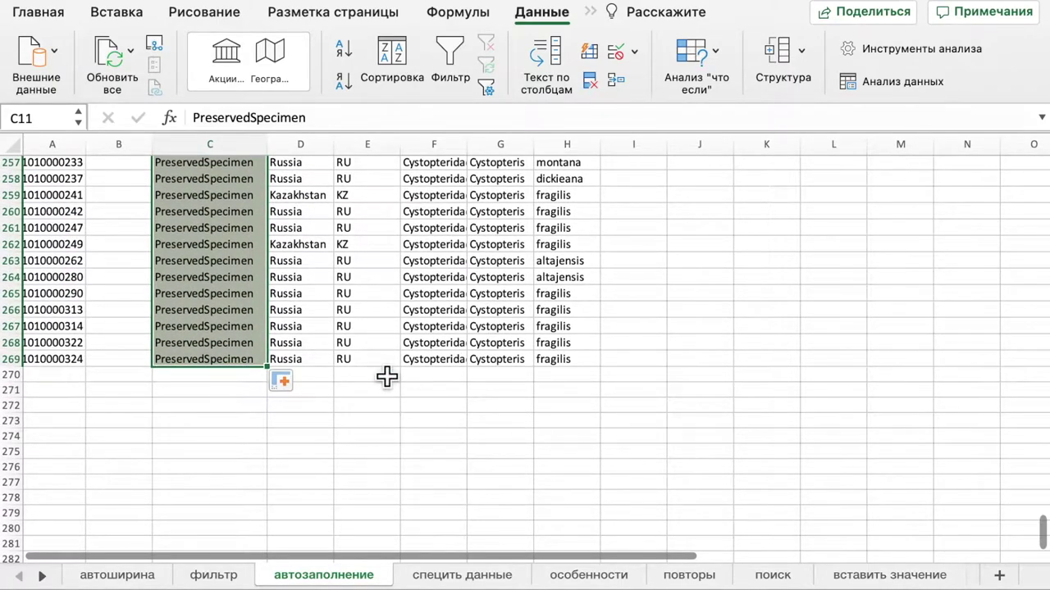
scroll(211, 351, up, 20)
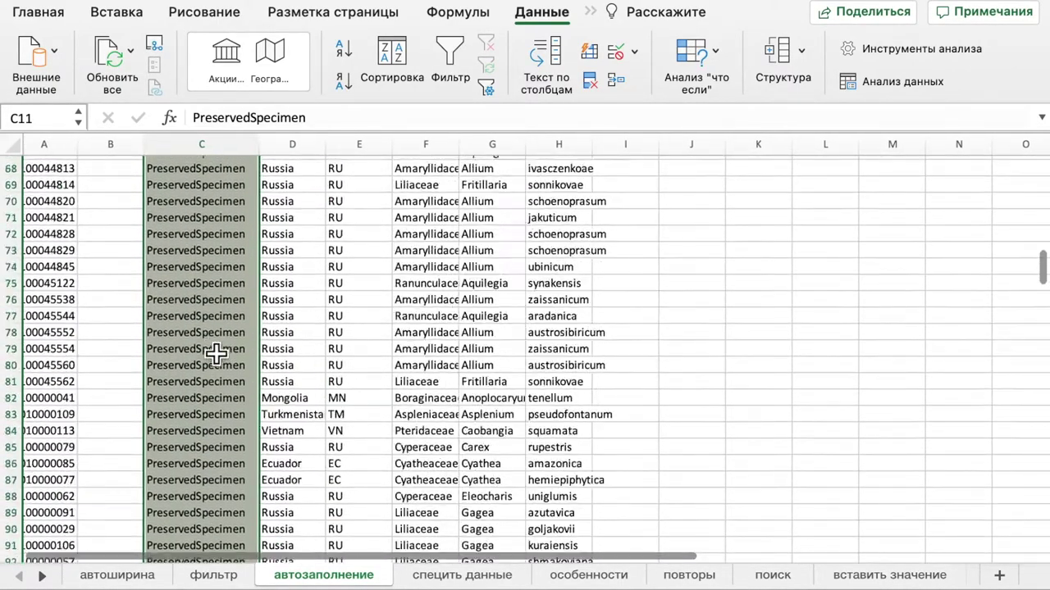
scroll(216, 353, up, 16)
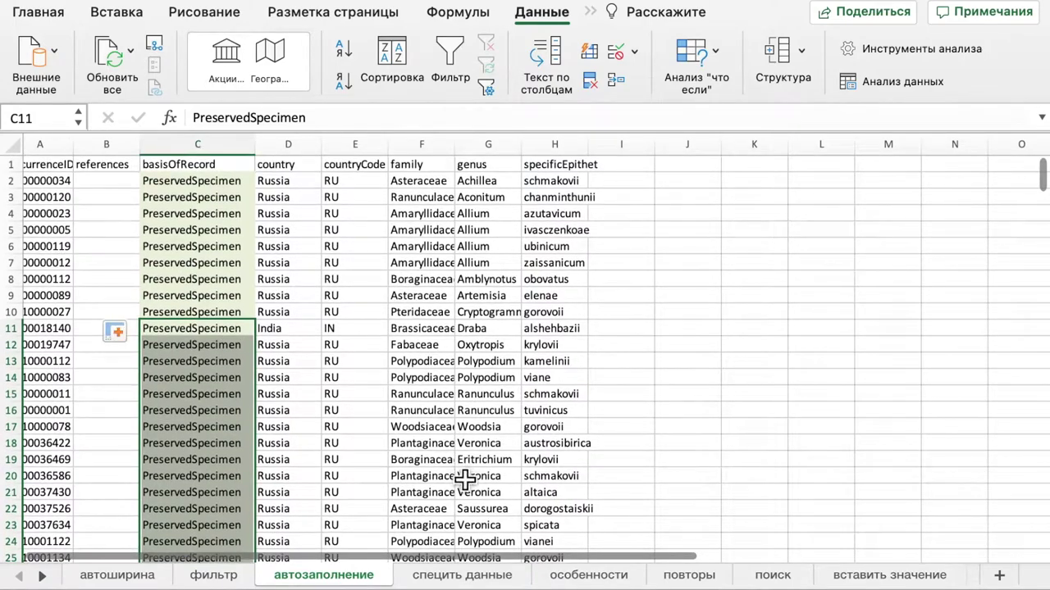
click(453, 575)
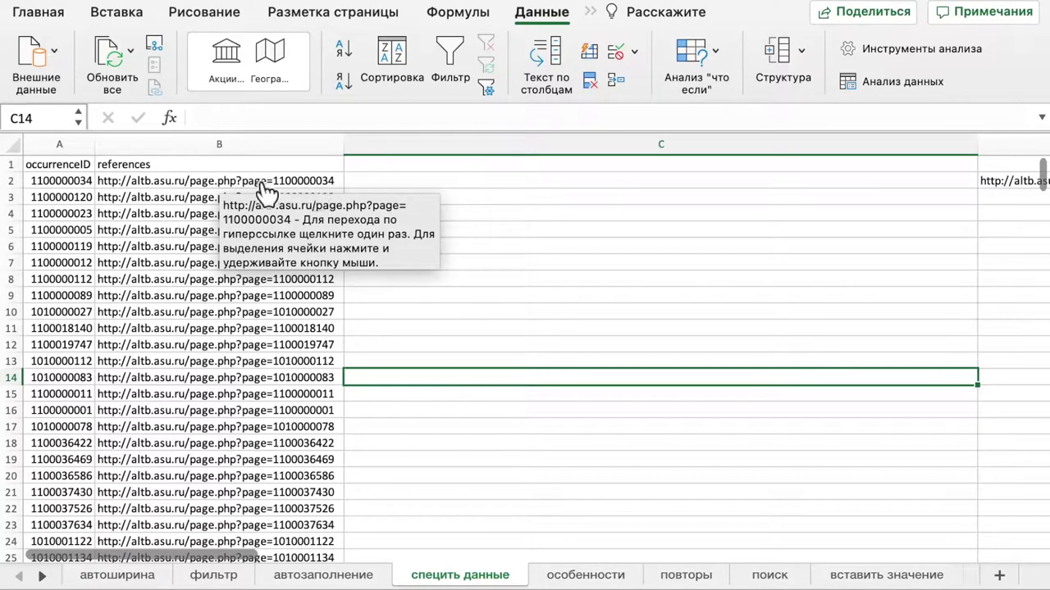
scroll(395, 207, right, 2)
scroll(395, 207, right, 10)
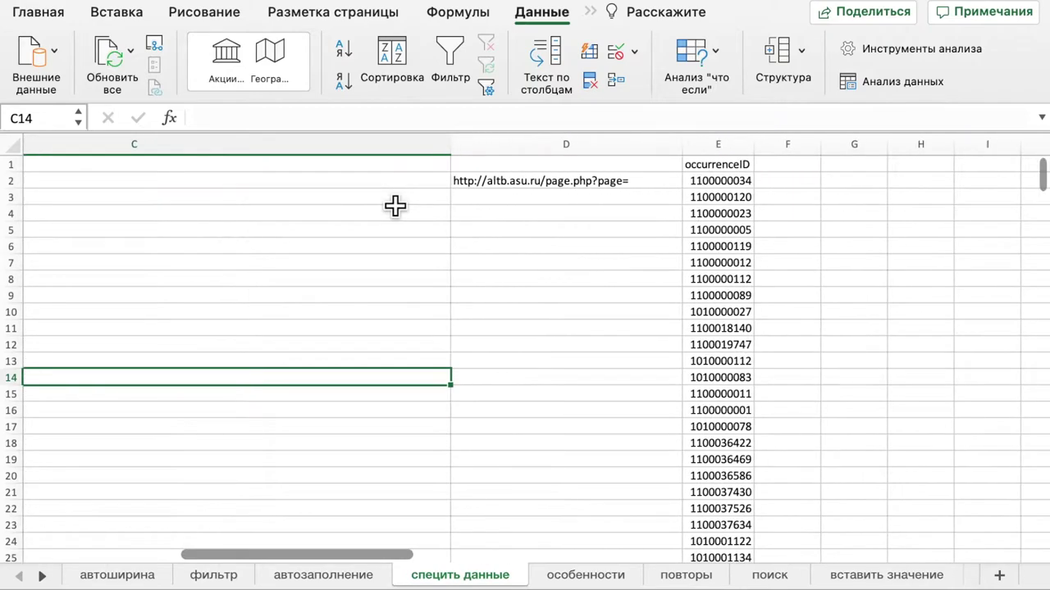
click(97, 187)
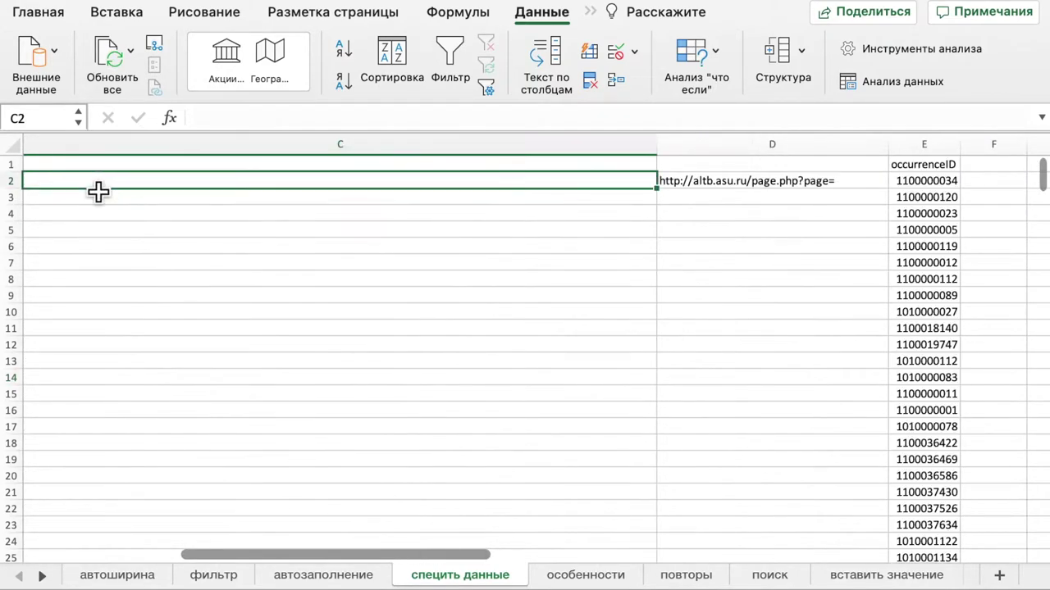
key(Right)
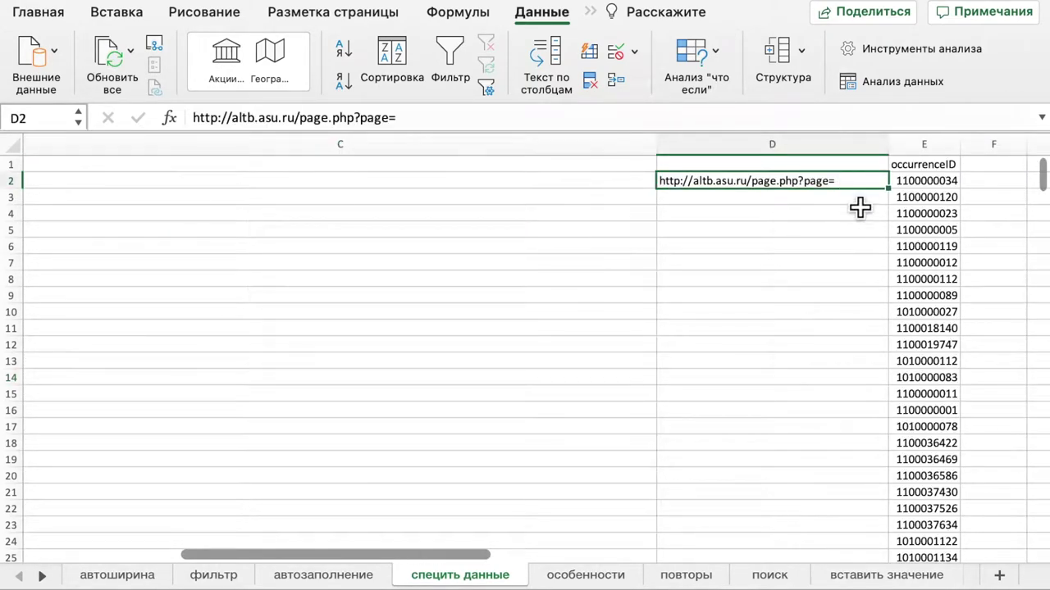
drag(889, 190, 866, 498)
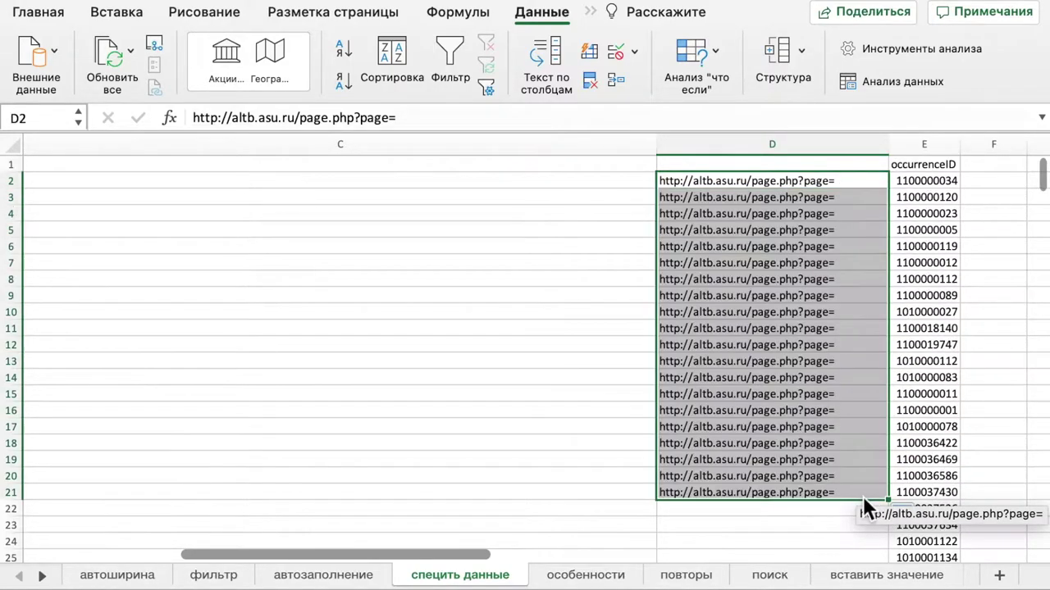
Step: Insert the СЦЕП function into cell F2, beside the occurrenceID column
scroll(862, 496, right, 10)
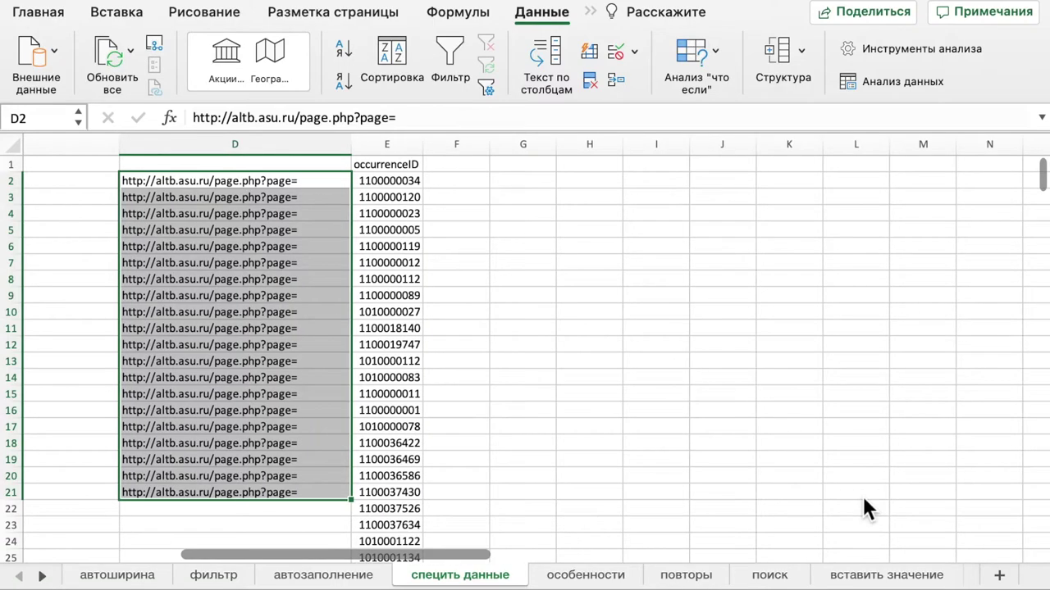
click(460, 184)
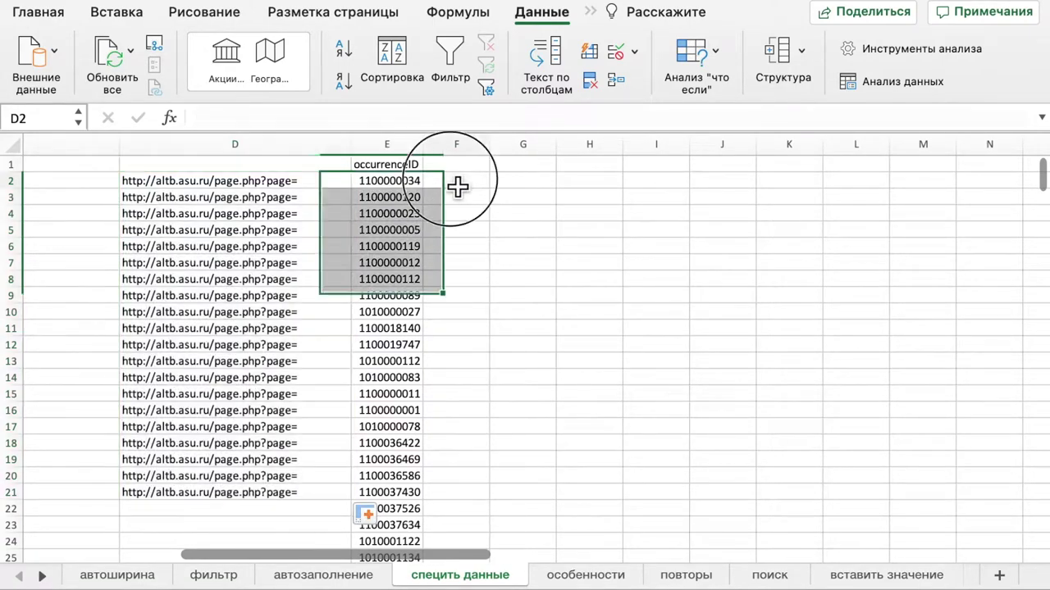
click(430, 13)
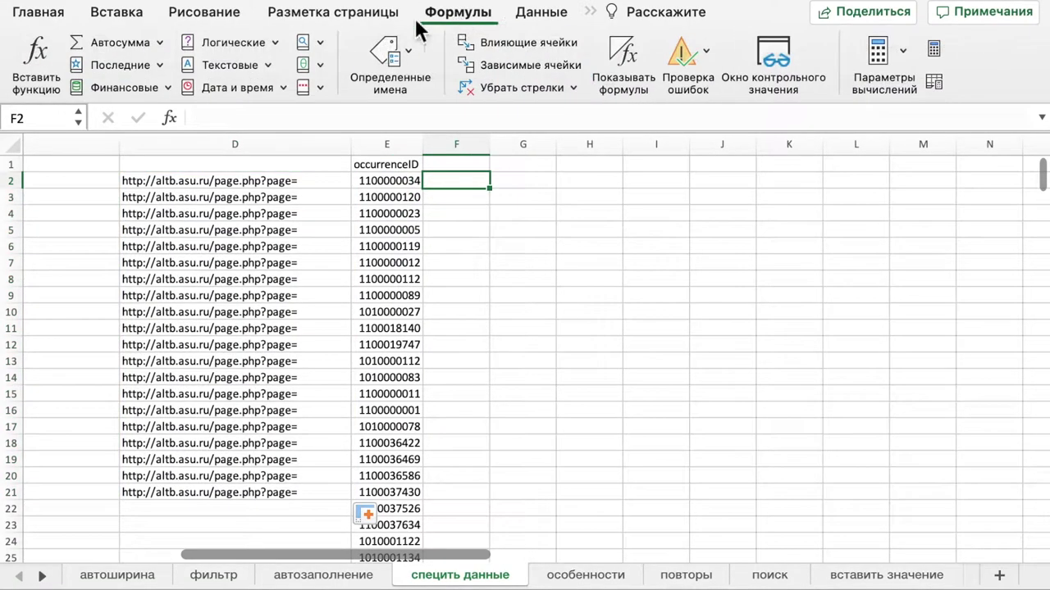
click(38, 58)
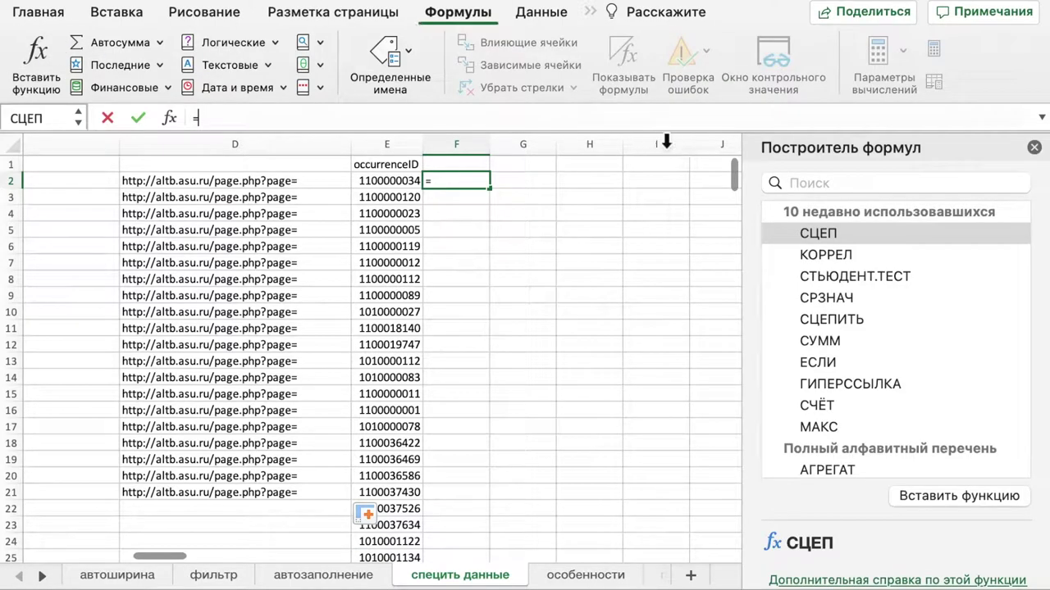
click(827, 232)
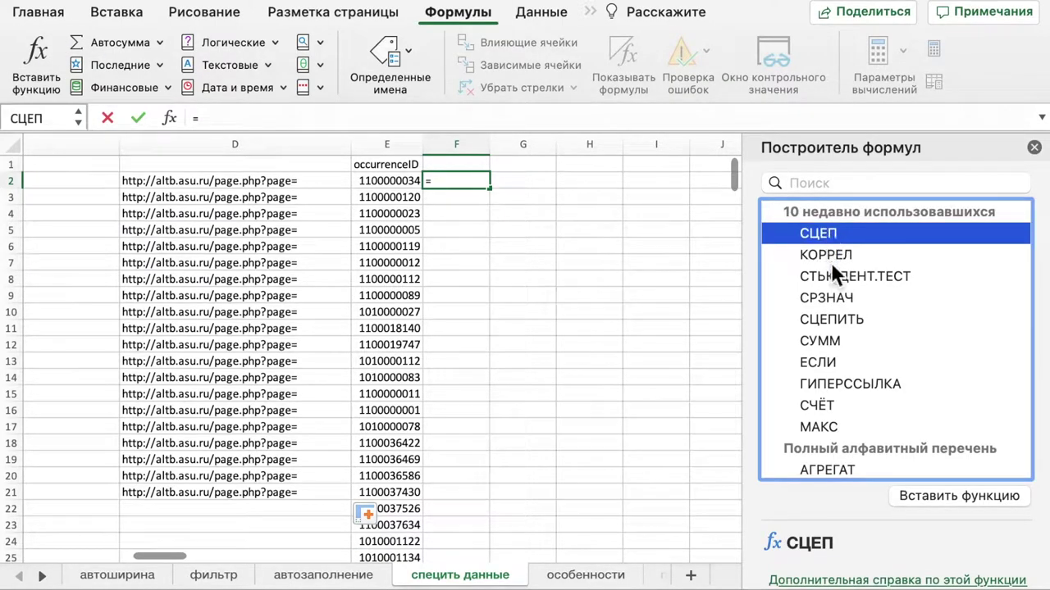
click(933, 499)
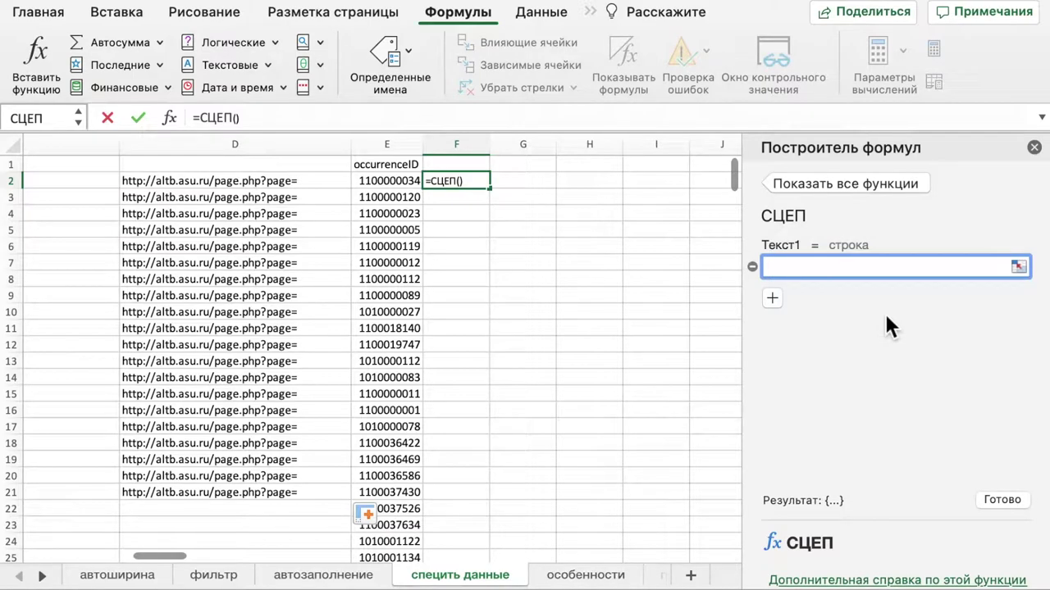
Step: Set D2 and E2 as the function's two text arguments, complete the formula and close the formula builder
click(340, 187)
click(773, 297)
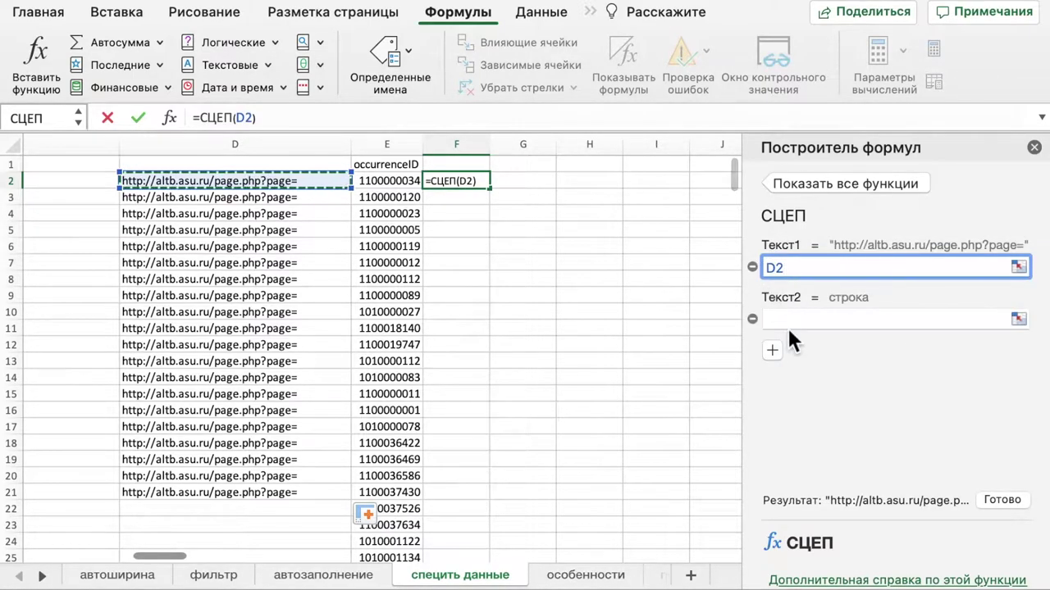
click(404, 183)
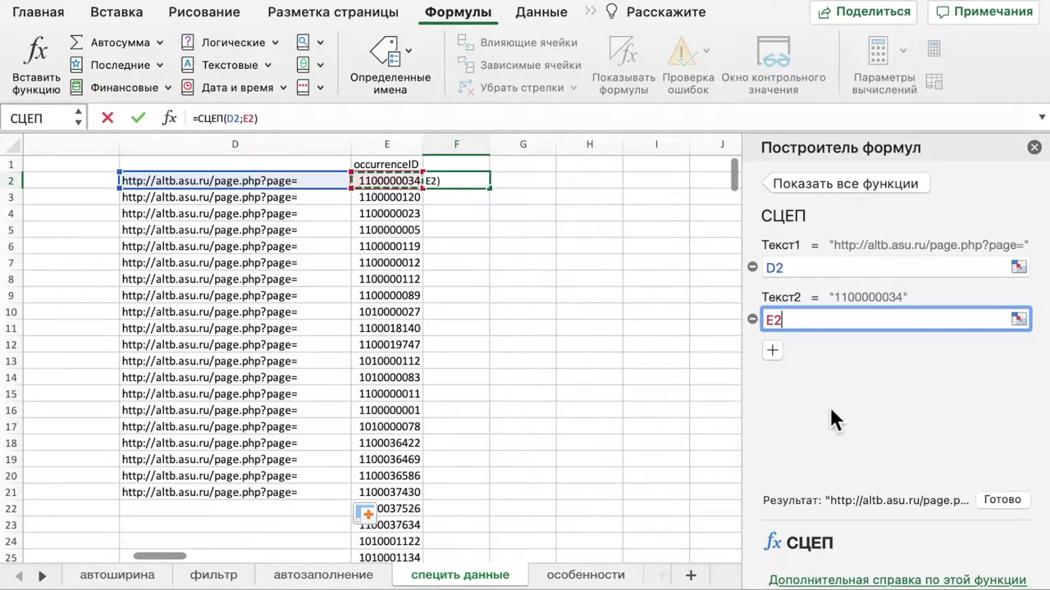
click(998, 499)
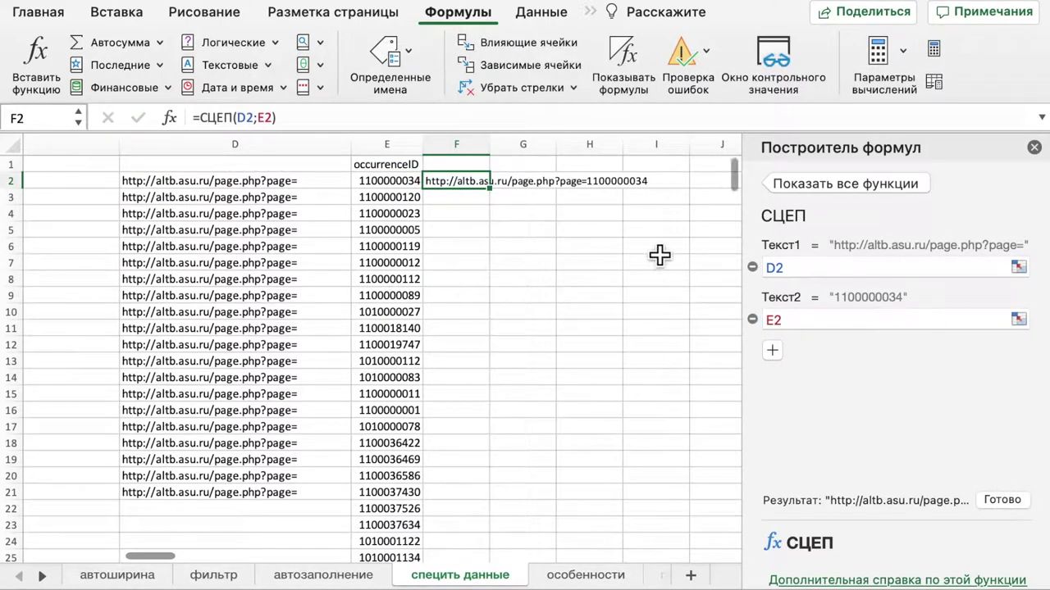
click(1034, 148)
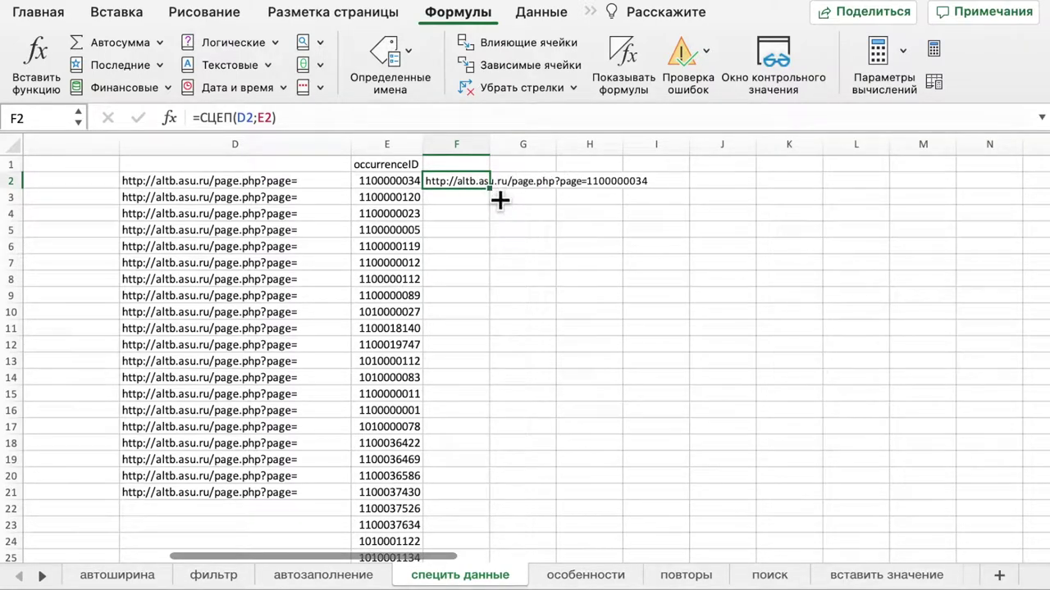
Step: Fill the СЦЕП formula from F2 down to F19 and widen column F to fit the full links
drag(499, 199, 412, 476)
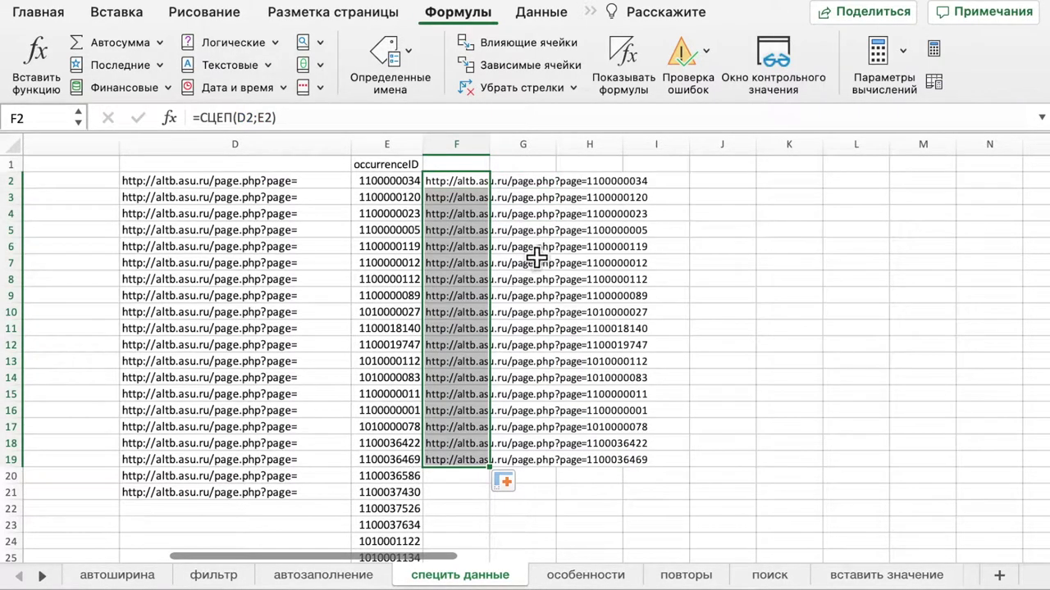
drag(491, 156, 670, 155)
click(702, 193)
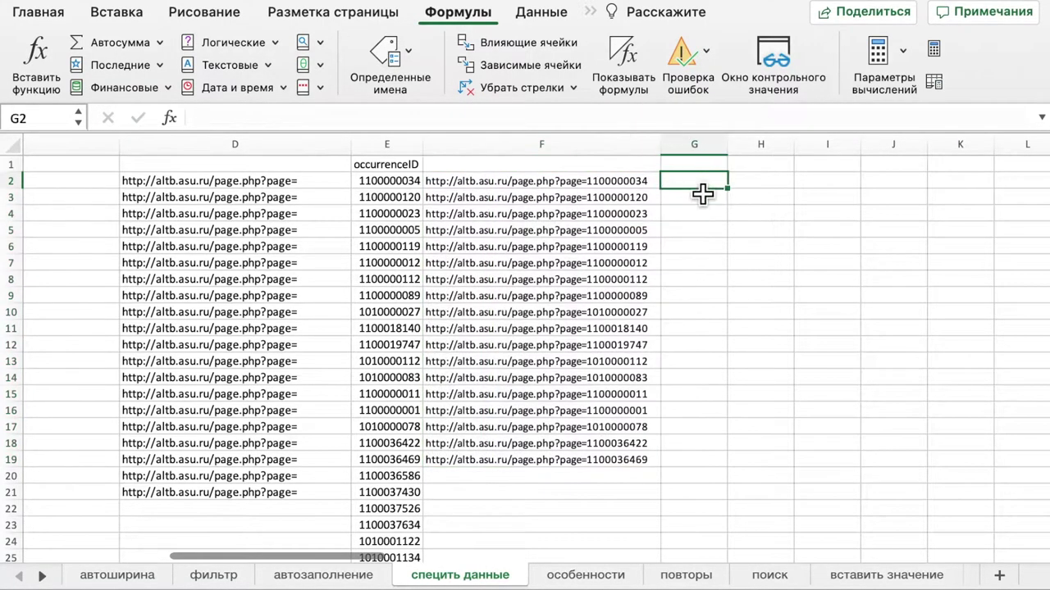
Step: Copy the generated links in F2:F19 and paste them as values only, starting at G2
key(Left)
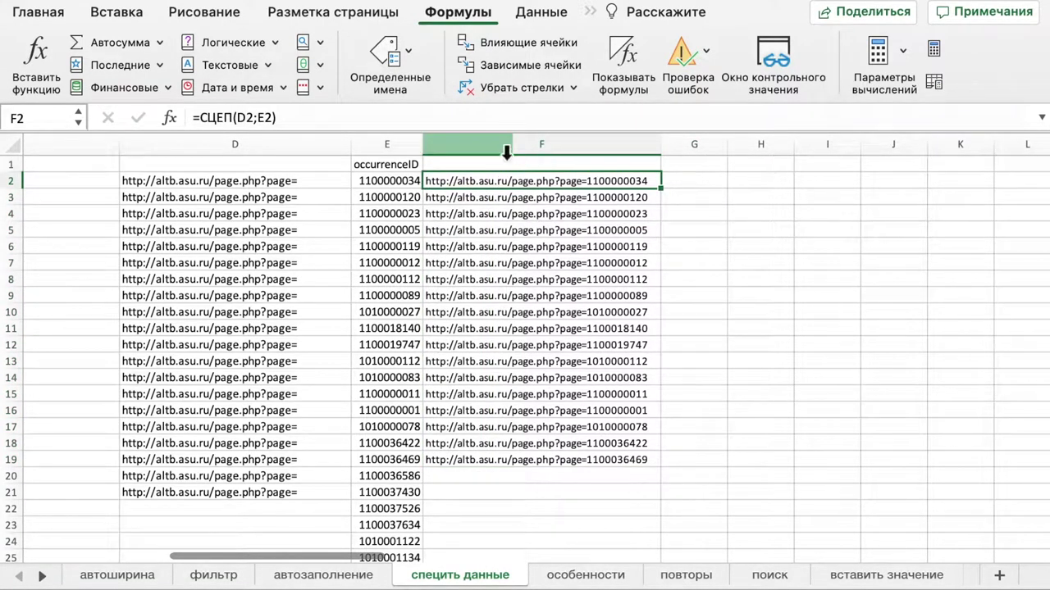
key(shift+Down)
key(shift+Down)
key(shift+Down)
key(shift+Down)
key(shift+Down)
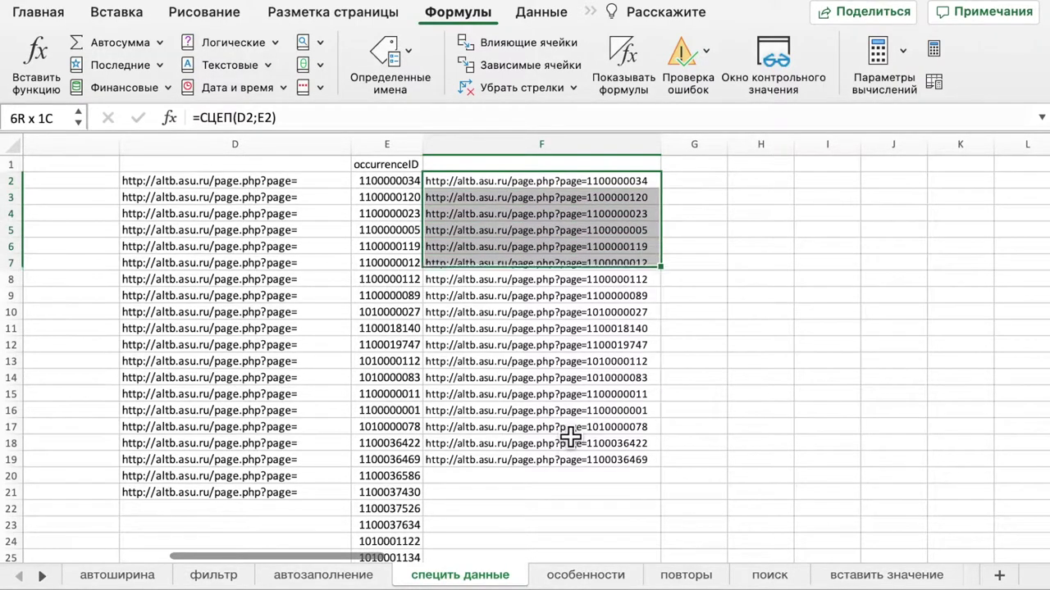
key(shift+Down)
key(shift+Down)
key(shift+Down)
key(shift+Down)
key(shift+Down)
key(shift+Down)
key(shift+Down)
key(shift+Down)
key(shift+Down)
key(shift+Down)
key(shift+Down)
key(shift+Down)
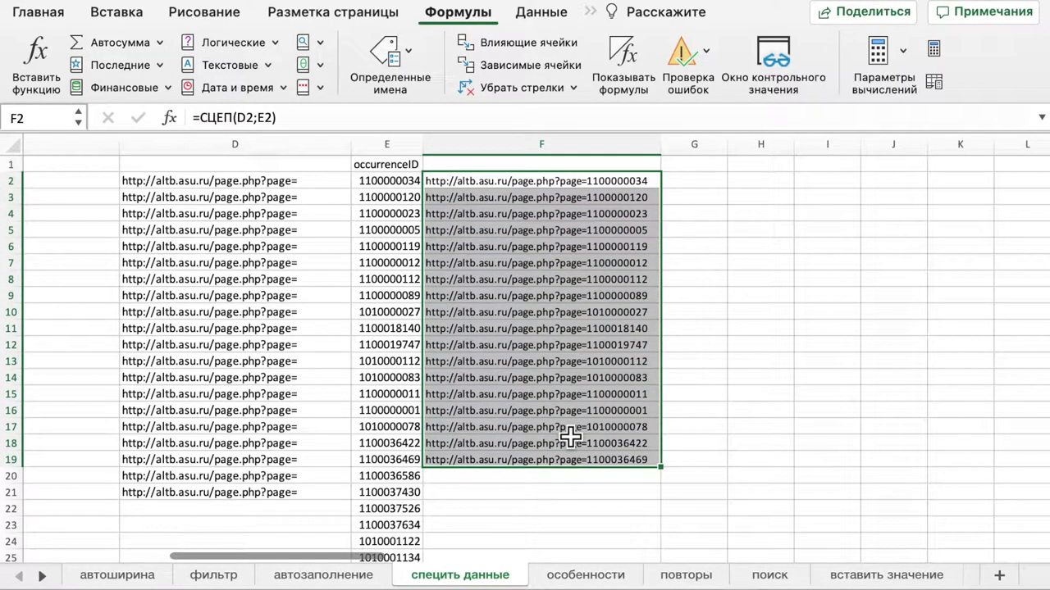
click(718, 184)
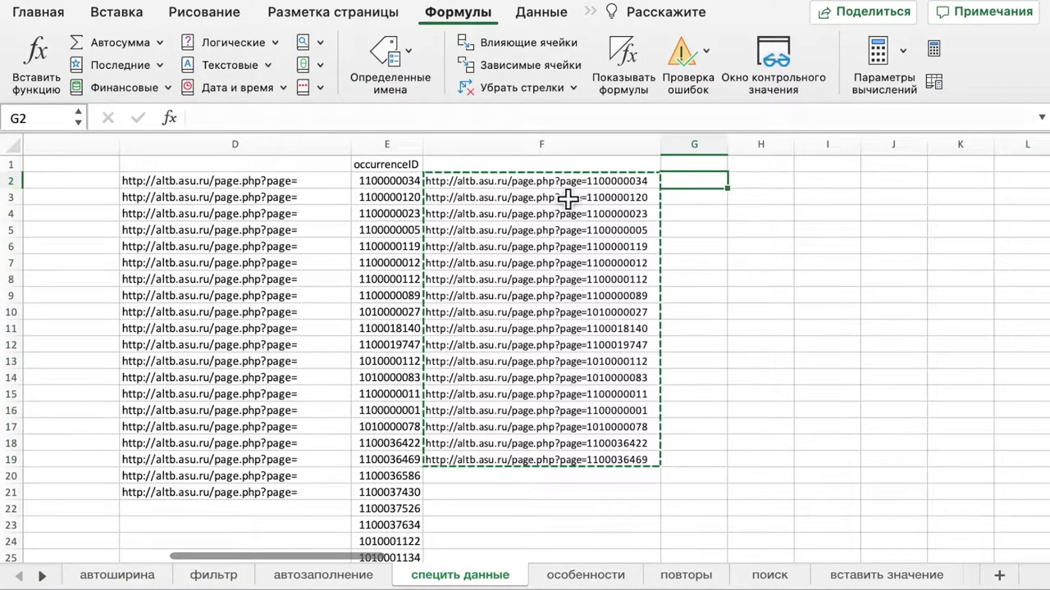
click(32, 17)
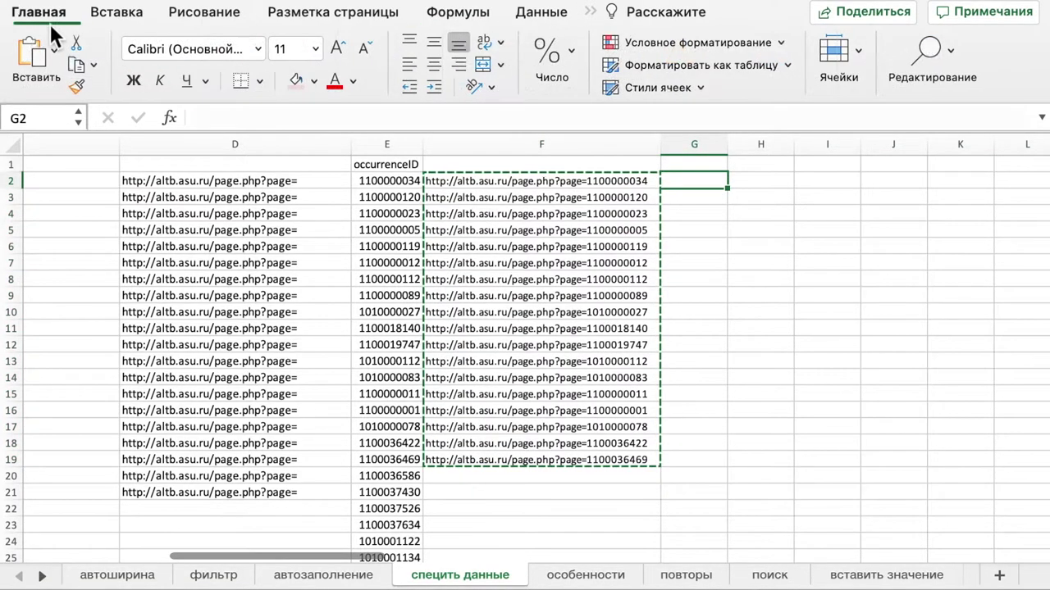
click(55, 53)
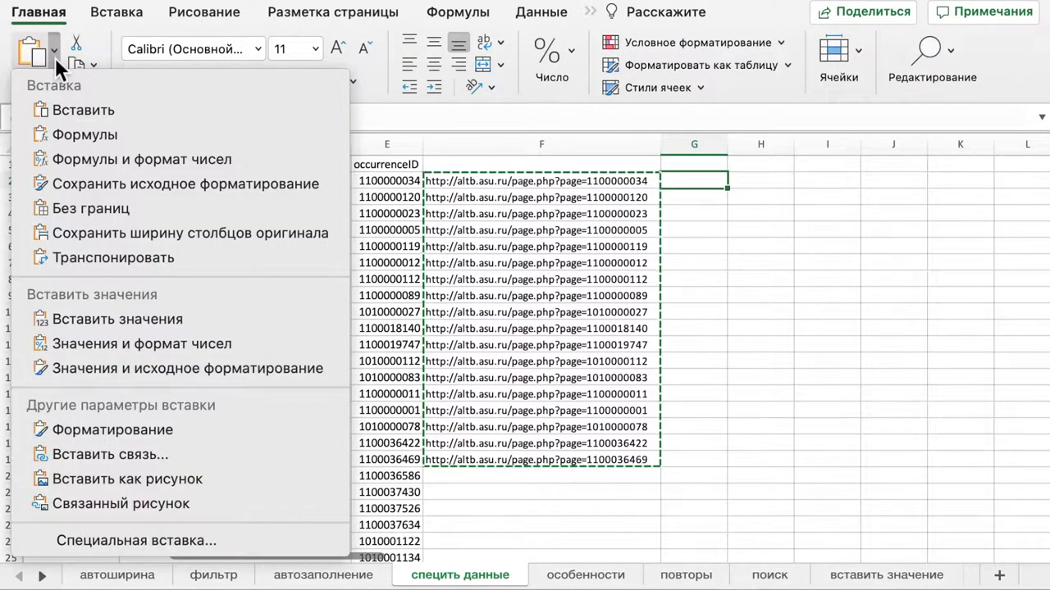
click(90, 320)
Step: Inspect the contents of the pasted link cells in column G, from G3 down to G9
click(707, 201)
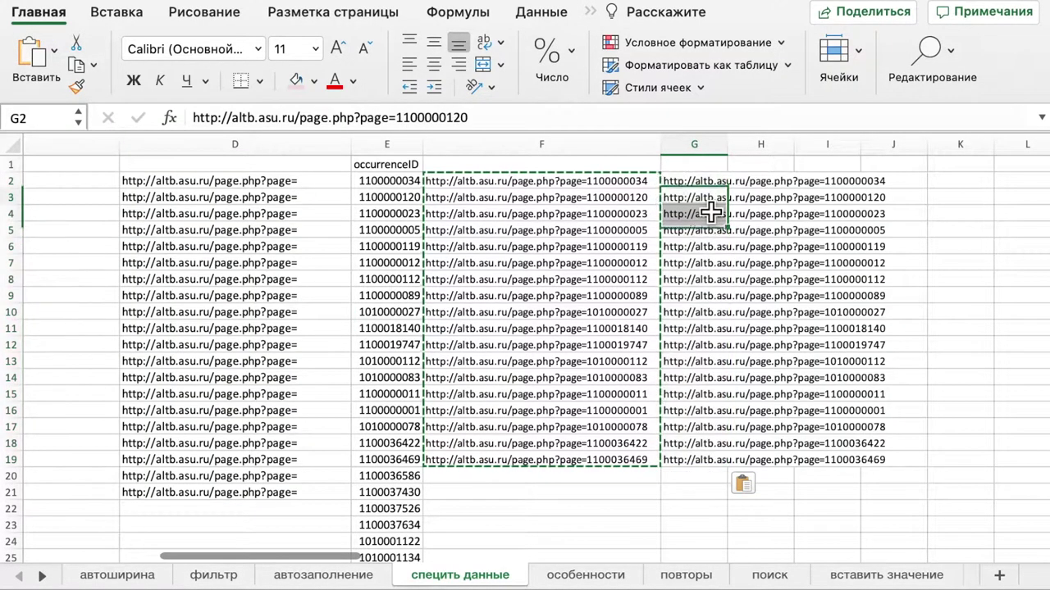
click(711, 212)
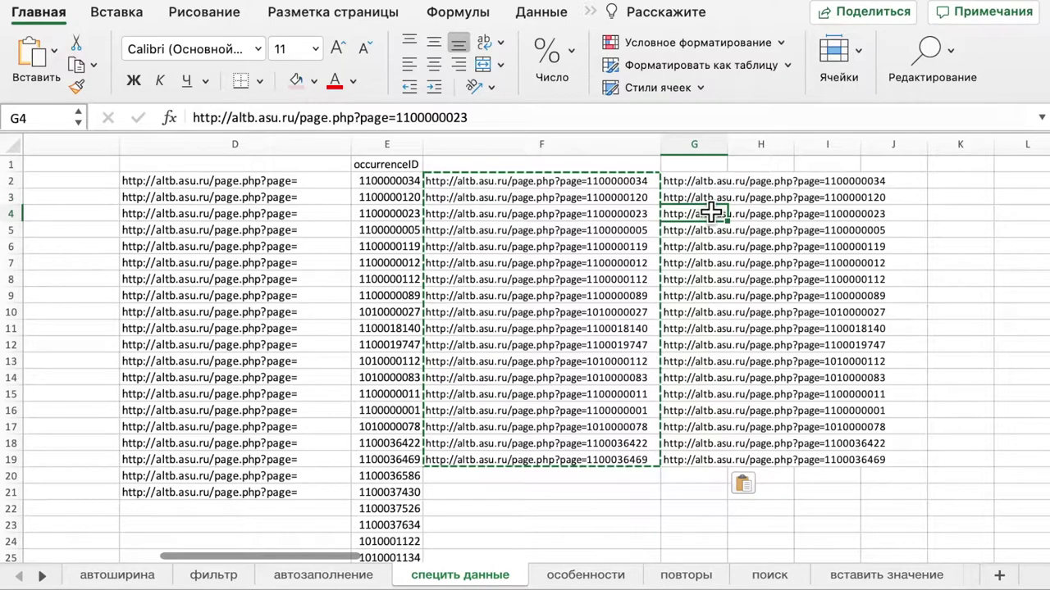
key(Down)
key(Down)
key(Down)
key(Down)
key(Down)
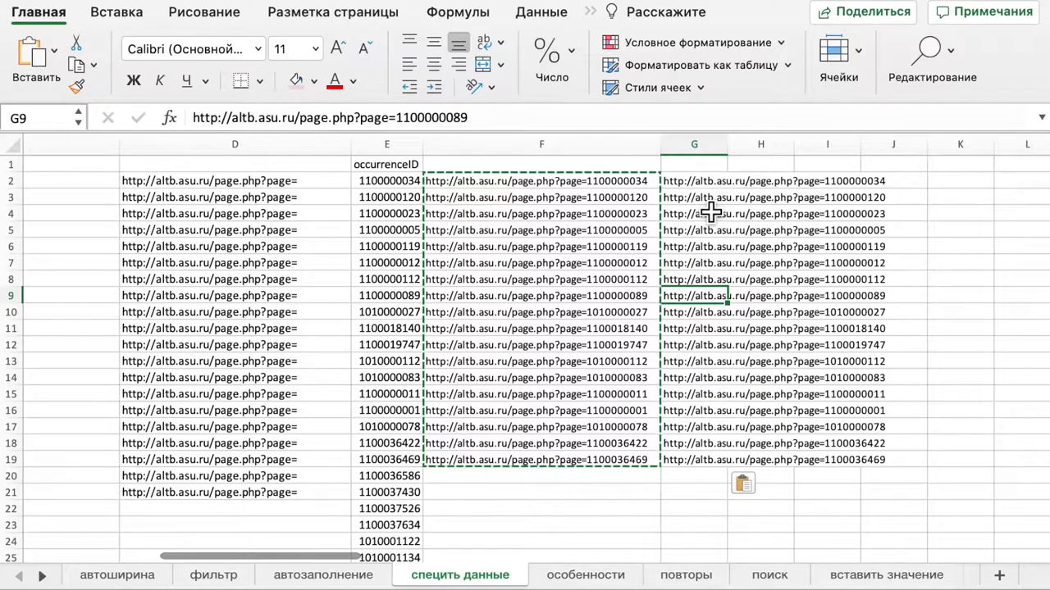
scroll(572, 384, down, 1)
scroll(570, 382, up, 1)
Step: Switch to the особенности sheet and examine the country codes and the separators between collectors in the recordedBy column
click(572, 577)
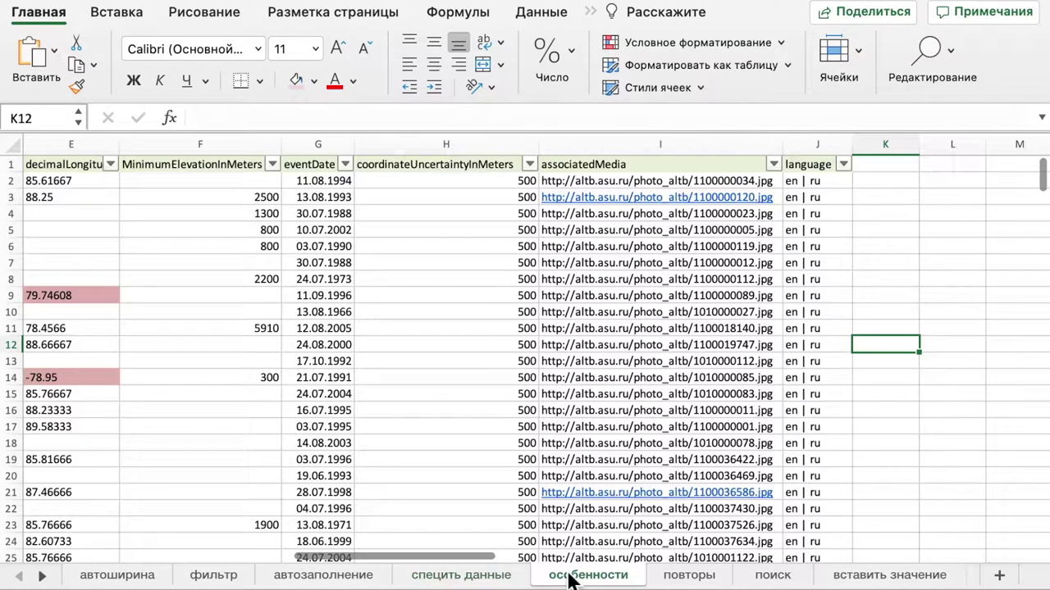
scroll(442, 330, left, 10)
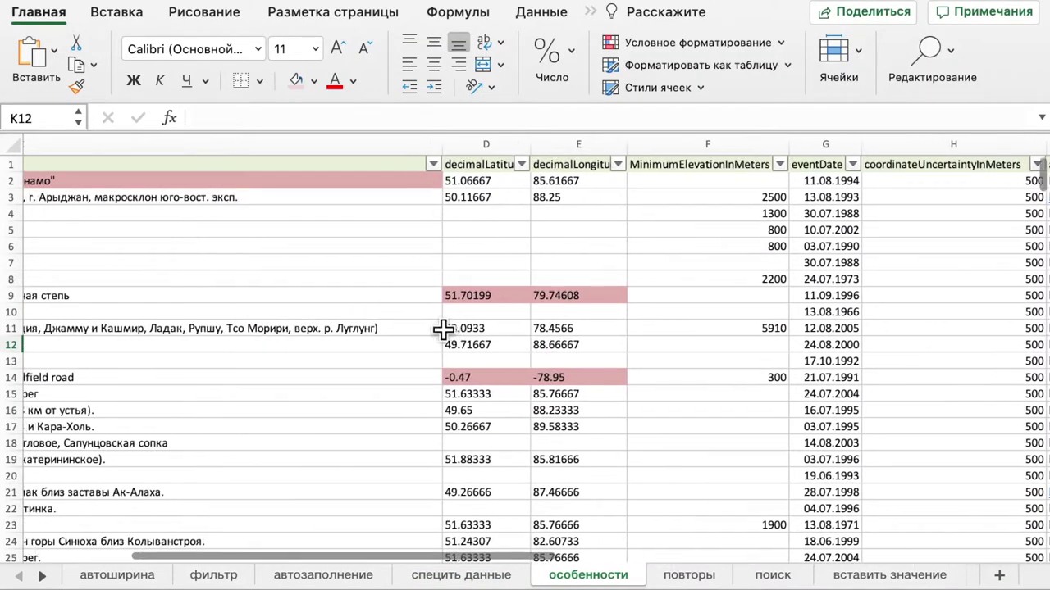
scroll(443, 330, left, 5)
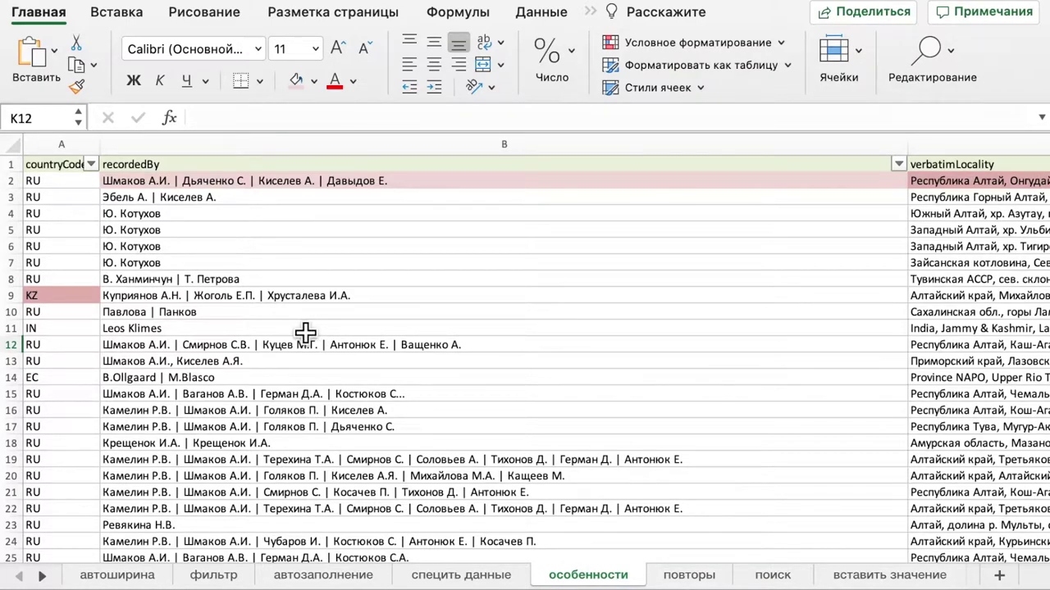
click(73, 233)
click(70, 202)
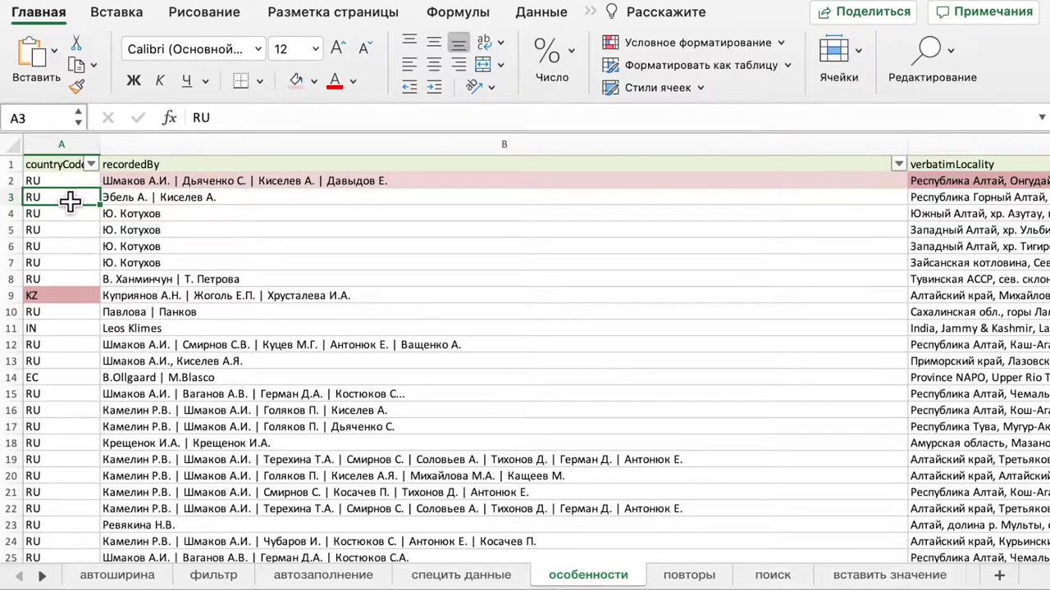
key(Down)
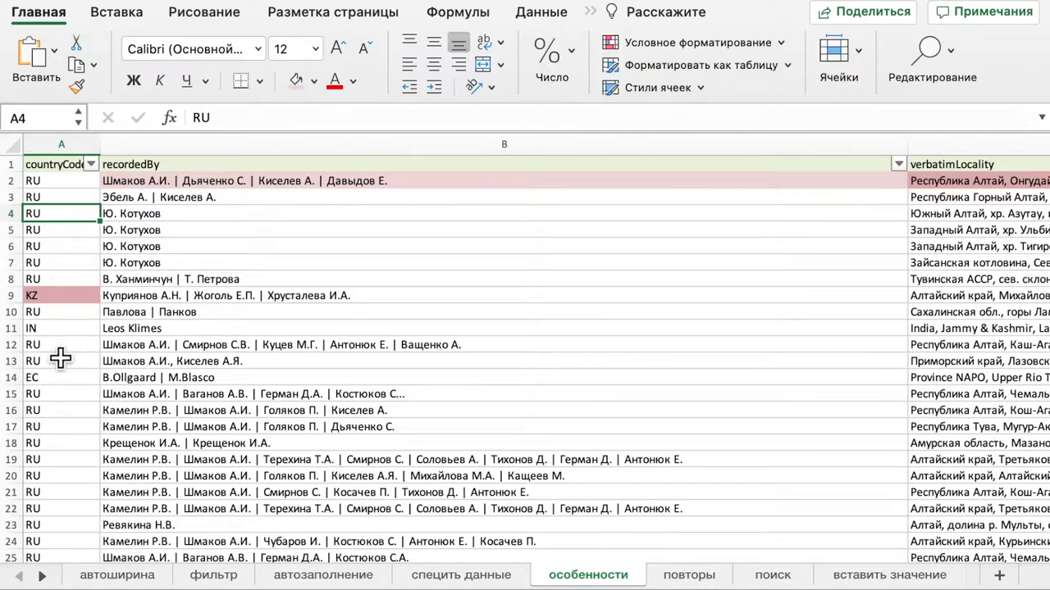
click(59, 251)
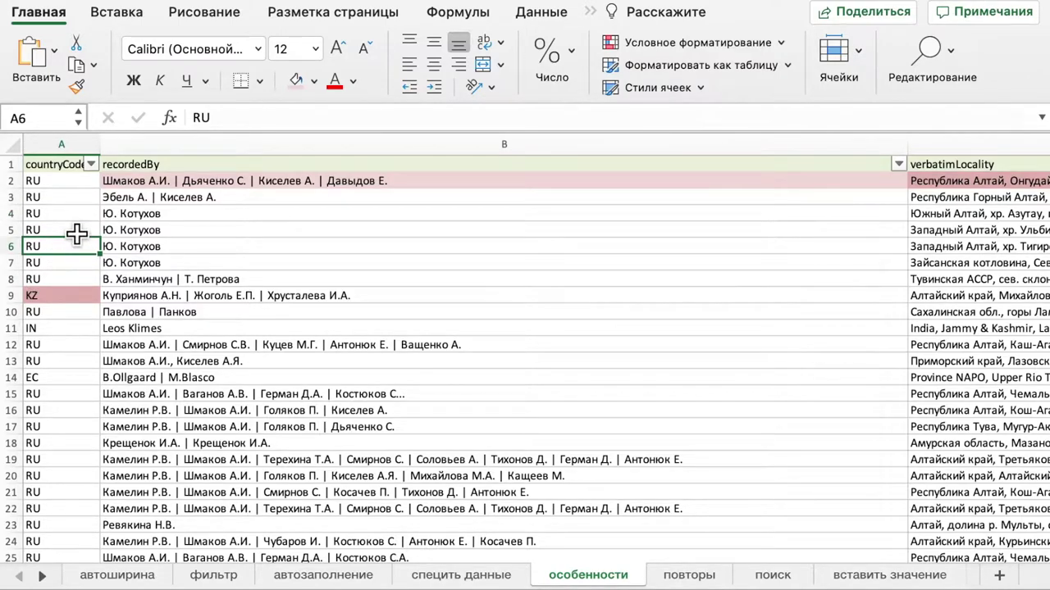
click(266, 187)
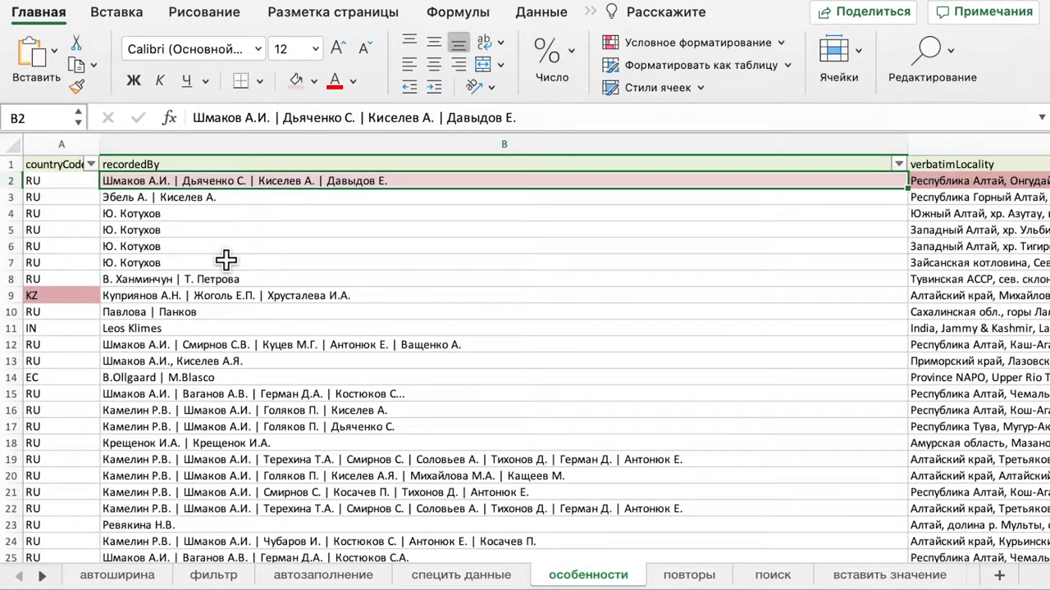
scroll(205, 329, up, 1)
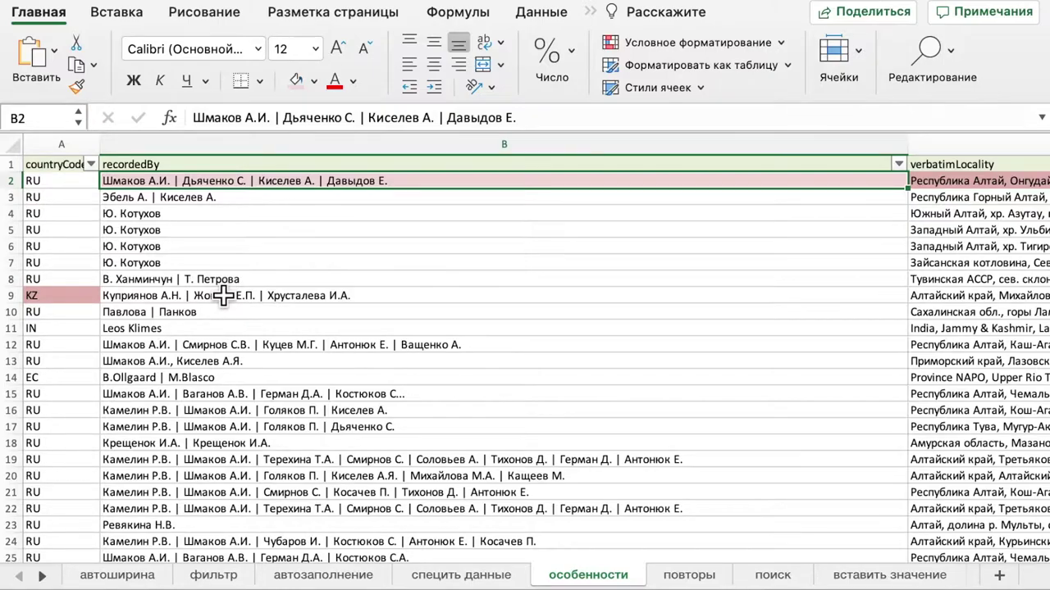
Step: Remove the quotation marks around Динамо in the verbatimLocality entry in C2
scroll(224, 297, right, 15)
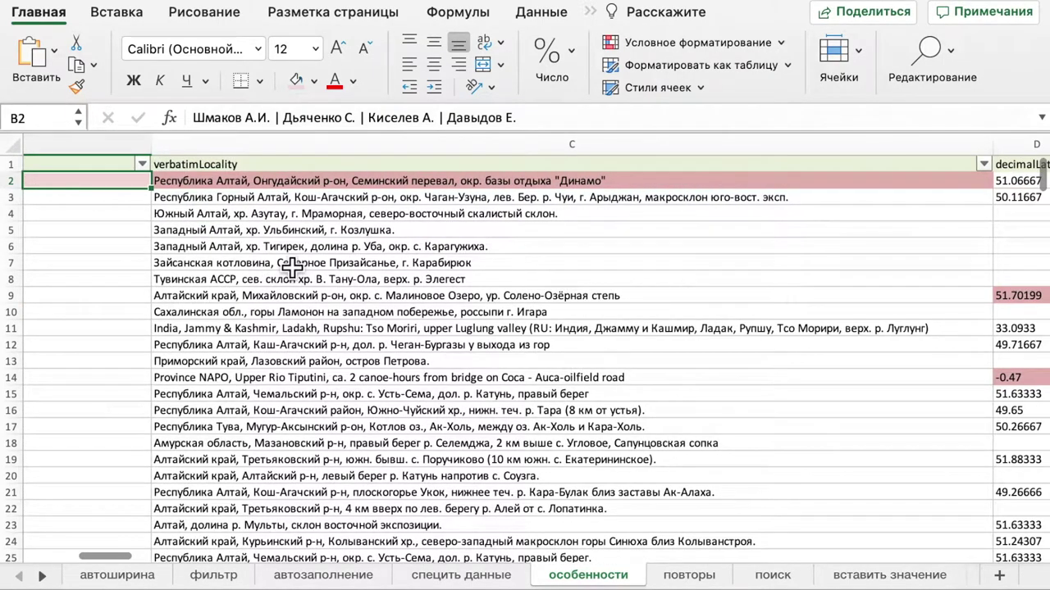
click(281, 187)
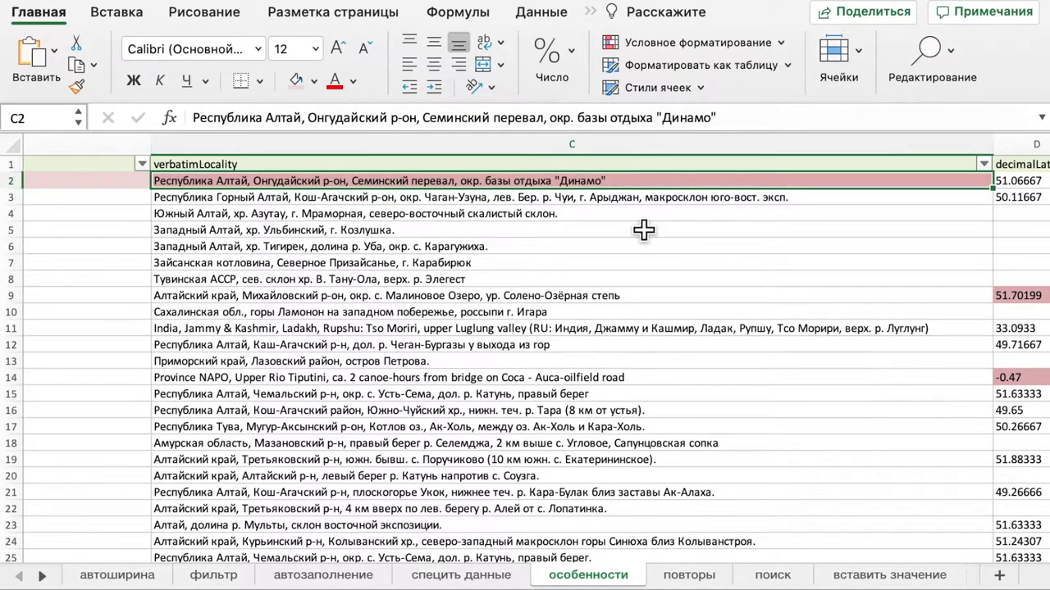
click(665, 118)
key(BackSpace)
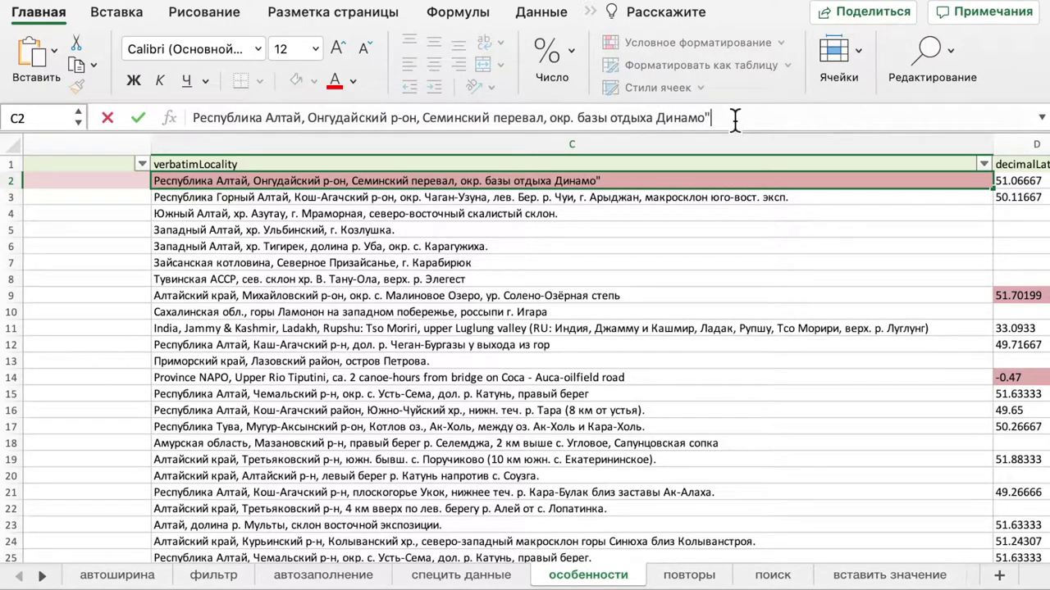
key(Return)
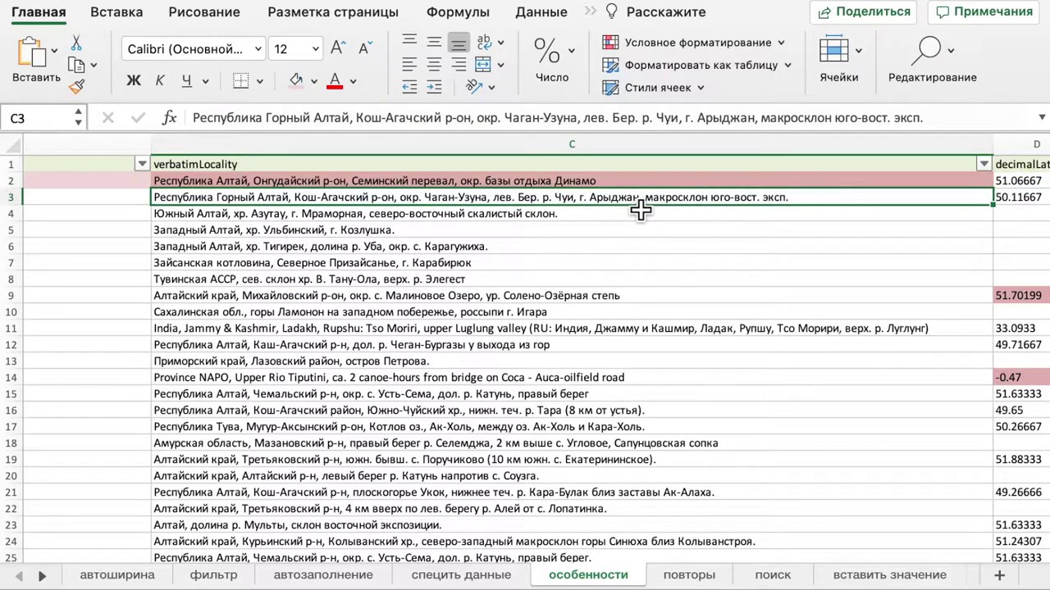
click(641, 187)
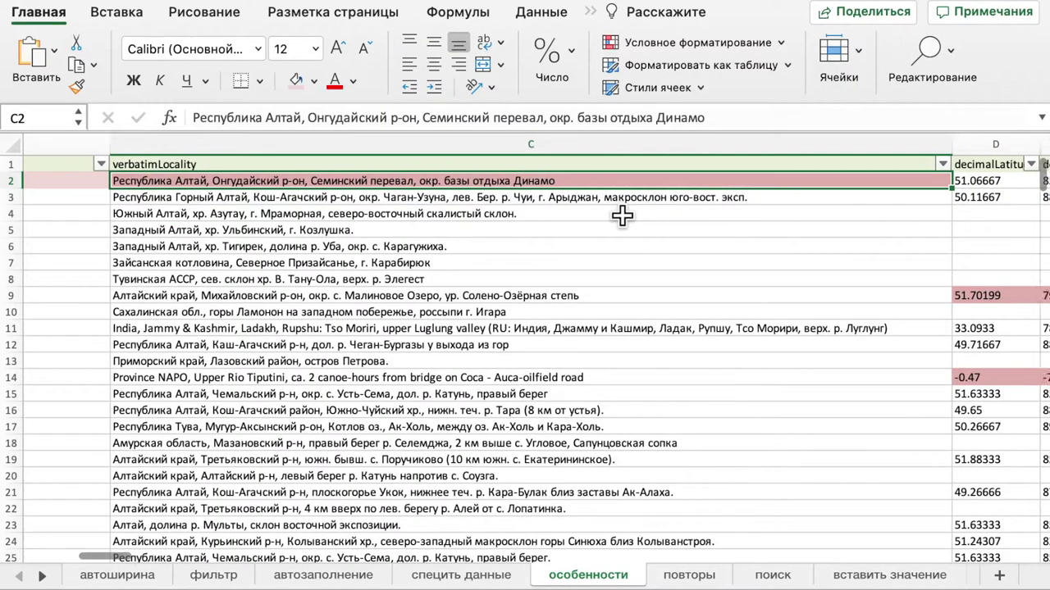
Step: Enter '-25.9 as a text value in the empty decimalLatitude cell D13, with the leading apostrophe
scroll(622, 215, right, 5)
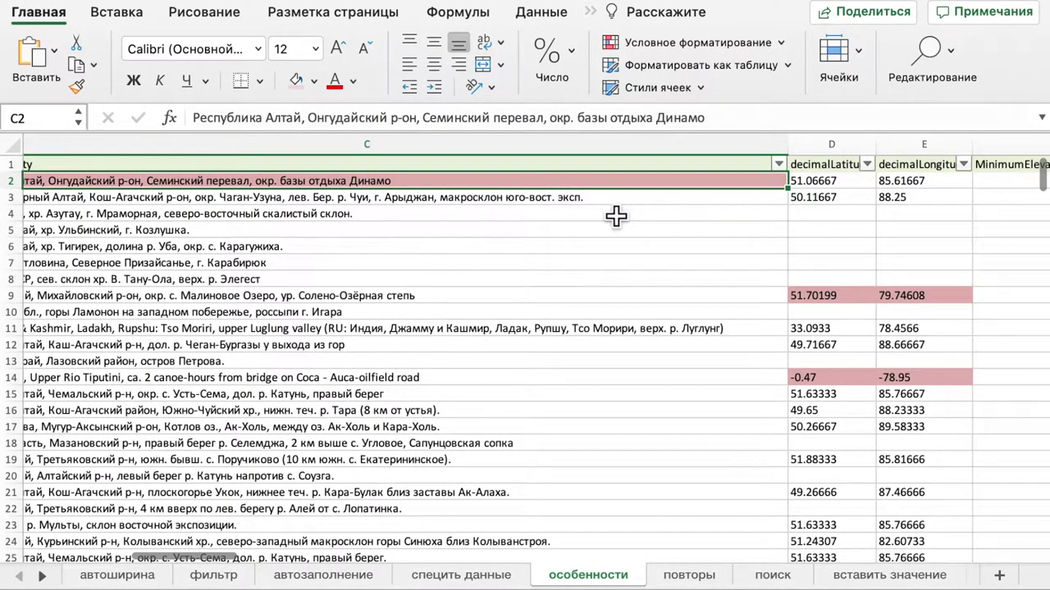
scroll(557, 237, right, 5)
scroll(557, 237, right, 5)
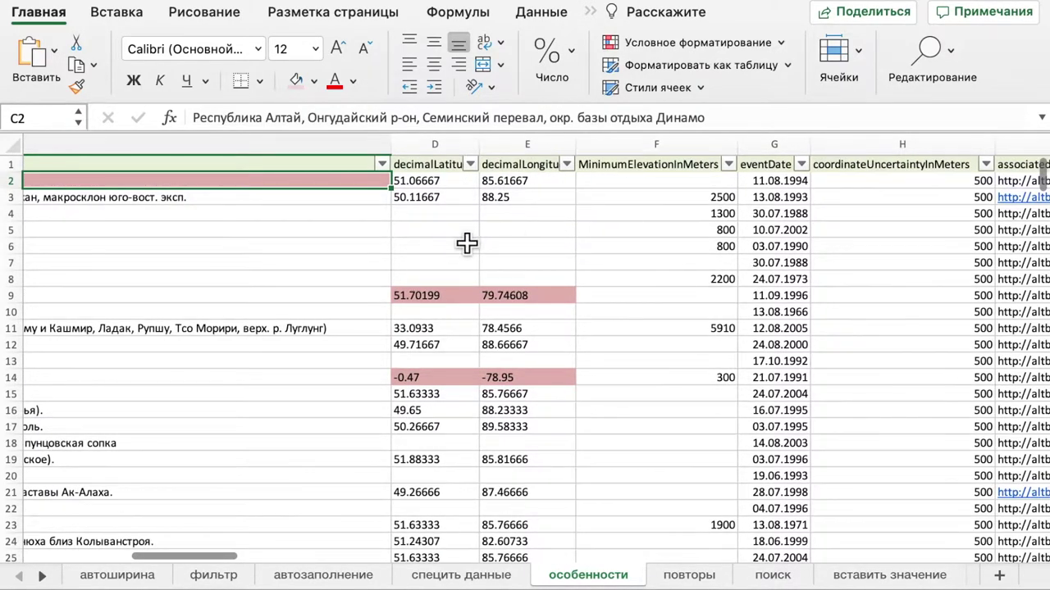
scroll(465, 242, right, 1)
scroll(466, 242, down, 2)
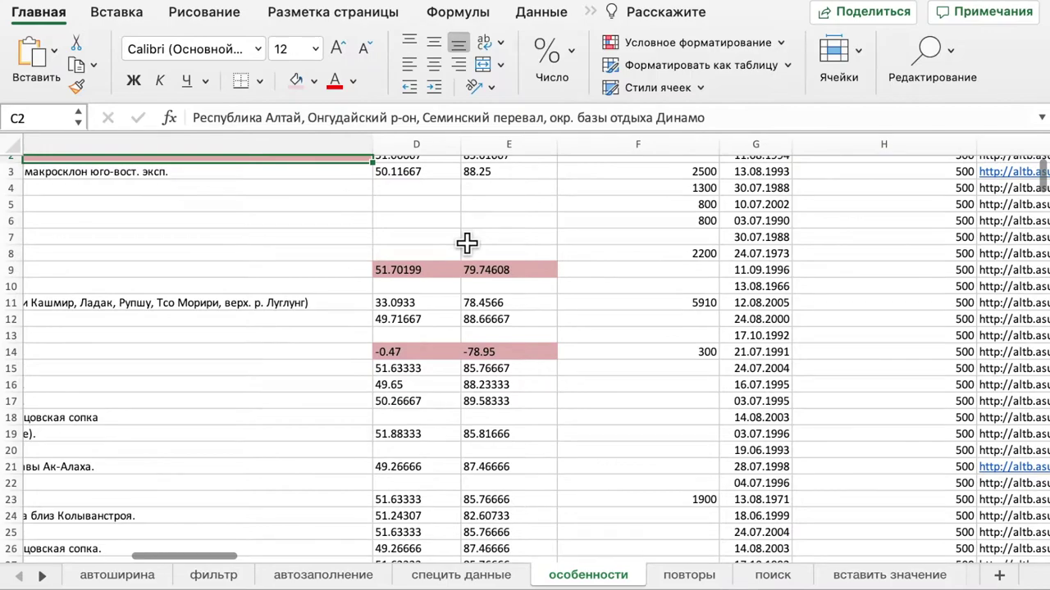
scroll(466, 242, down, 2)
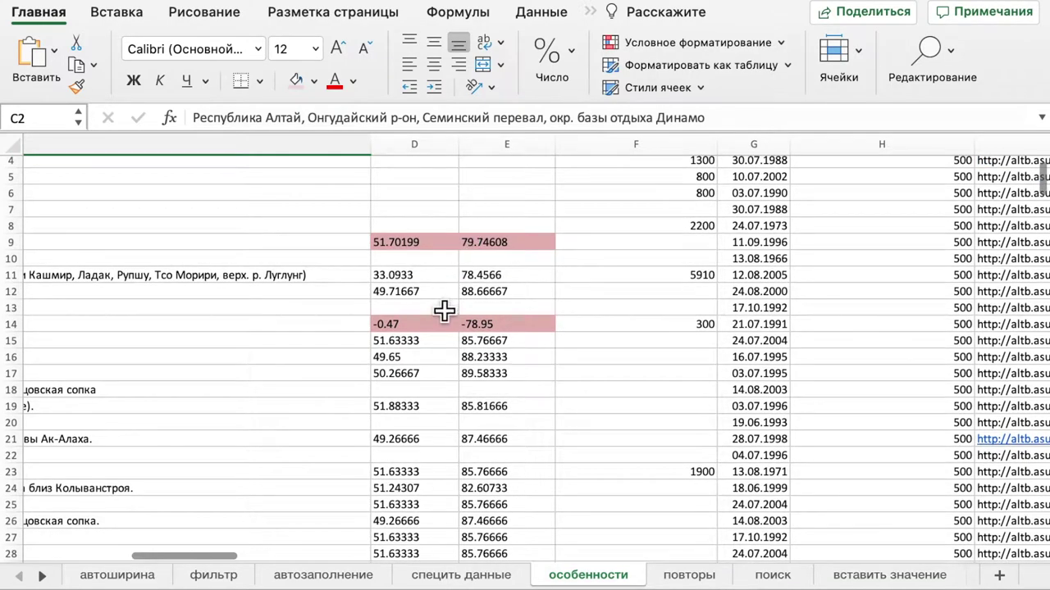
click(414, 309)
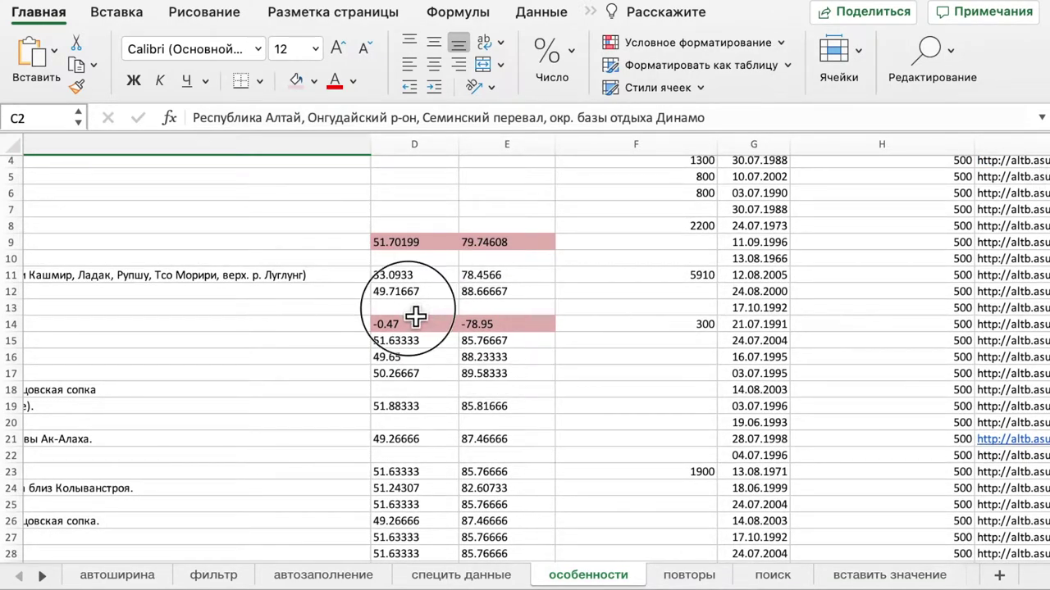
click(281, 121)
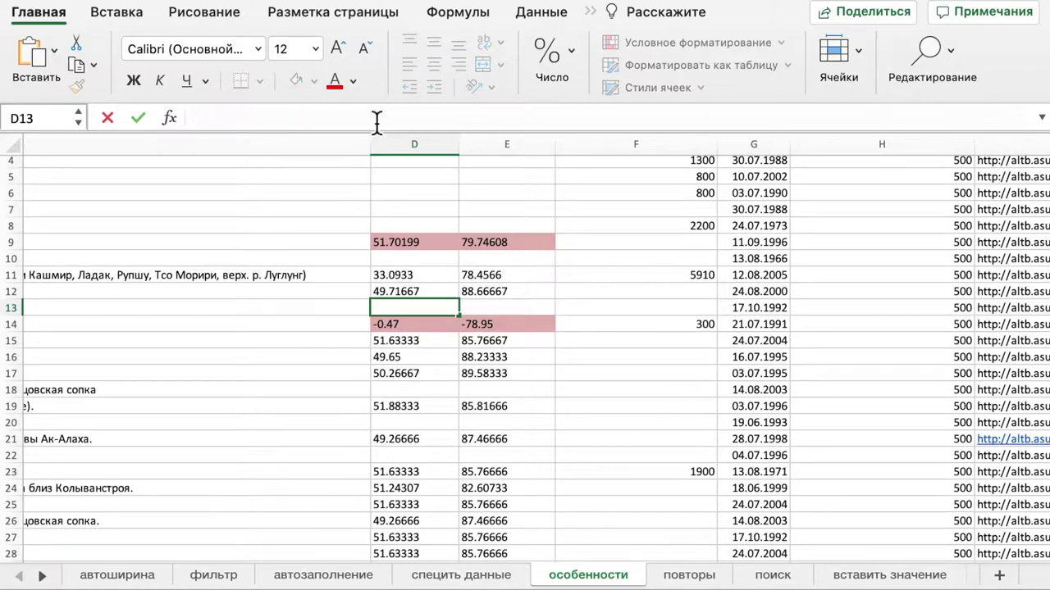
text('-)
text(25.9)
key(Return)
key(Up)
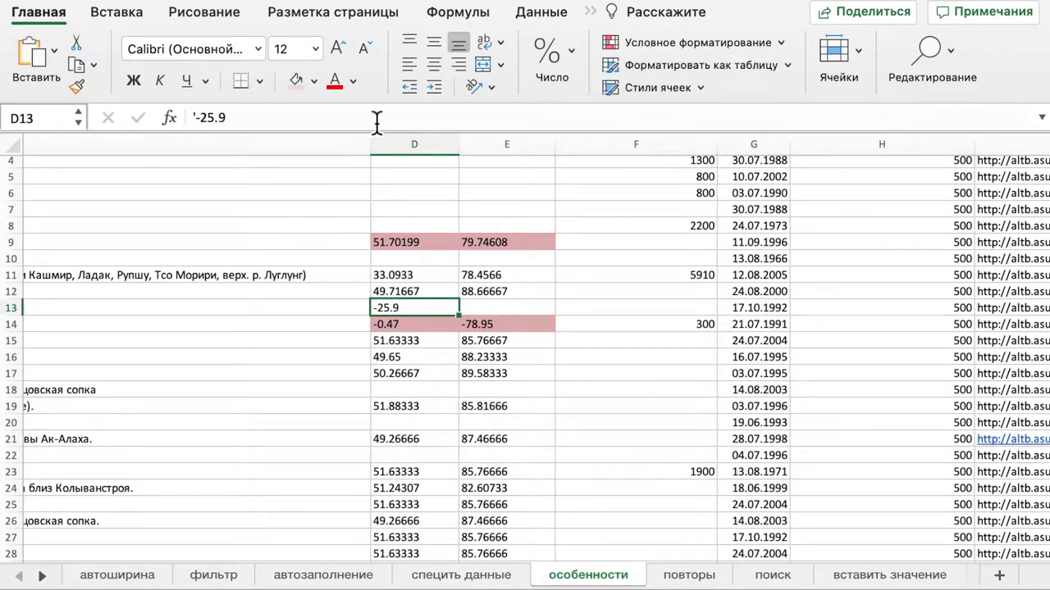
Step: Replace the latitude in D13 with -56, entered without the apostrophe
click(373, 119)
drag(372, 119, 144, 117)
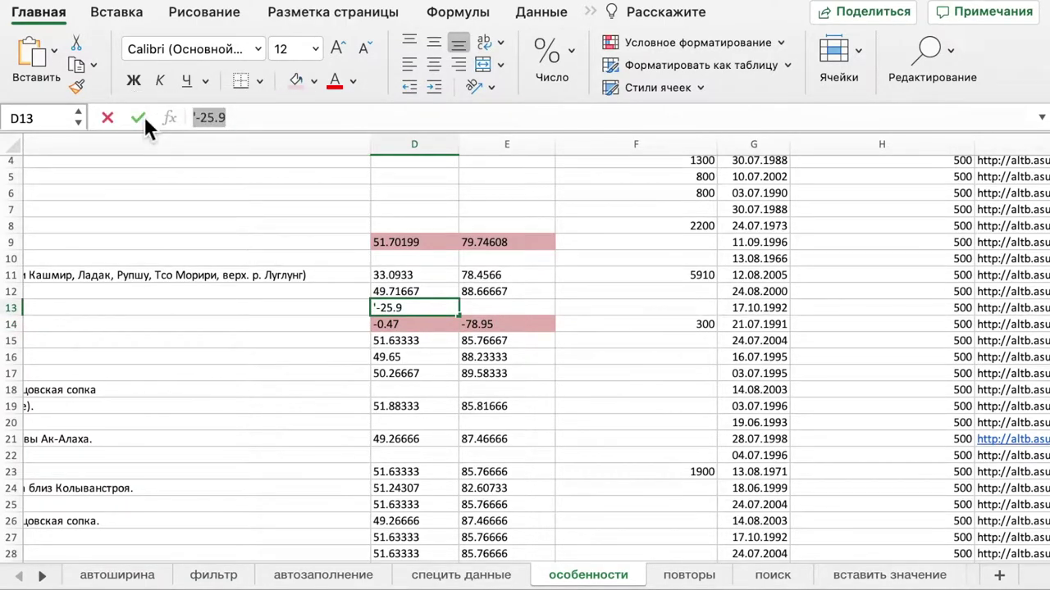
text(-)
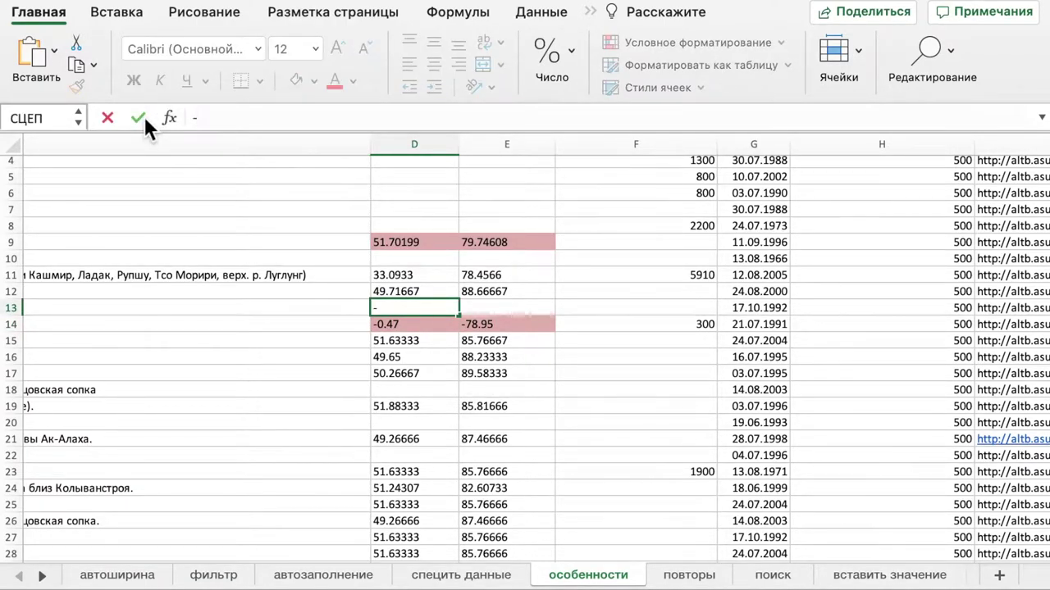
text(56)
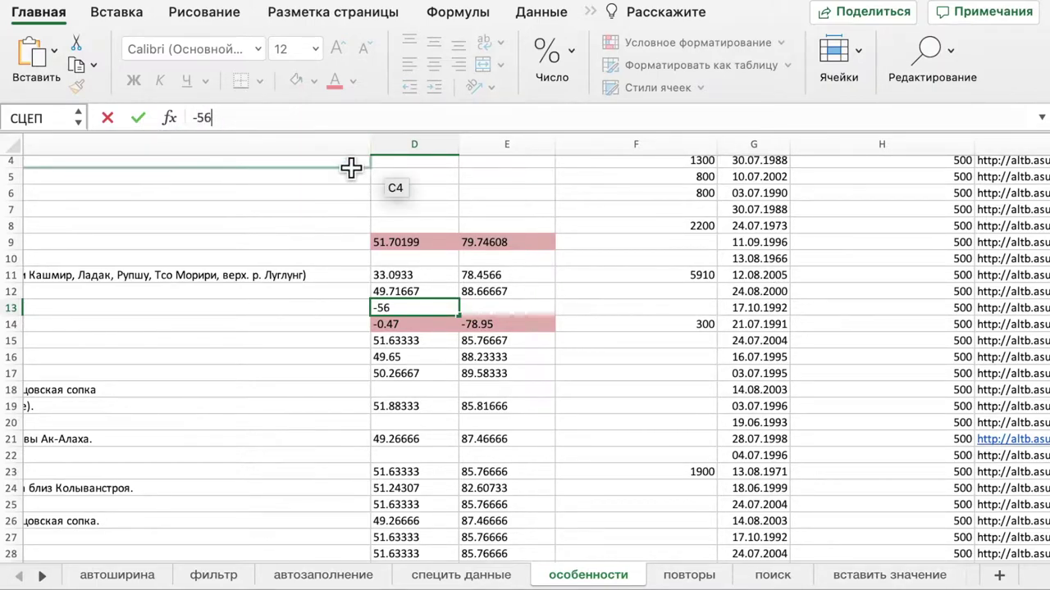
key(Return)
key(Up)
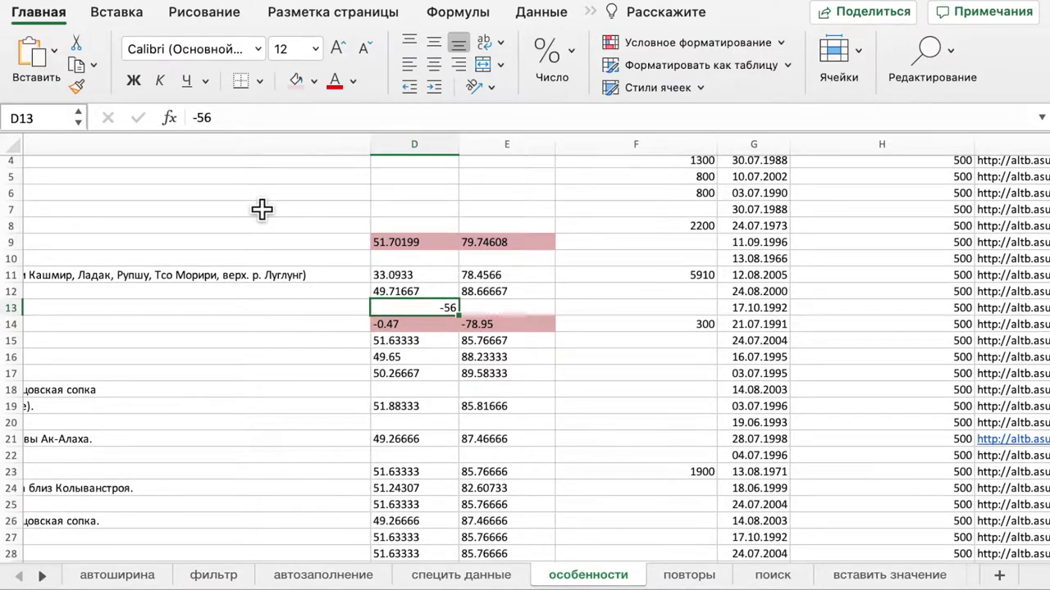
Step: Clear the trial latitude from D13 and select E8 in the decimalLongitude column
key(Delete)
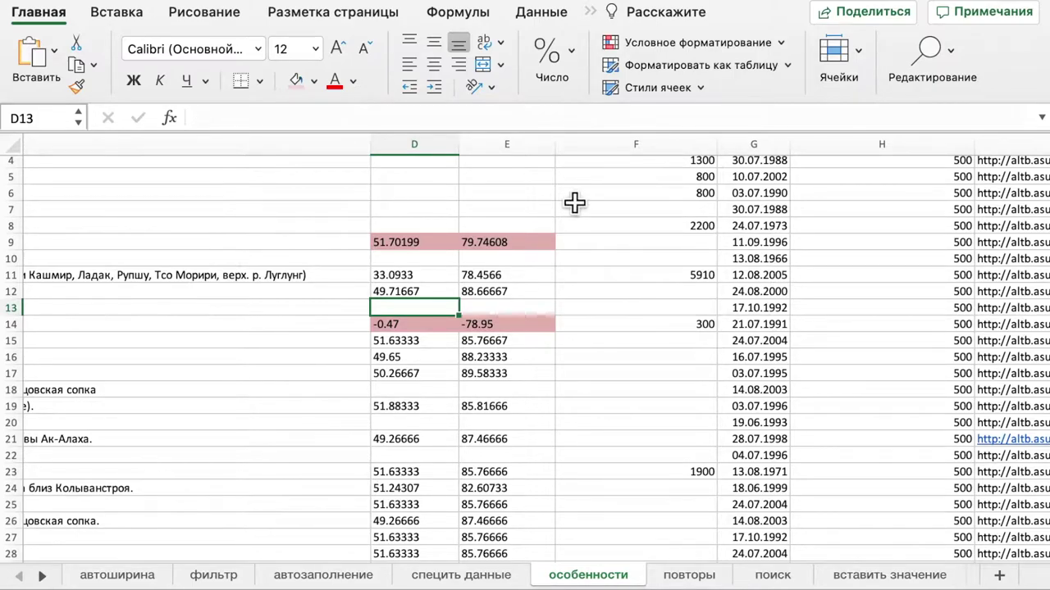
click(540, 232)
scroll(541, 234, up, 3)
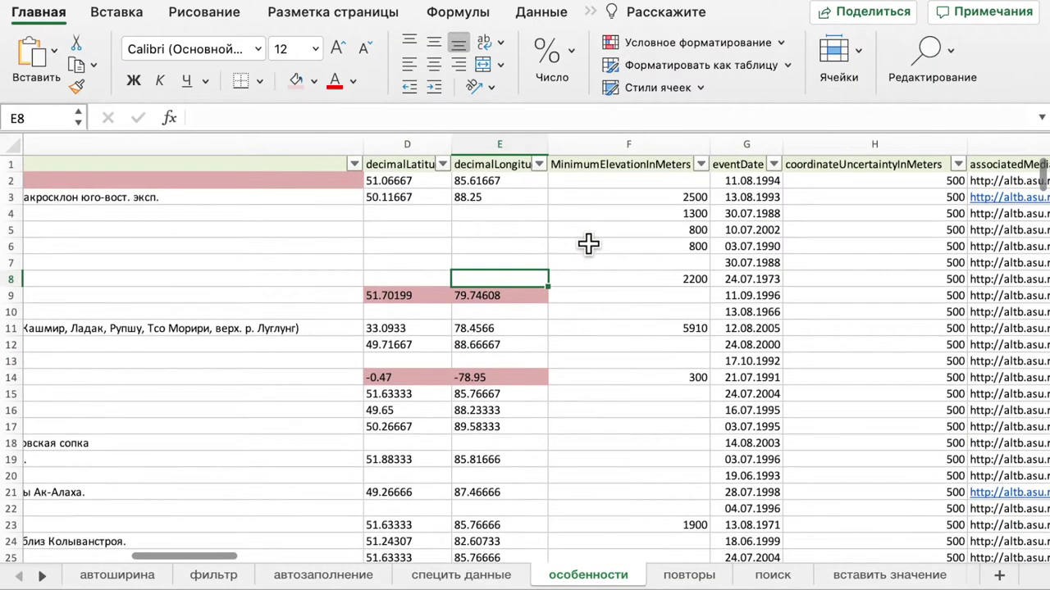
Step: Review the coordinateUncertaintyInMeters, associatedMedia and language columns, and return to the verbatimLocality entry in C7
scroll(588, 243, right, 8)
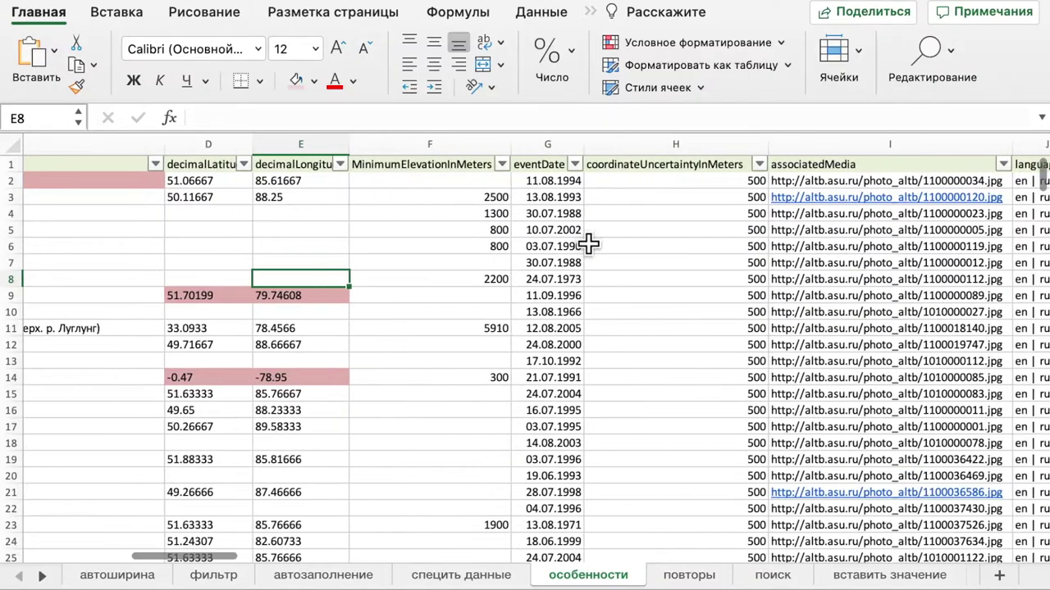
scroll(588, 242, right, 3)
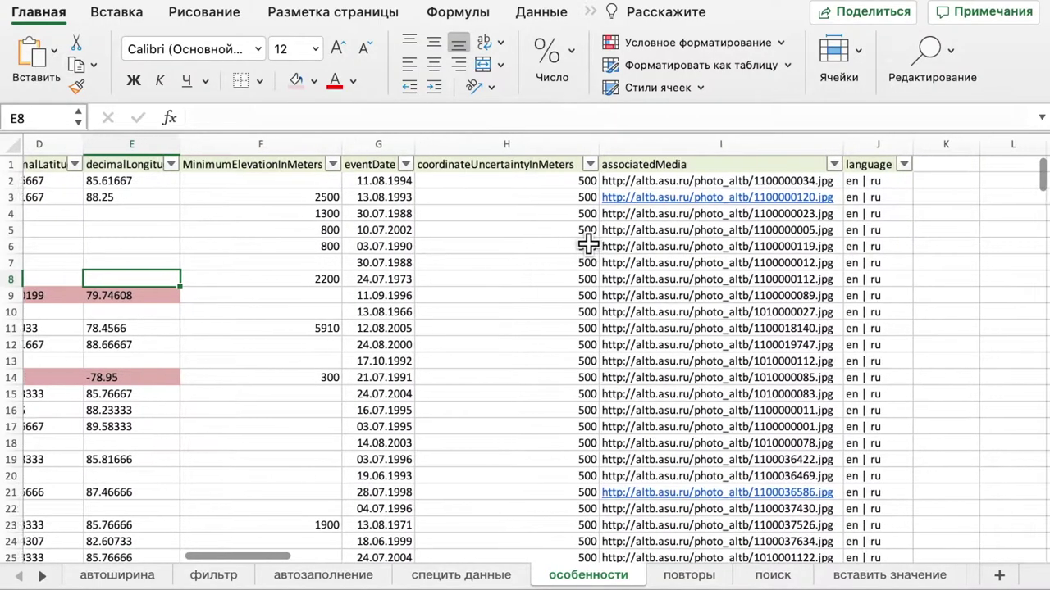
click(467, 167)
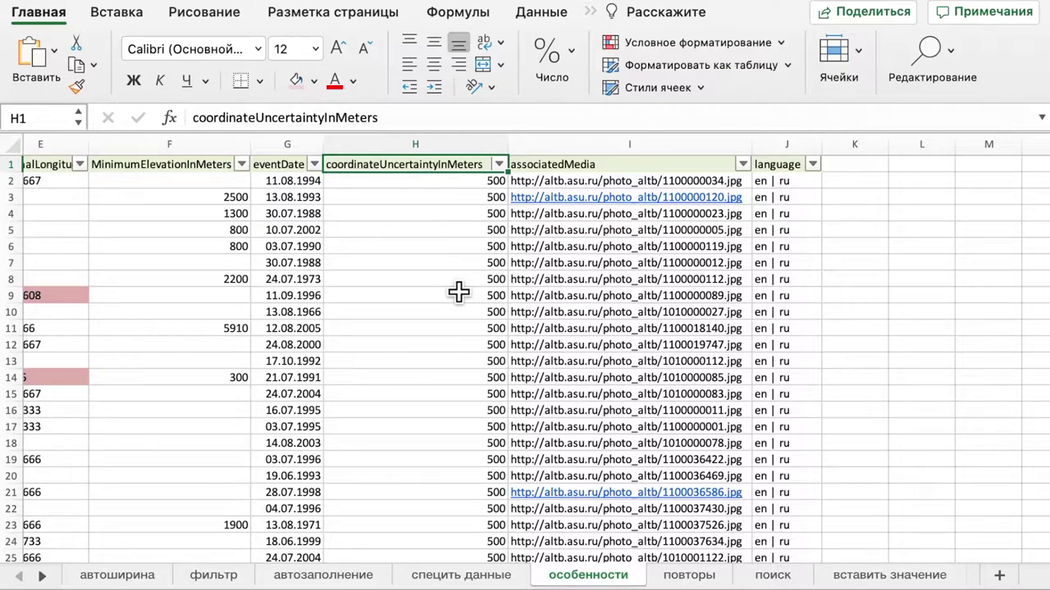
scroll(458, 292, right, 6)
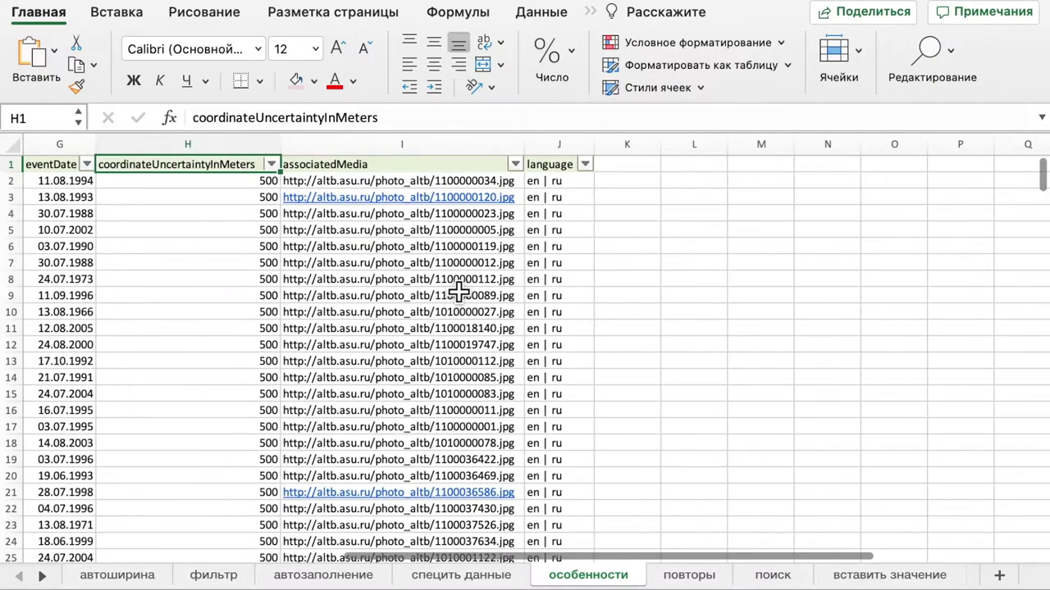
click(381, 165)
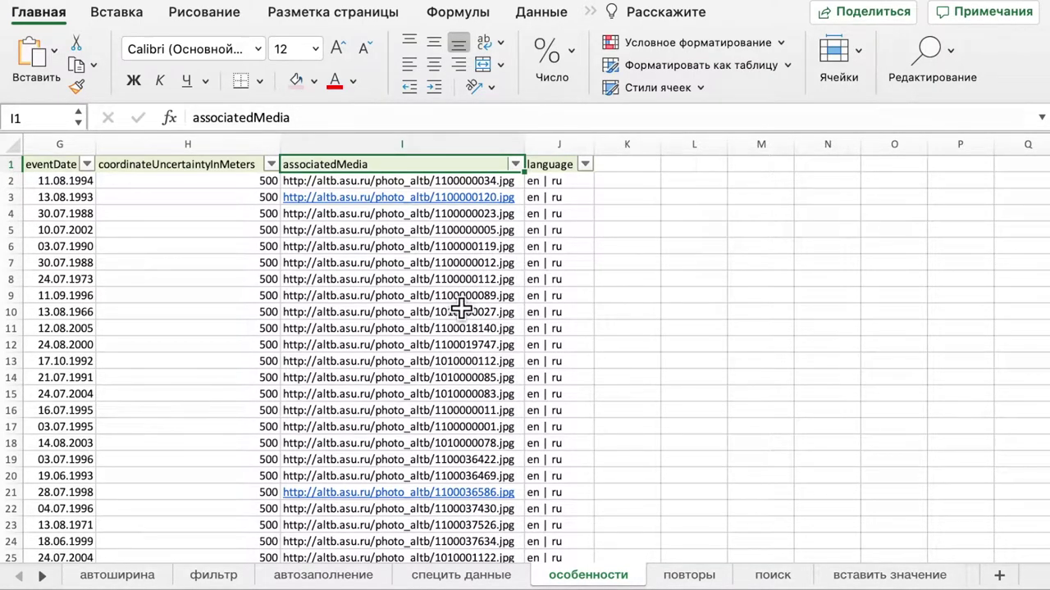
click(565, 169)
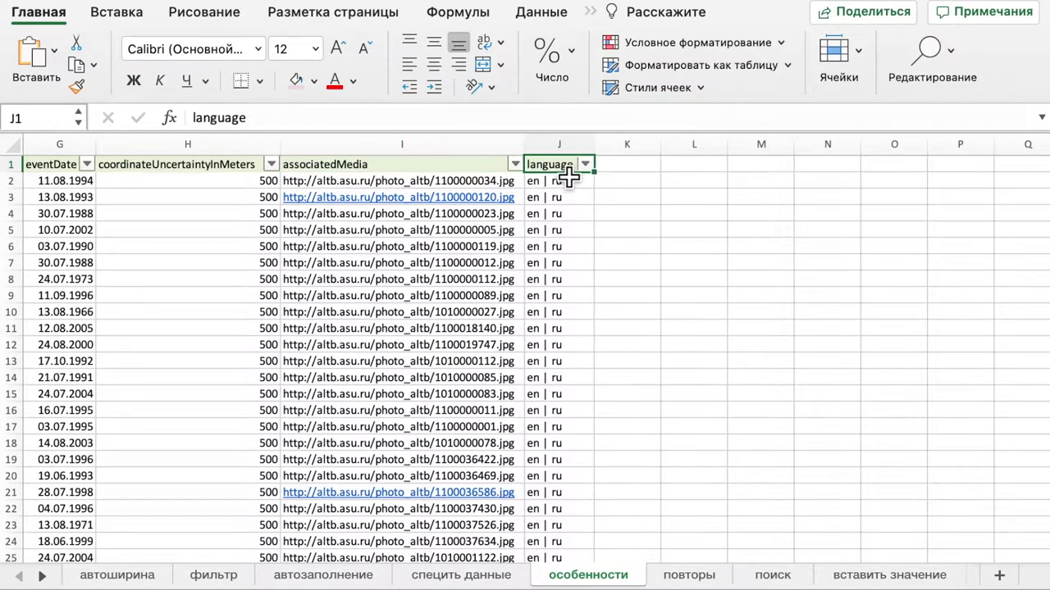
click(572, 270)
key(Left)
key(Left)
key(Left)
key(Left)
key(Left)
key(Left)
key(Left)
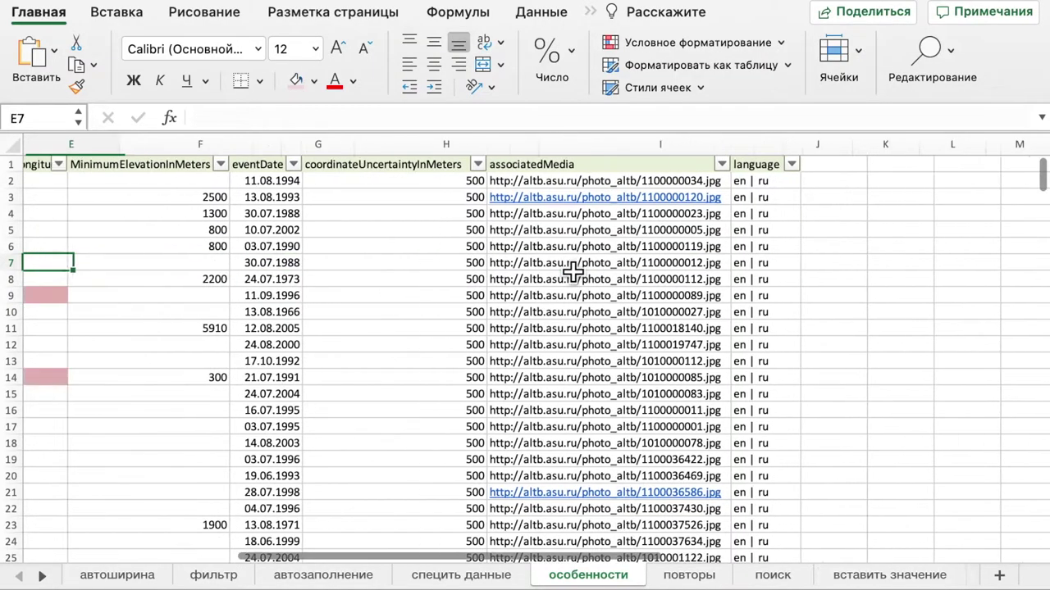
key(Left)
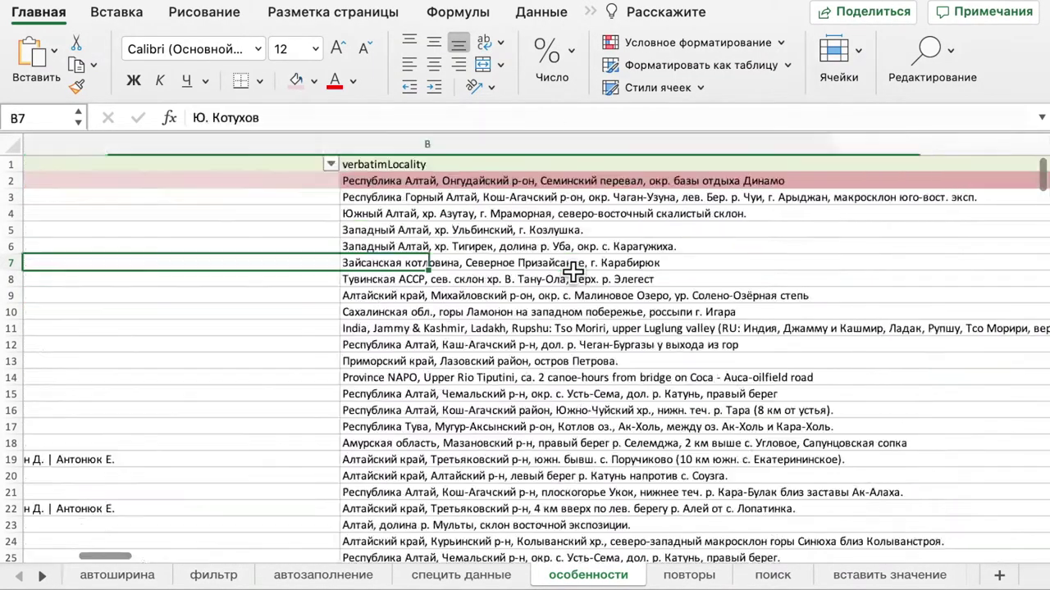
key(Right)
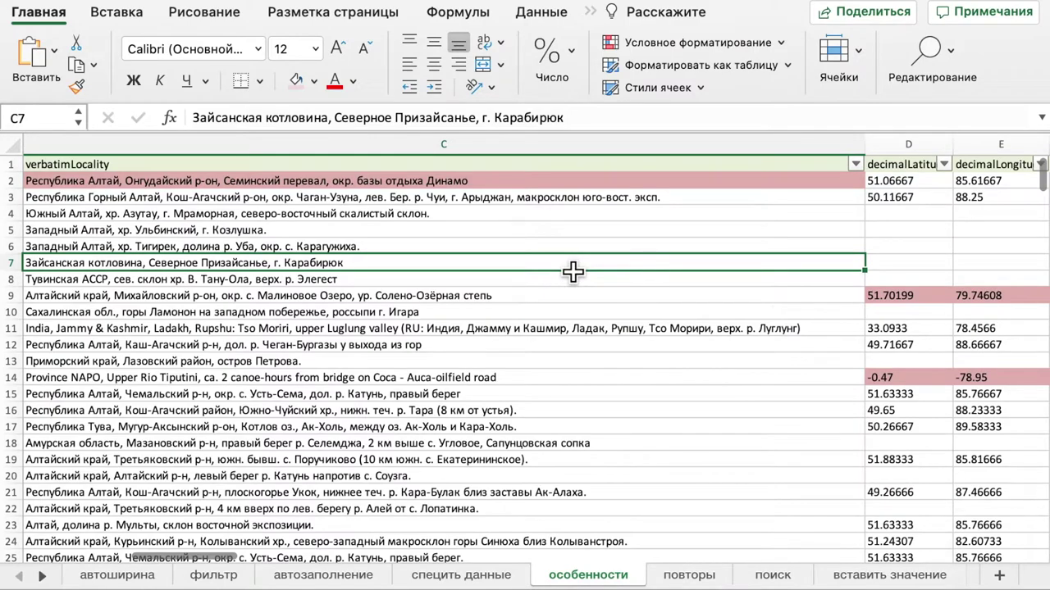
Step: On the повторы sheet, highlight duplicate values in the occurrenceID column using the classic conditional formatting rule with light red fill
click(679, 576)
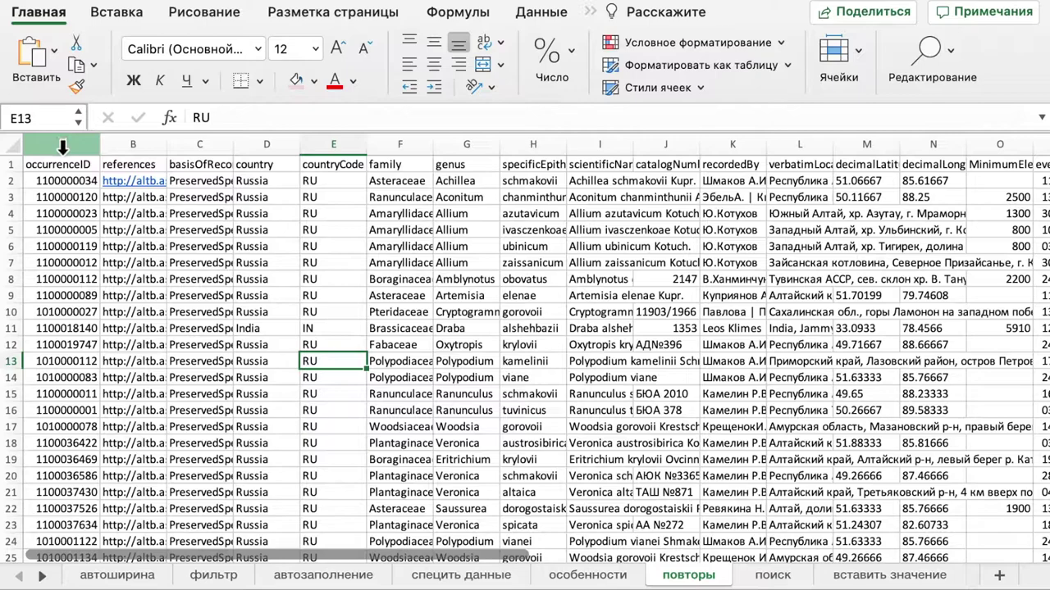
click(62, 146)
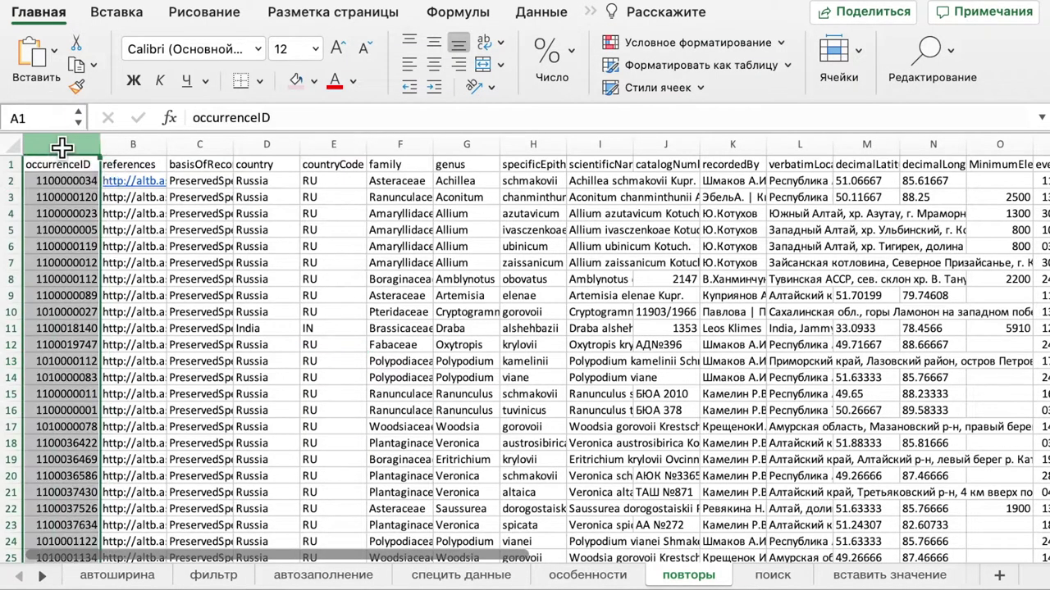
click(695, 44)
mouse_move(695, 68)
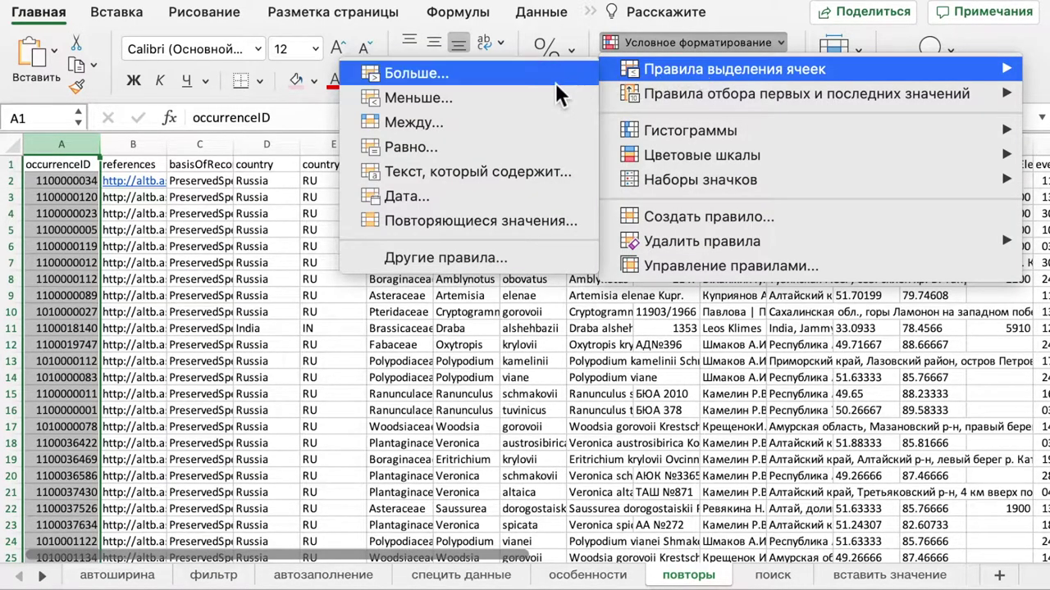
click(488, 218)
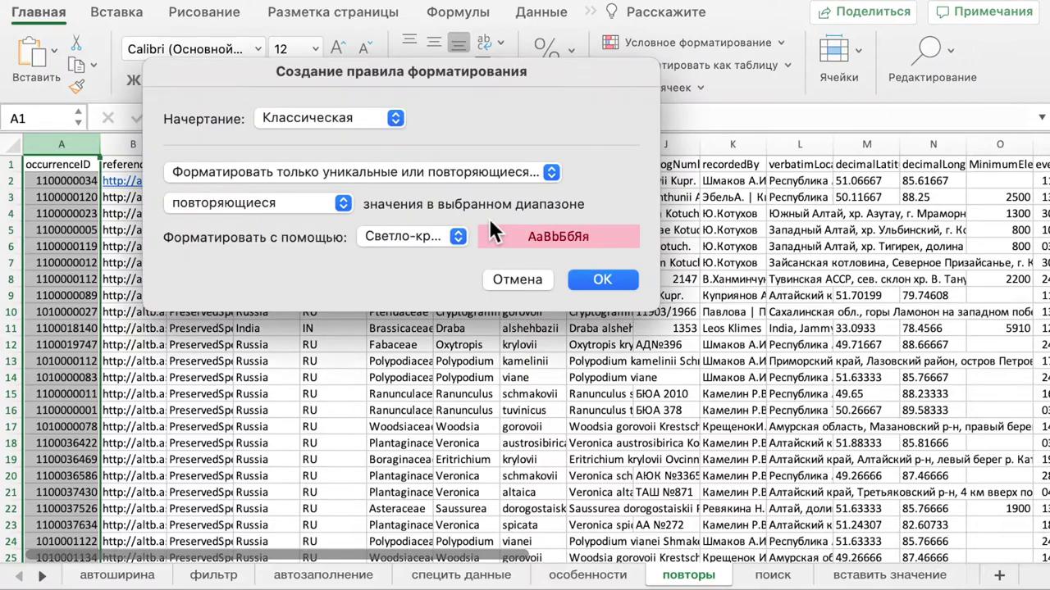
click(599, 280)
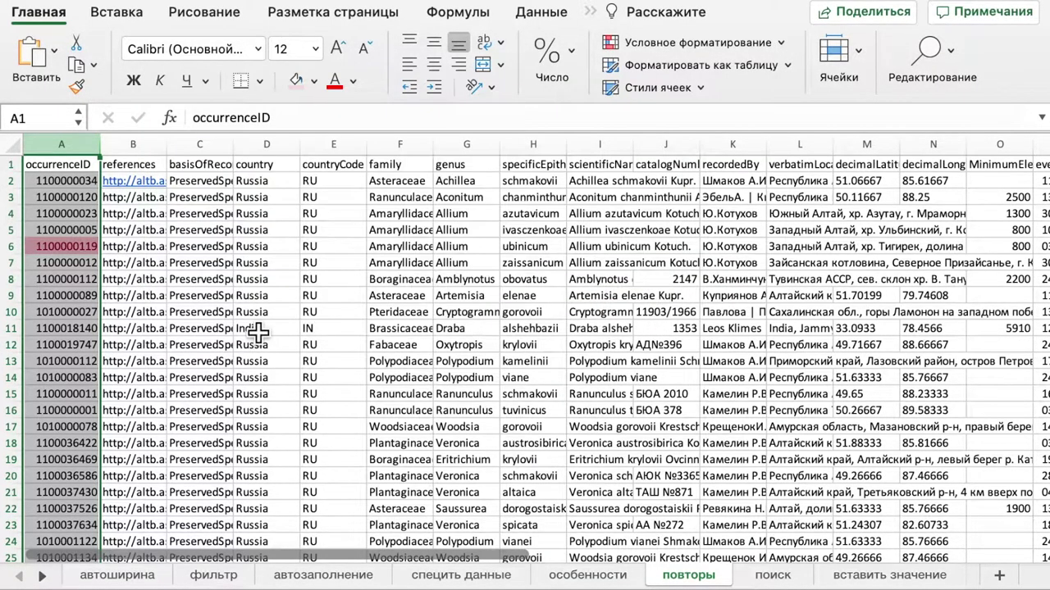
Step: Examine the occurrenceID column for highlighted duplicates down past row 180, and select the highlighted ID in A6
click(84, 351)
scroll(83, 351, down, 15)
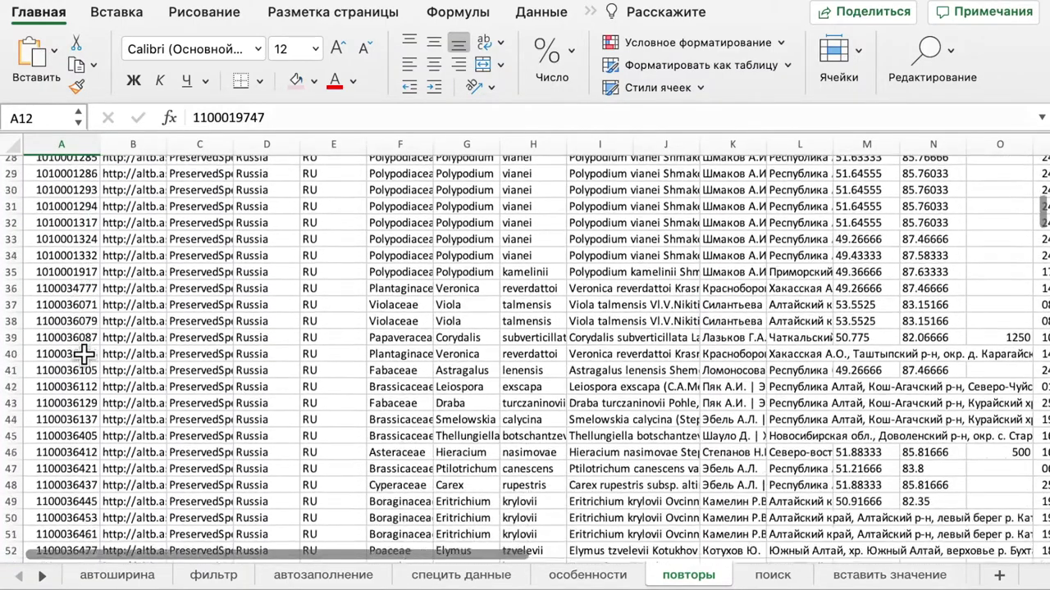
scroll(84, 351, down, 3)
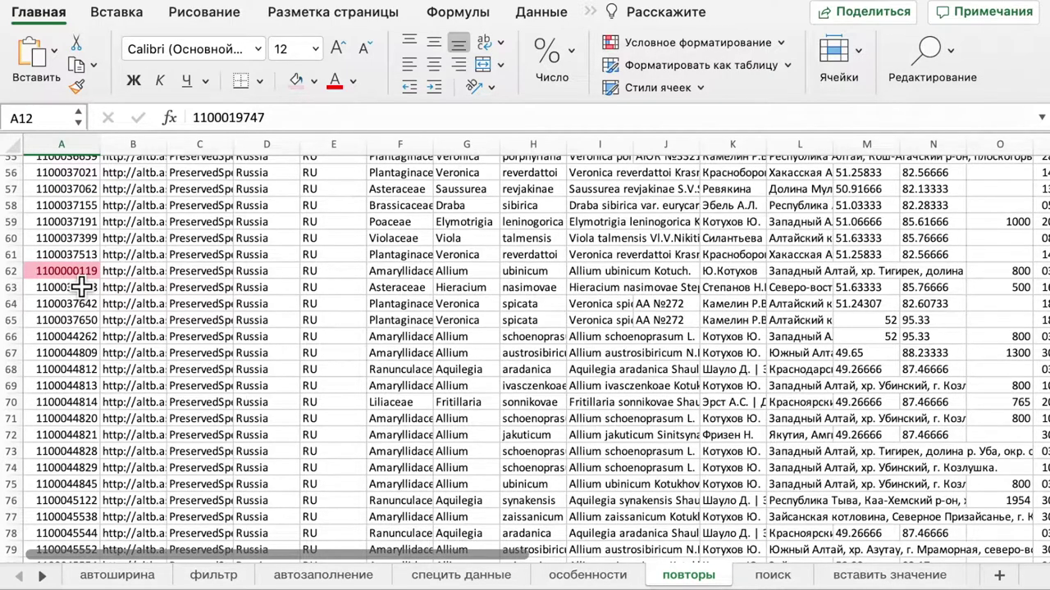
scroll(82, 286, down, 1)
scroll(82, 286, down, 12)
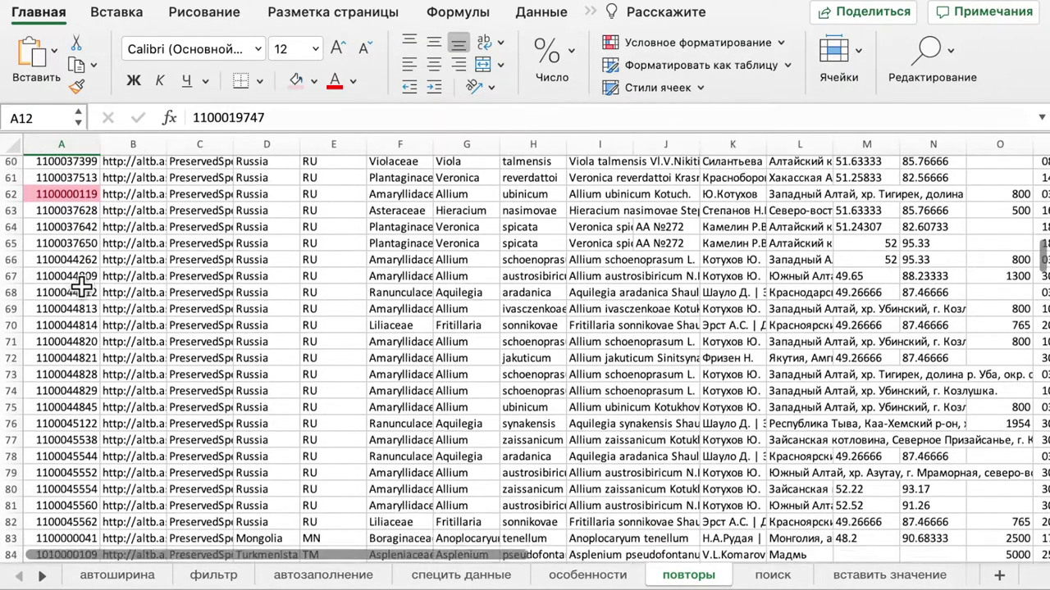
scroll(82, 286, down, 5)
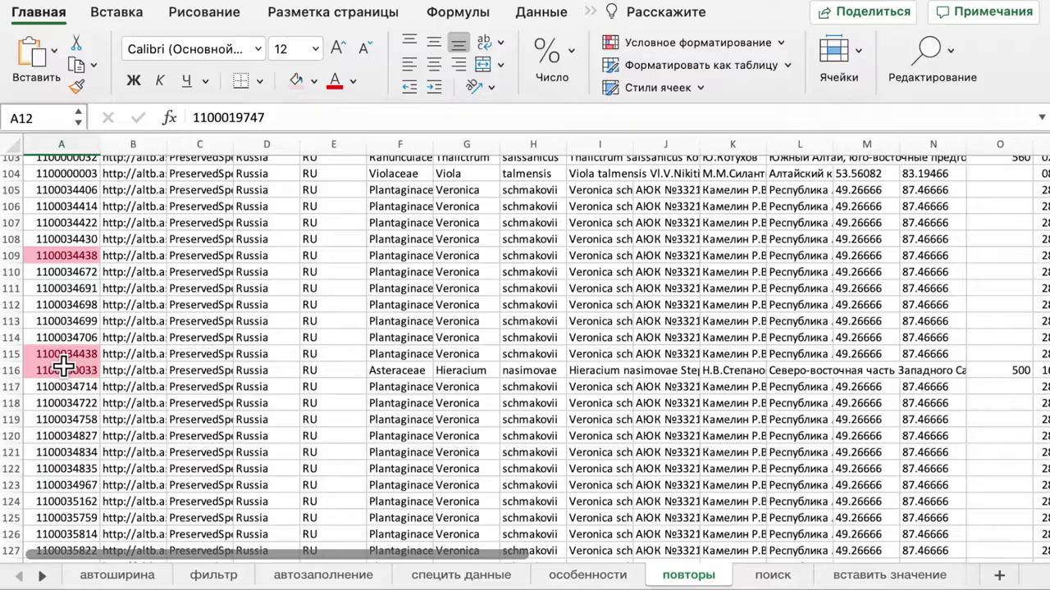
scroll(64, 366, down, 15)
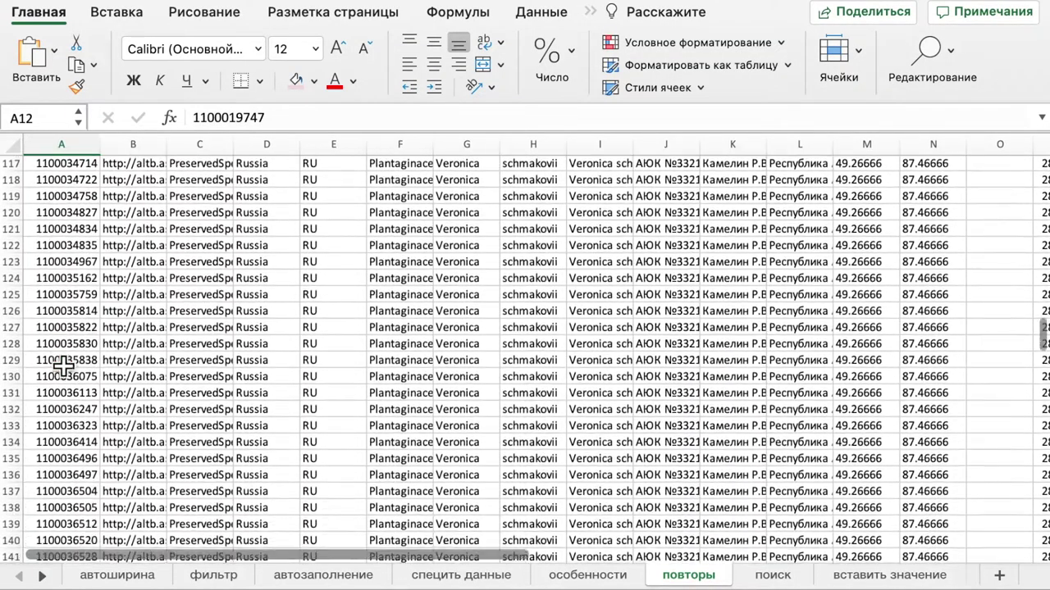
scroll(64, 367, down, 10)
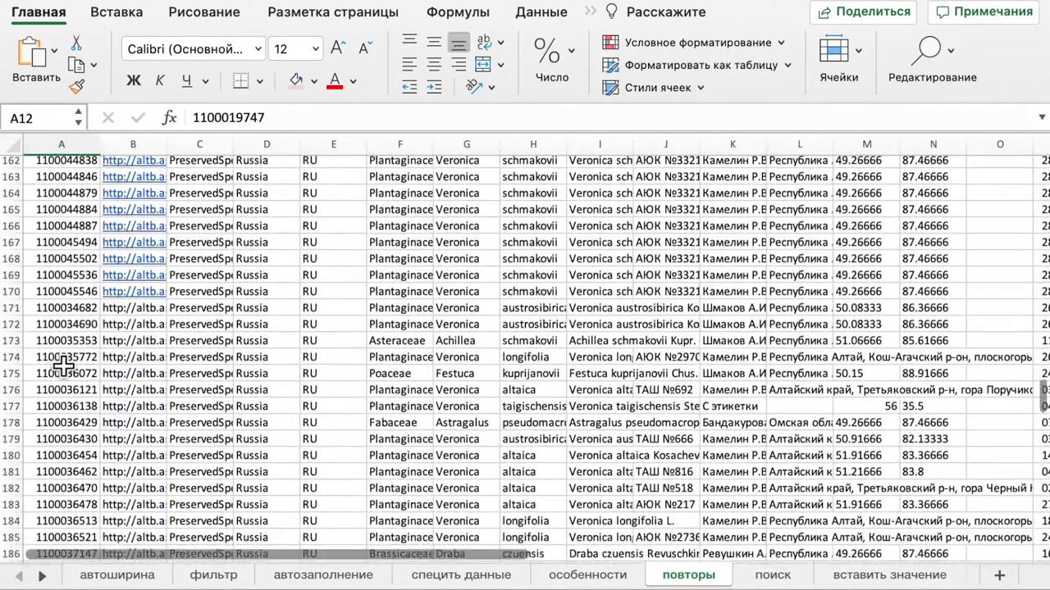
scroll(64, 366, up, 20)
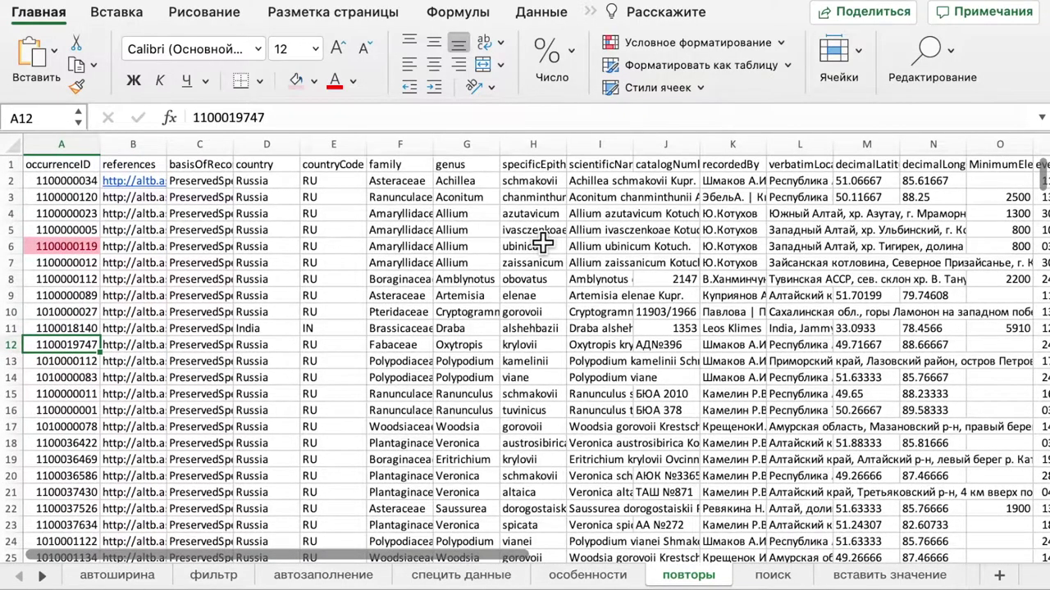
click(92, 251)
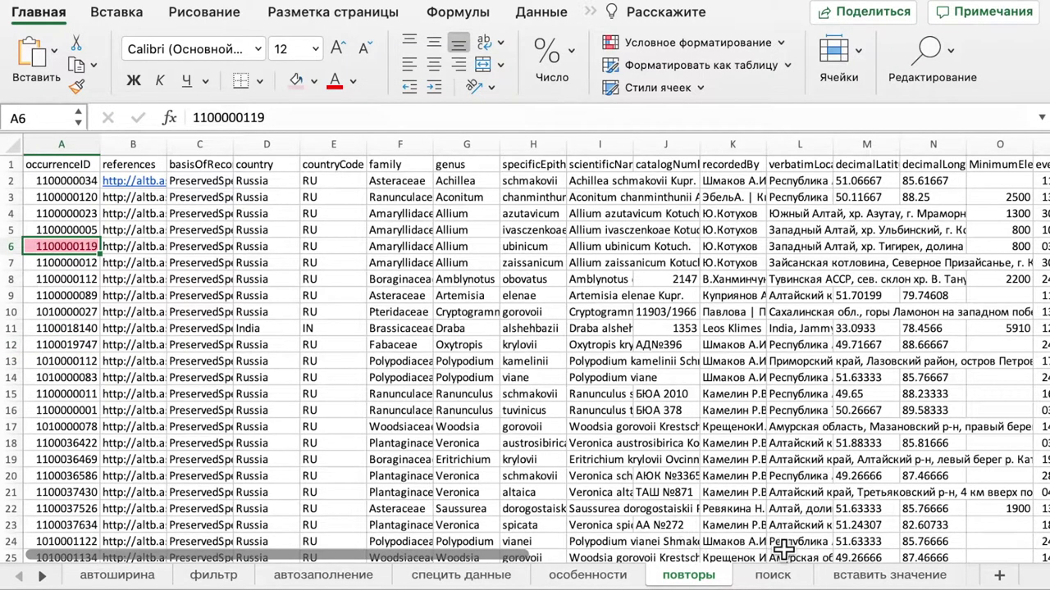
click(773, 575)
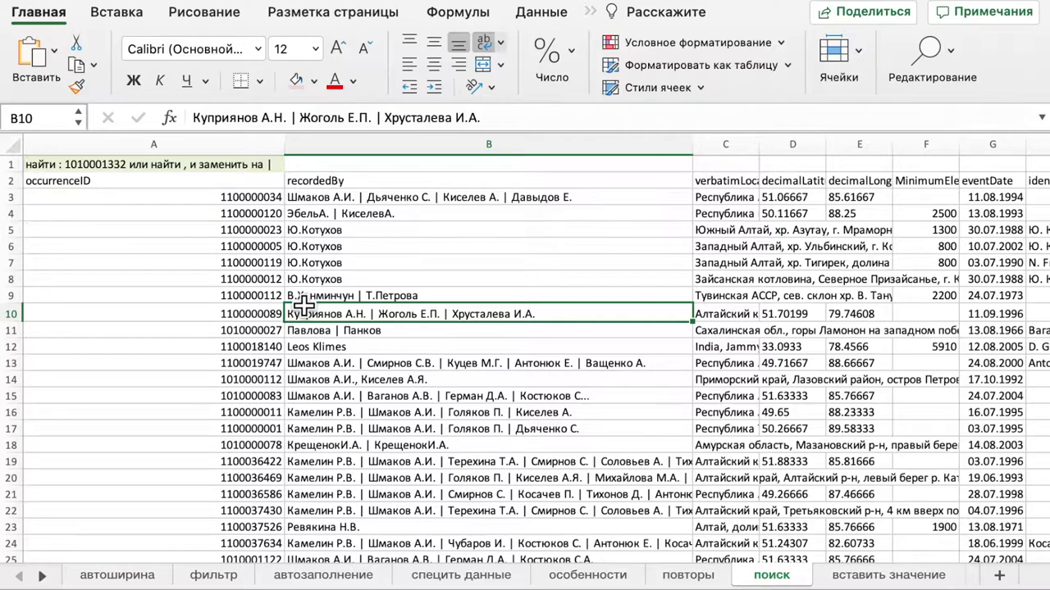
click(99, 170)
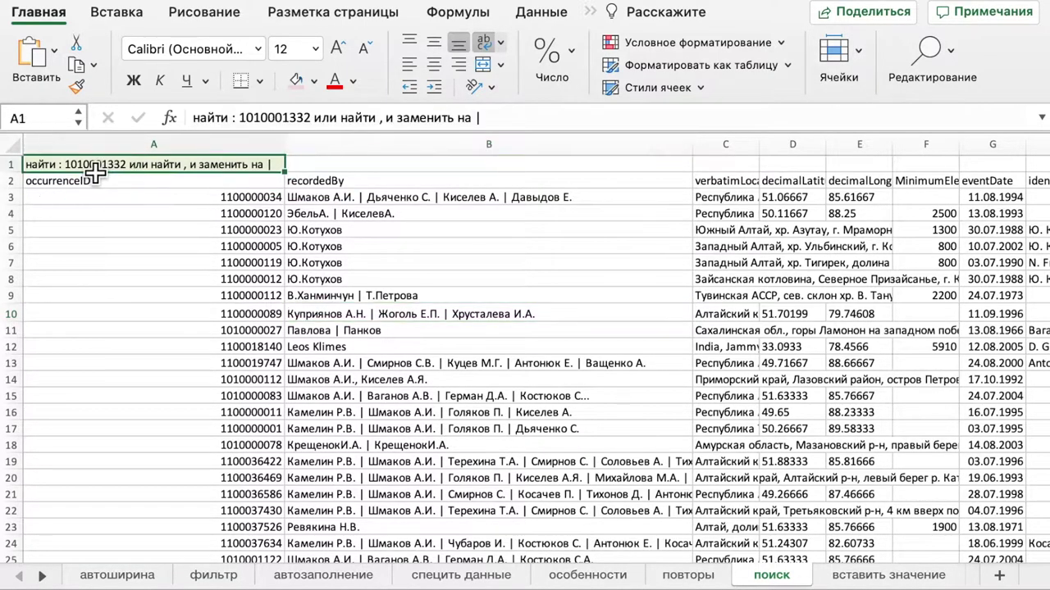
double_click(274, 118)
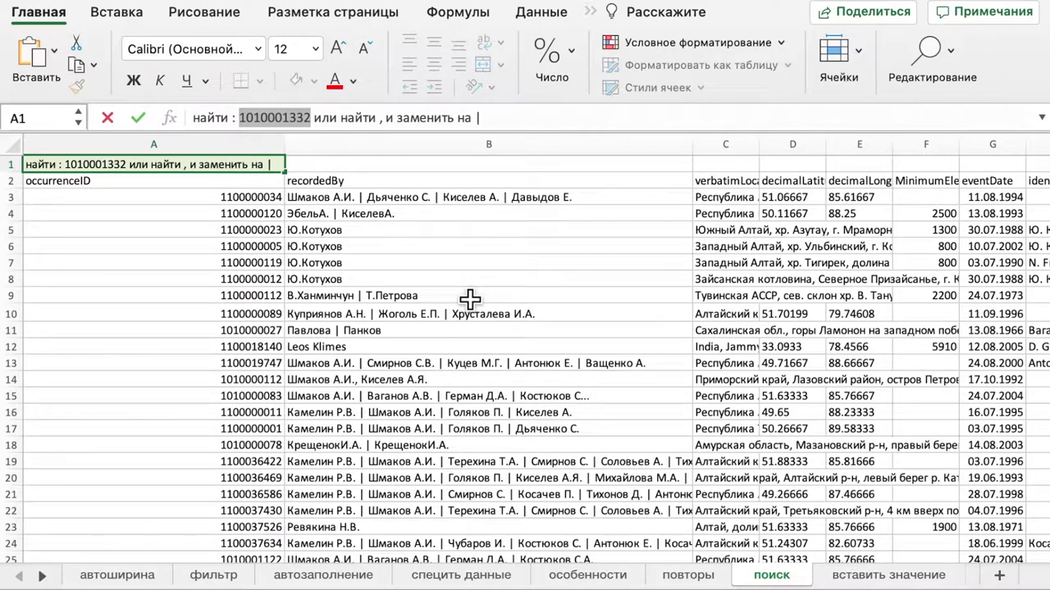
click(264, 300)
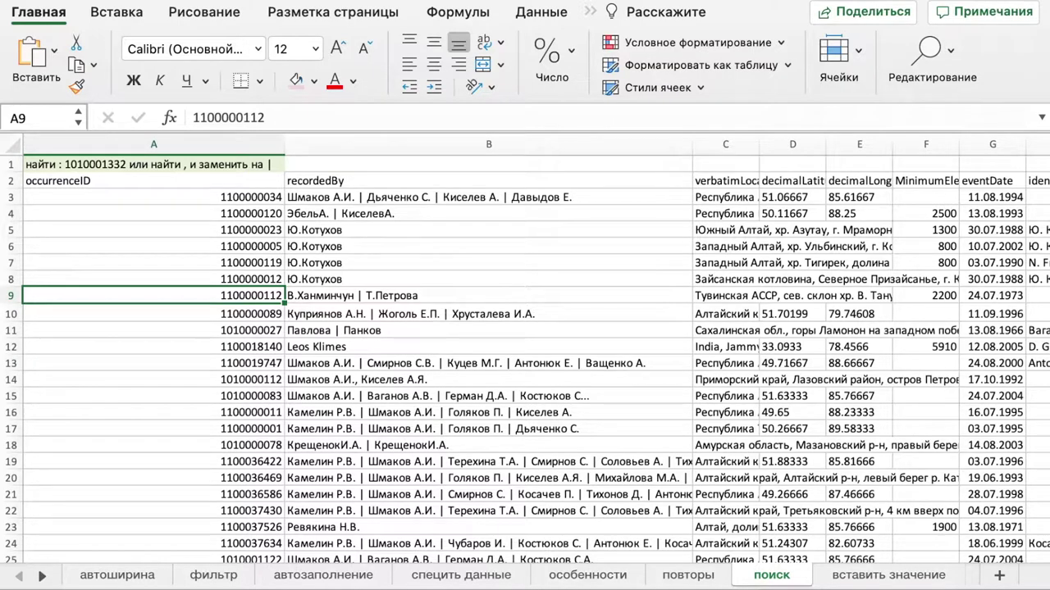
key(super+g)
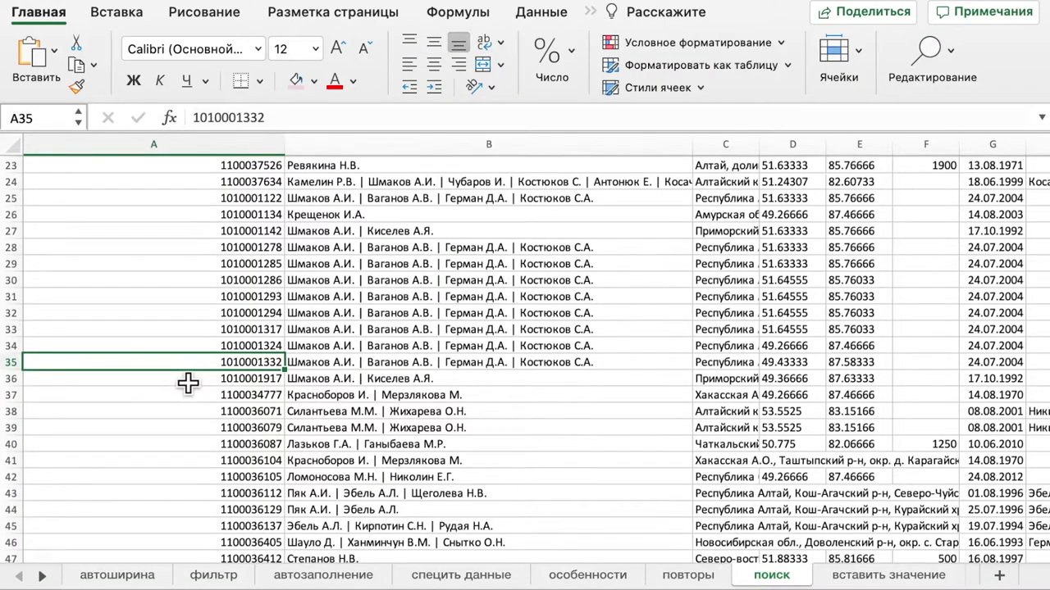
Step: Read the comma-to-| replacement task in A1 and examine the separators between names in the recordedBy column
scroll(188, 383, up, 10)
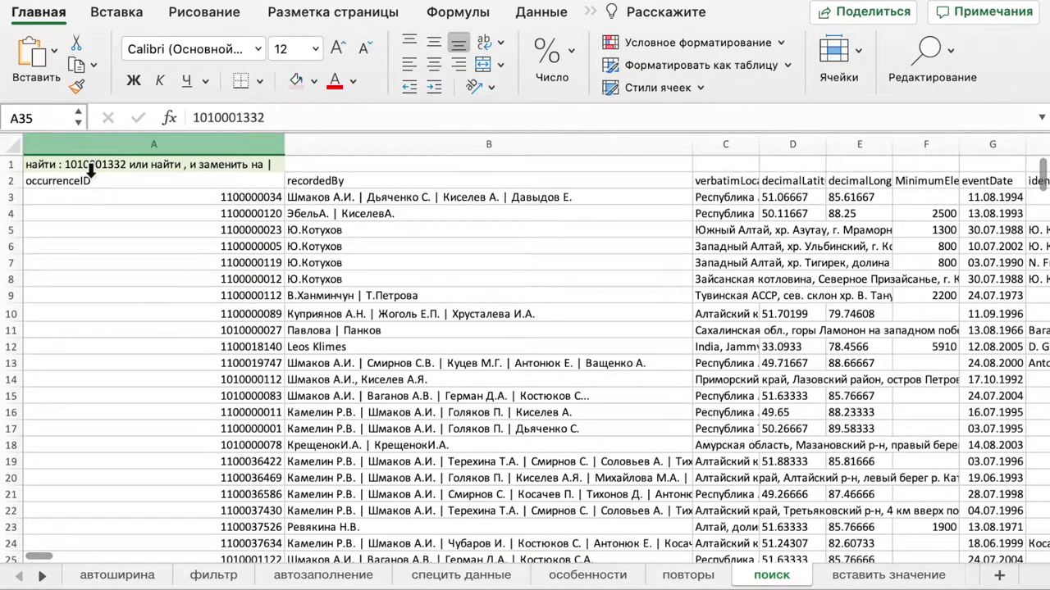
click(87, 167)
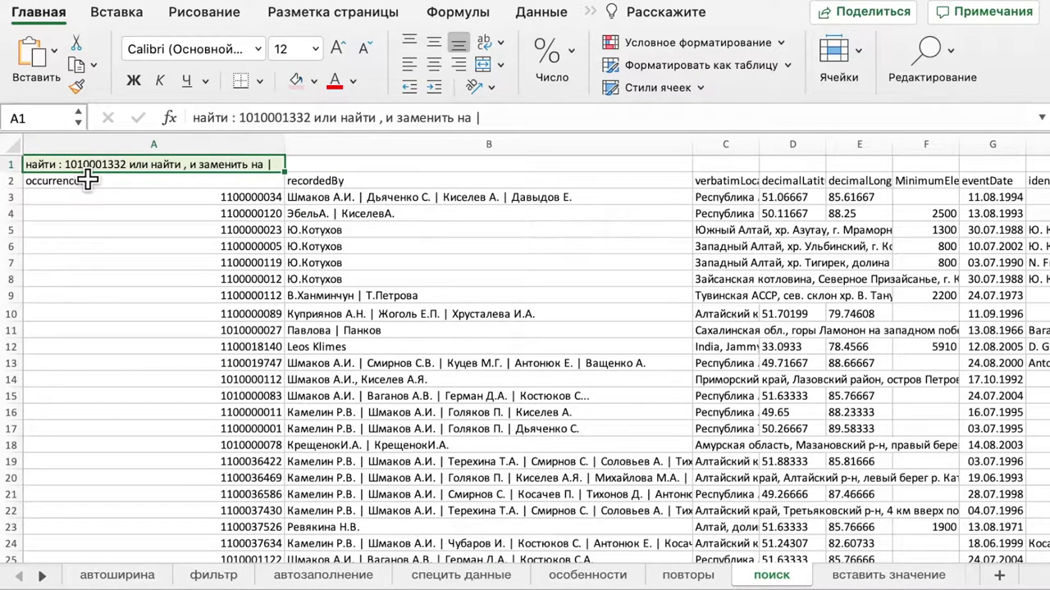
click(381, 119)
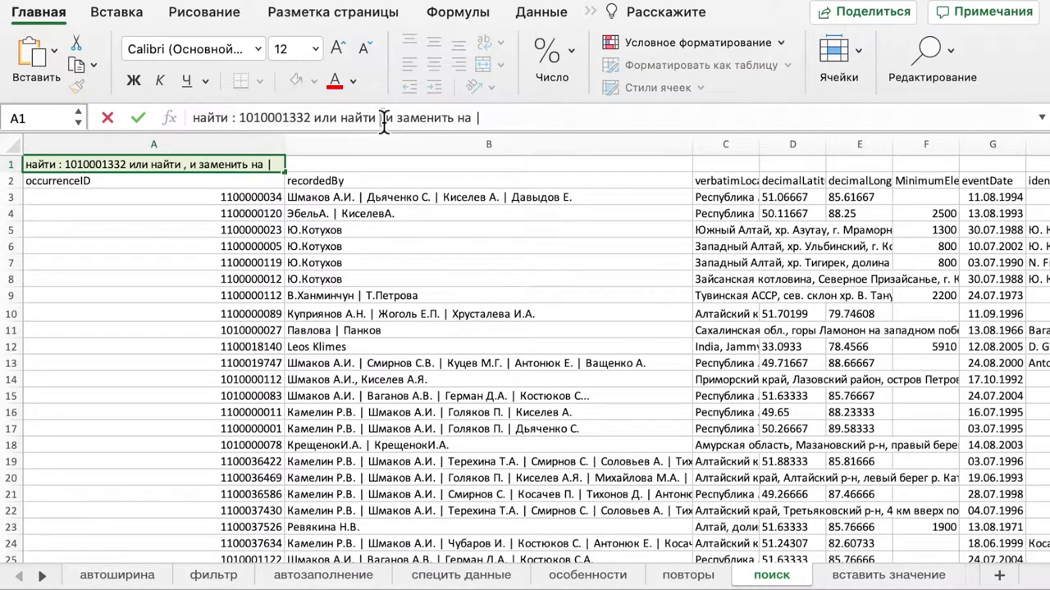
click(511, 233)
scroll(515, 237, down, 2)
scroll(514, 237, right, 2)
scroll(515, 237, left, 2)
scroll(514, 237, down, 6)
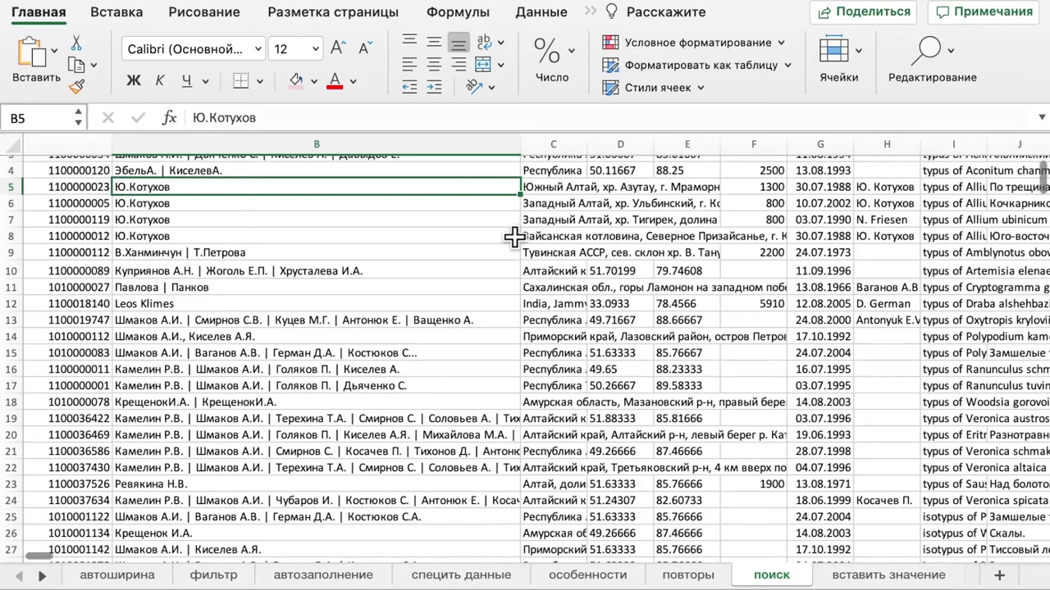
scroll(377, 299, down, 2)
scroll(378, 299, left, 1)
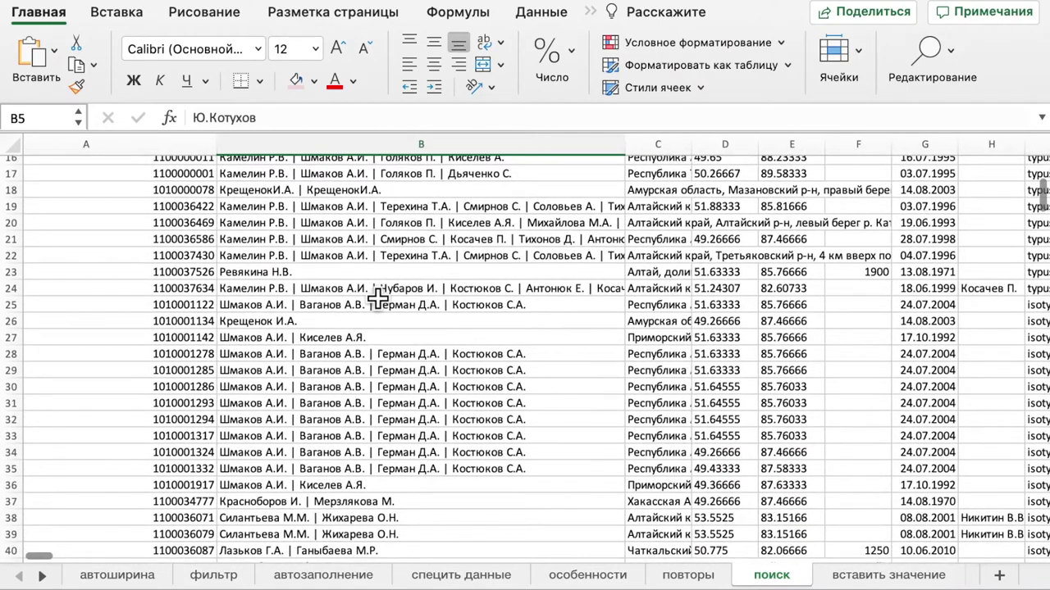
scroll(377, 299, up, 8)
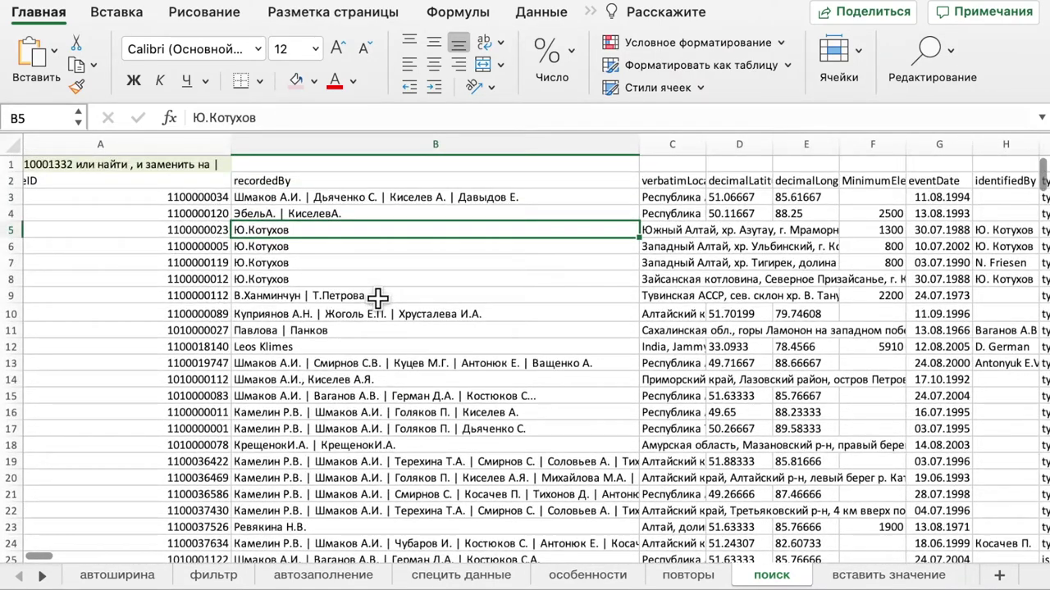
click(296, 384)
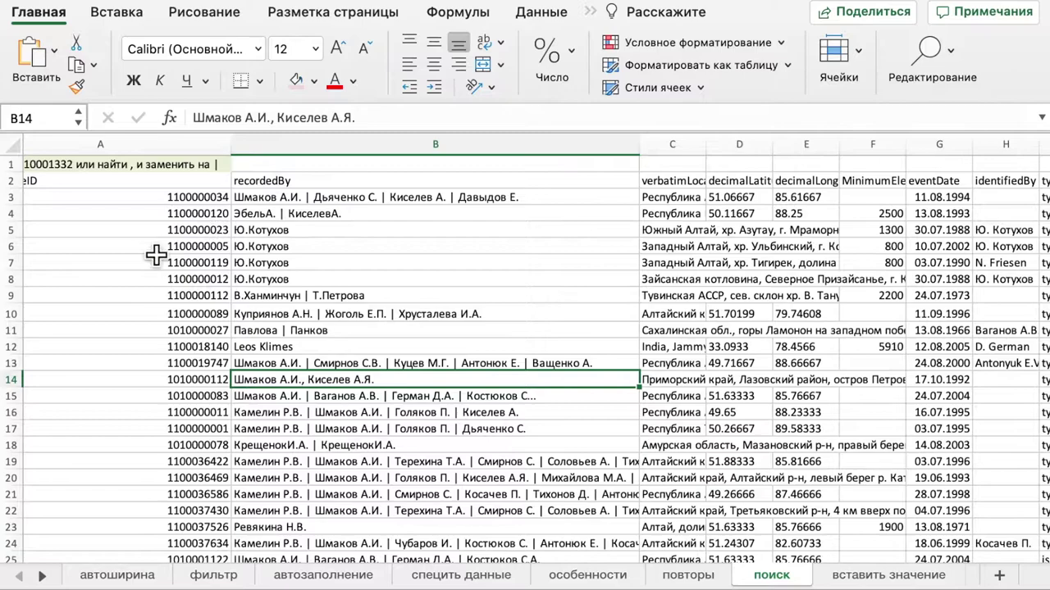
key(super+a)
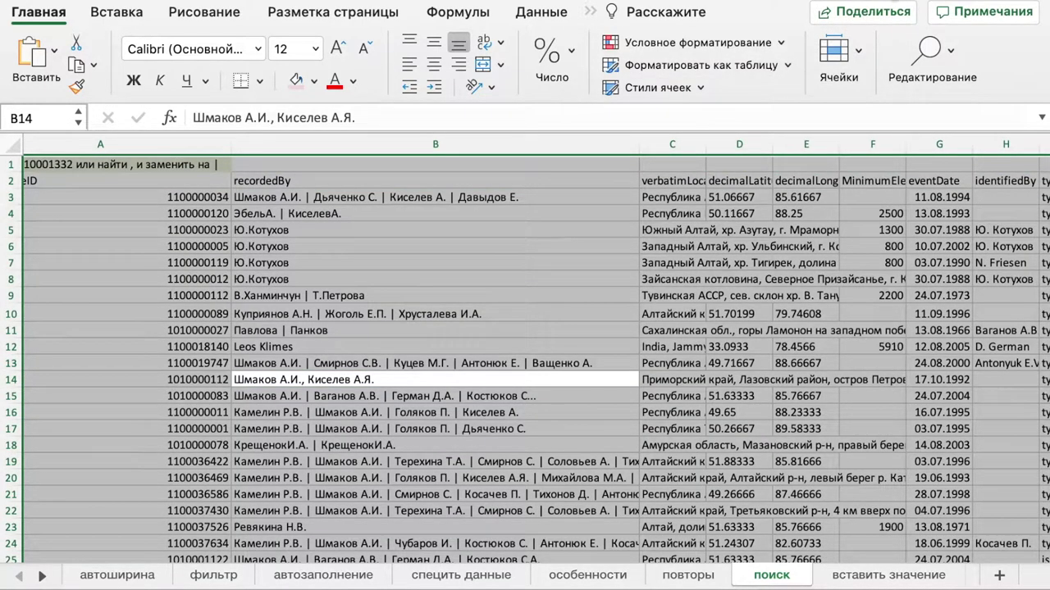
key(Tab)
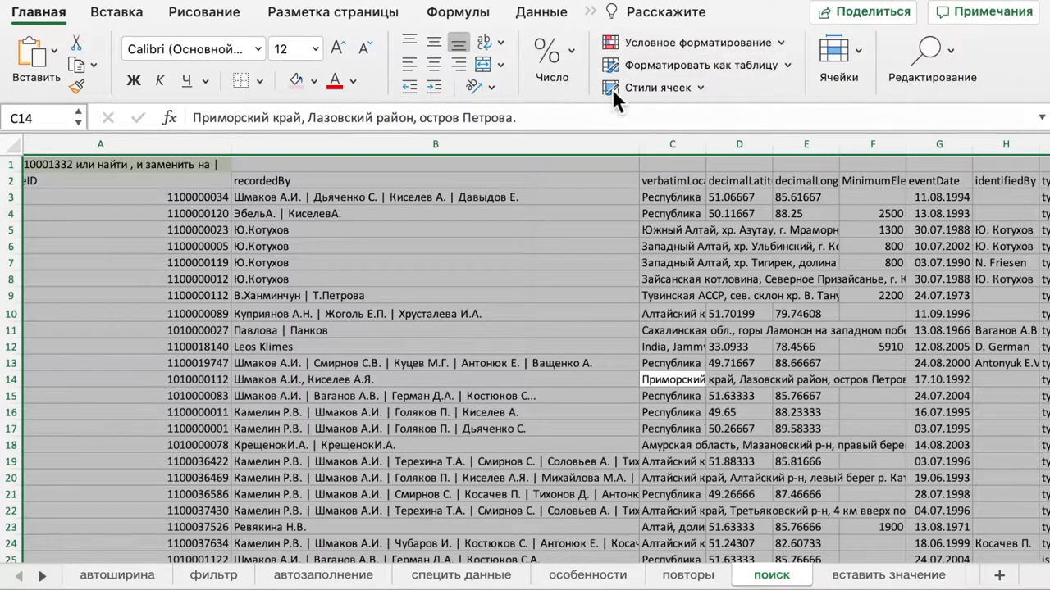
click(466, 214)
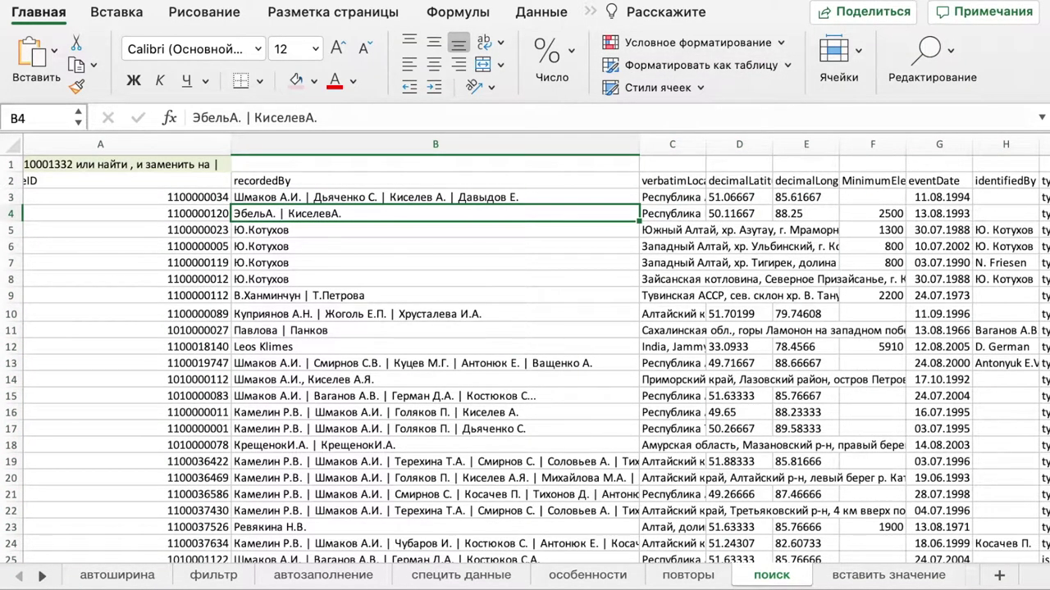
click(671, 213)
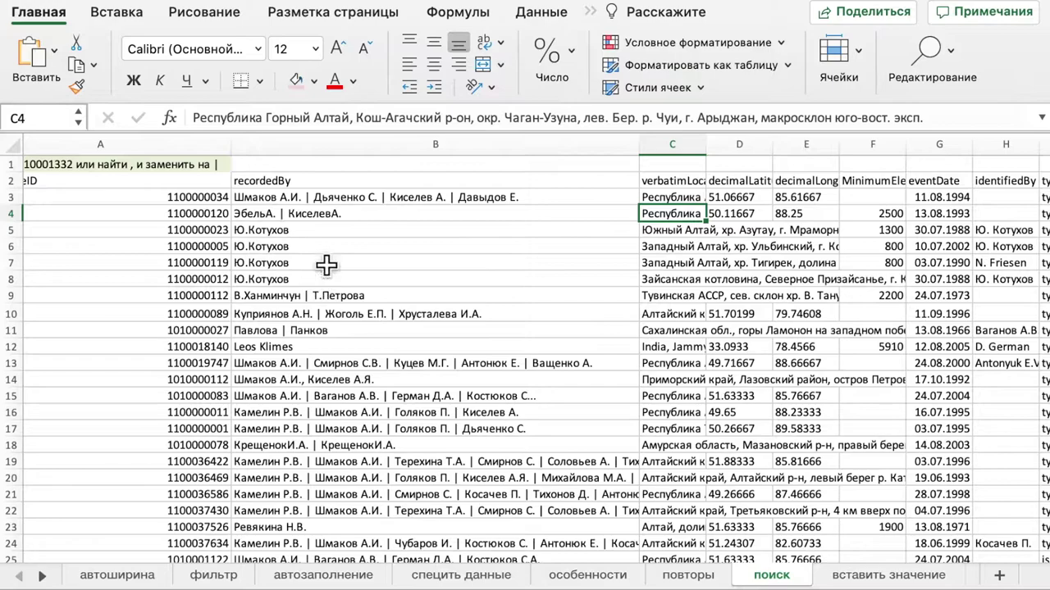
Step: Select the recordedBy column and set up a replacement of commas with | preceded by a space
click(368, 150)
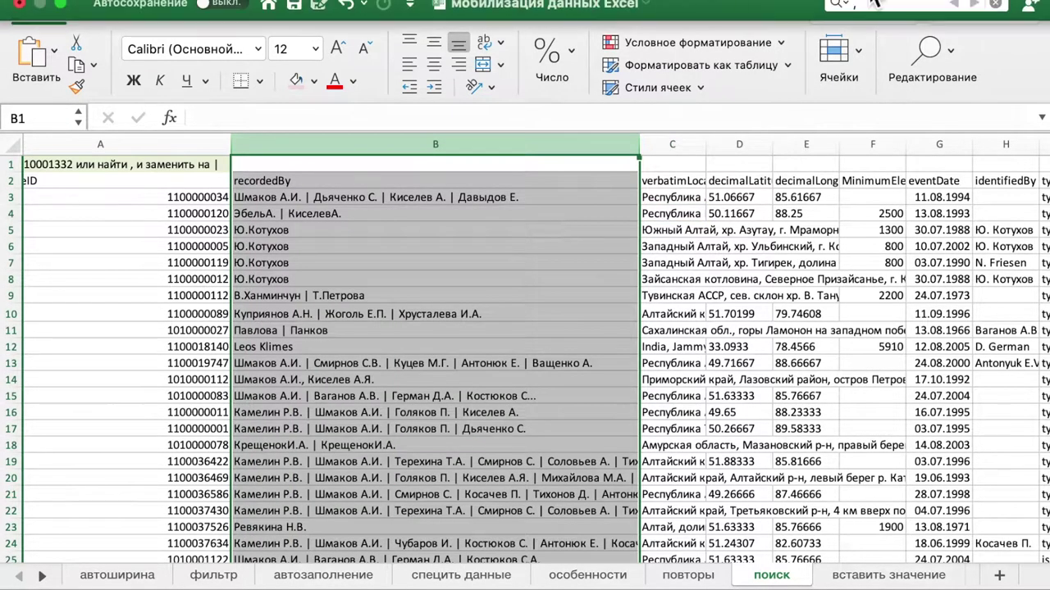
click(882, 10)
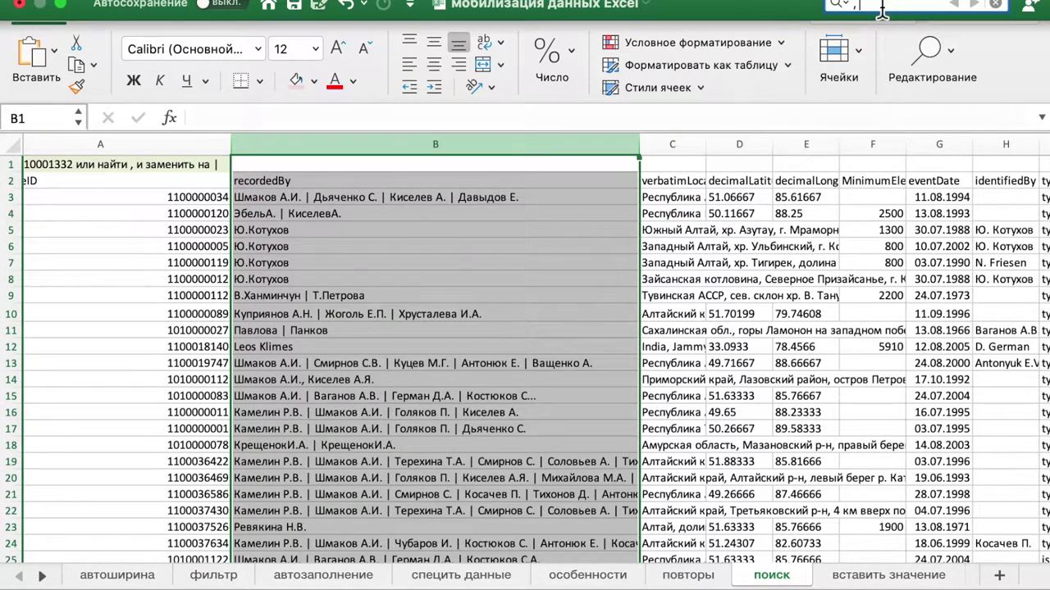
click(845, 5)
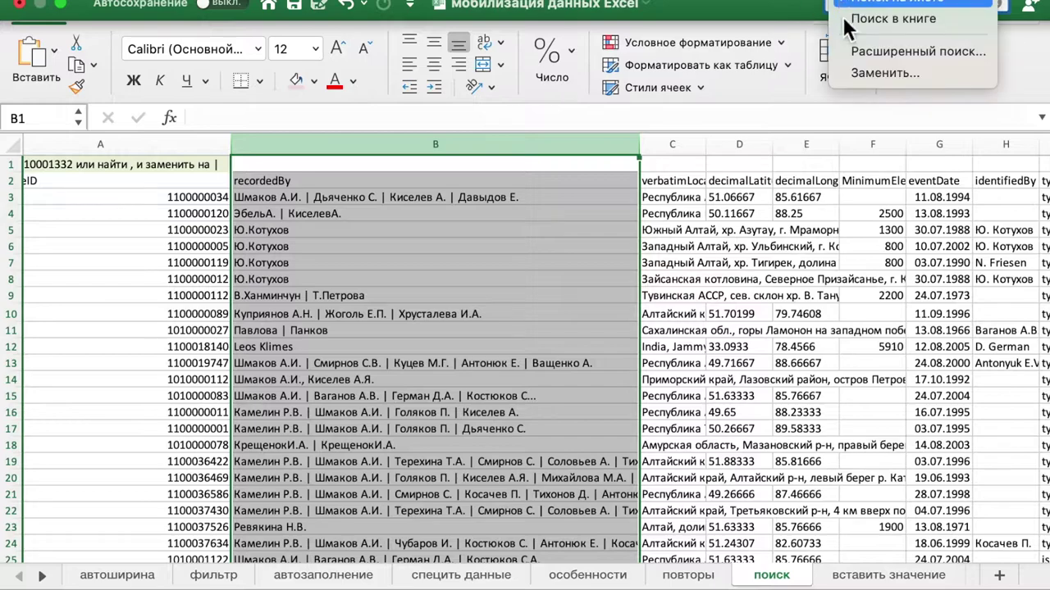
click(861, 76)
click(348, 134)
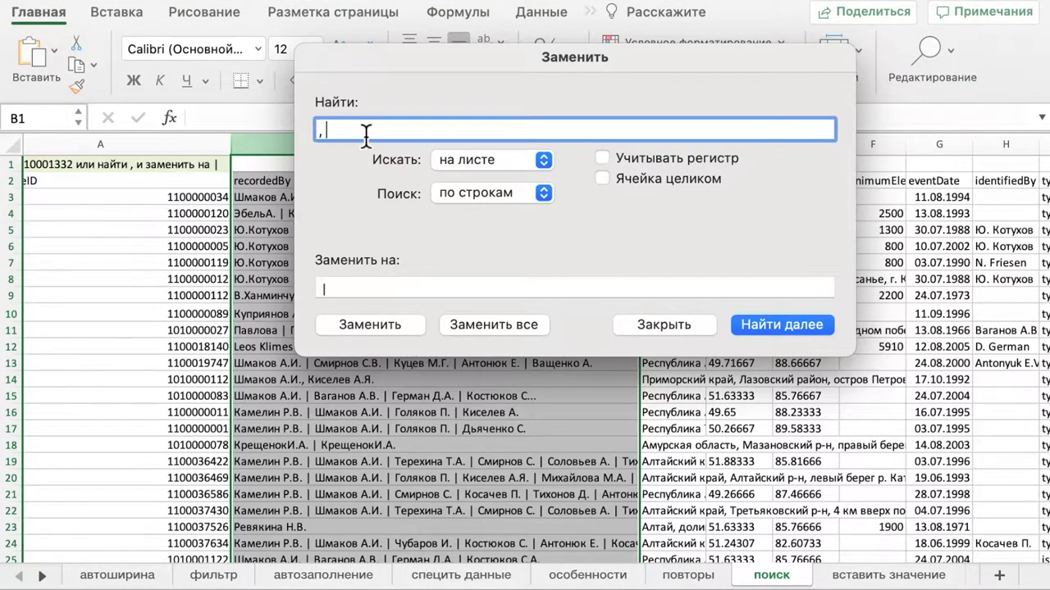
click(375, 288)
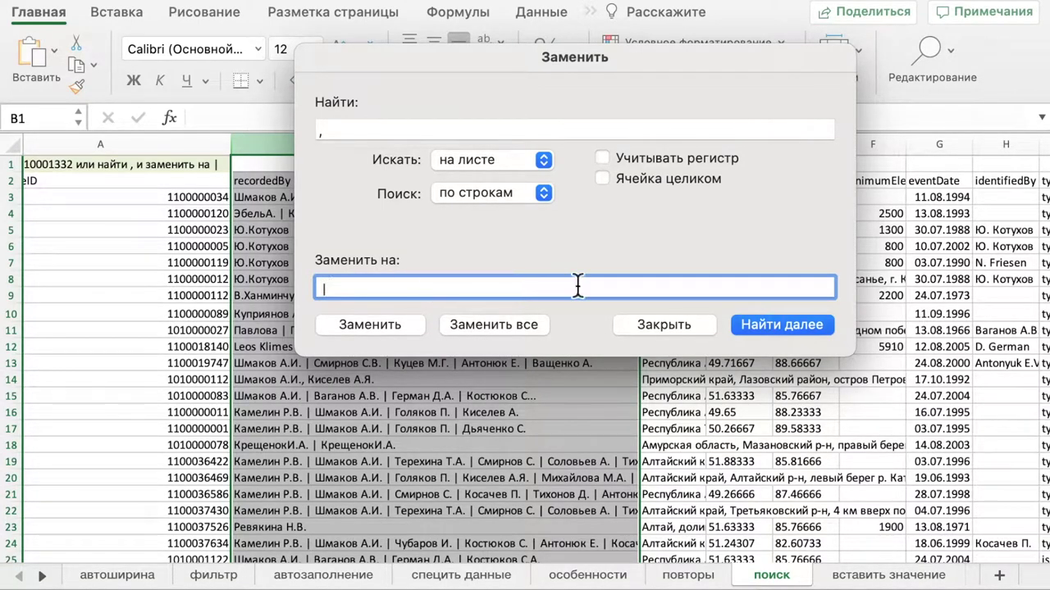
Step: Find the comma in the recordedBy column and replace it with |, check for further commas, and close the replacement
click(757, 324)
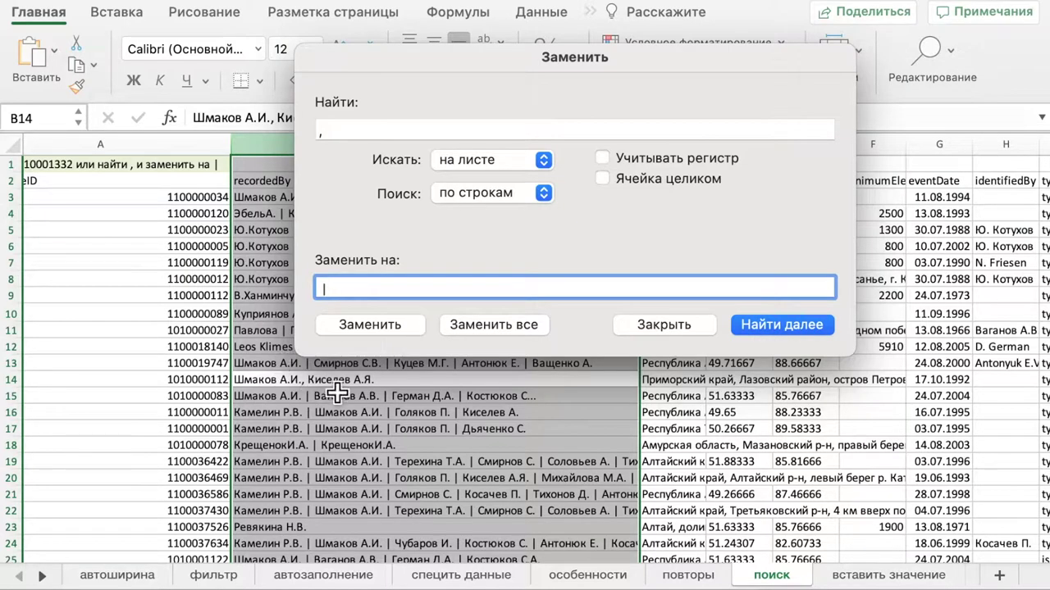
click(401, 324)
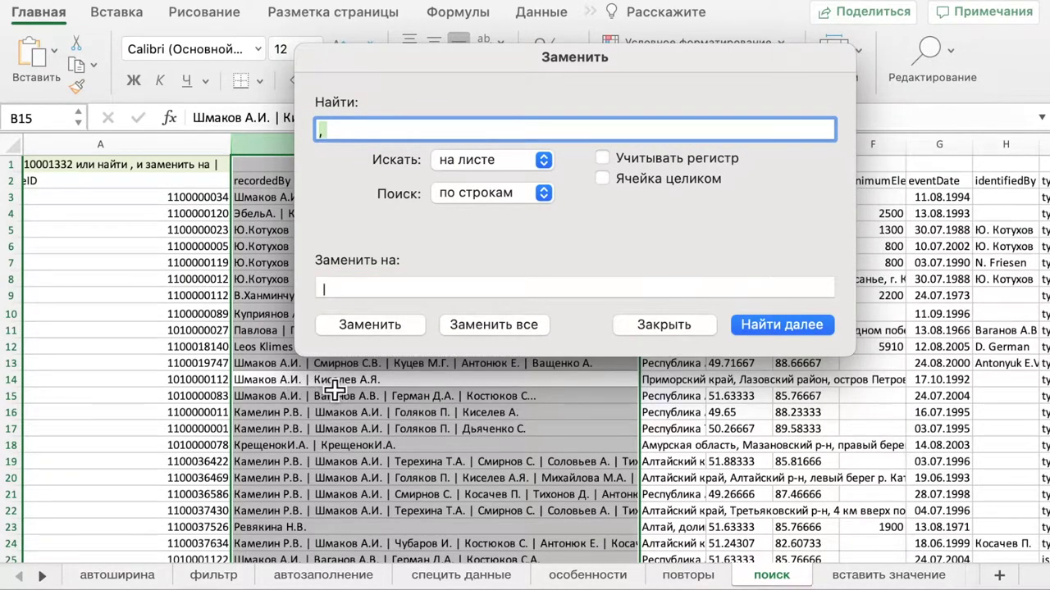
click(783, 323)
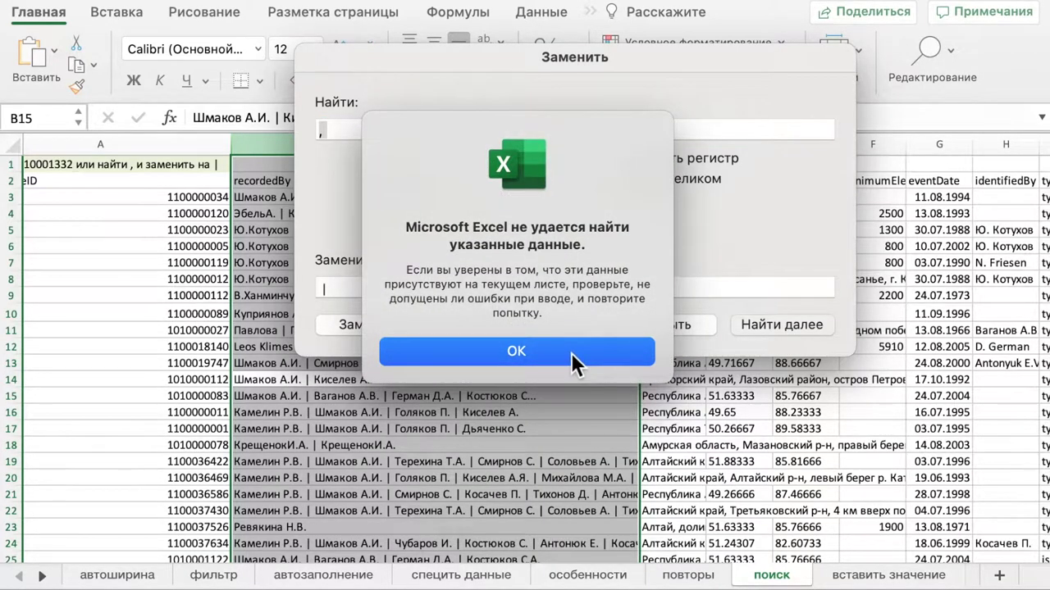
click(571, 353)
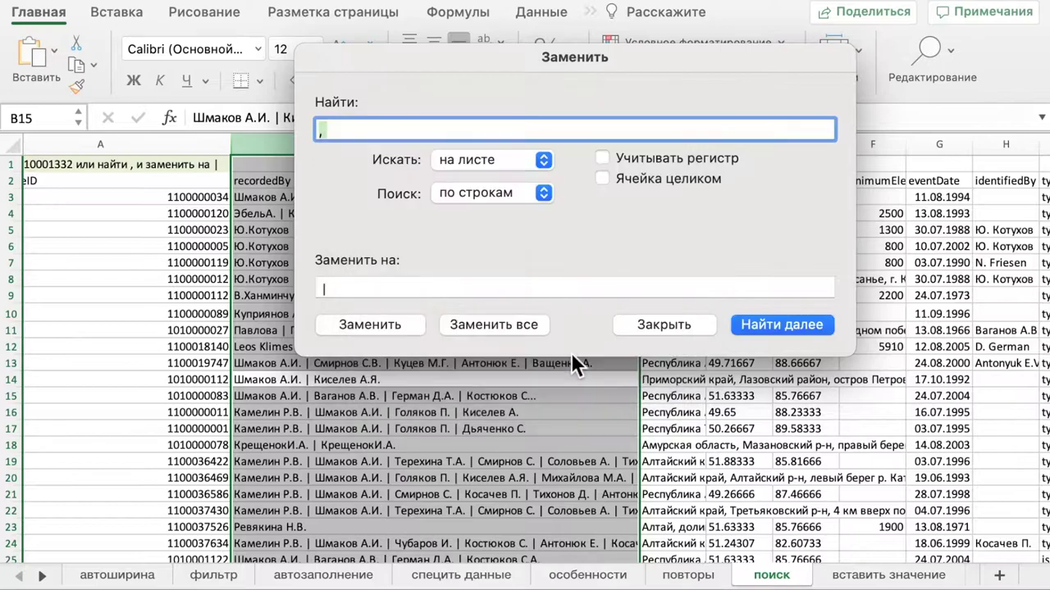
click(664, 326)
click(437, 337)
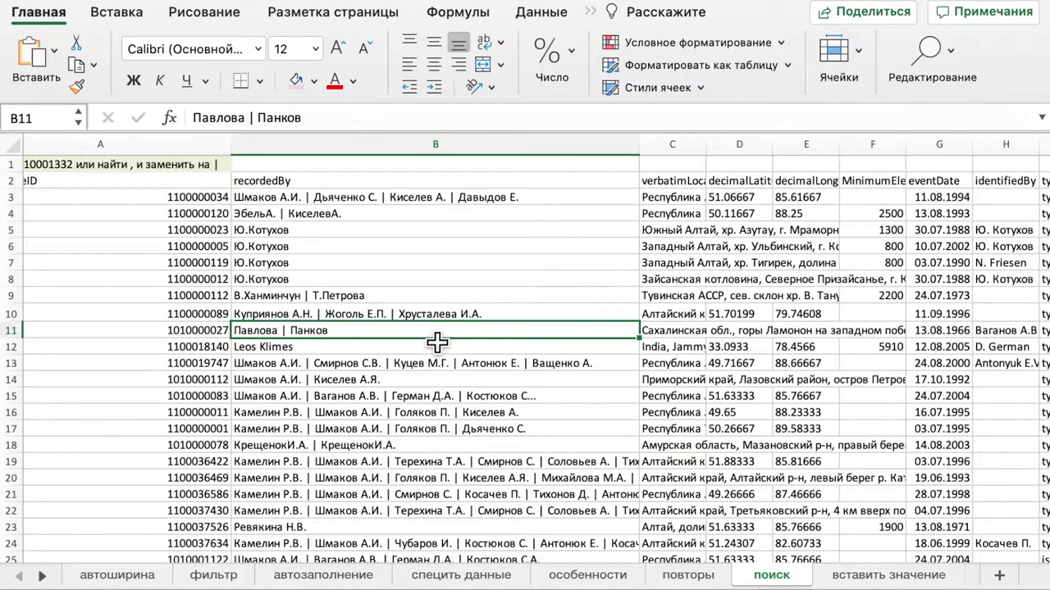
Step: On the вставить значение sheet, check the number format of A2 and copy the dates in A2:A17 to B2:B17
click(851, 577)
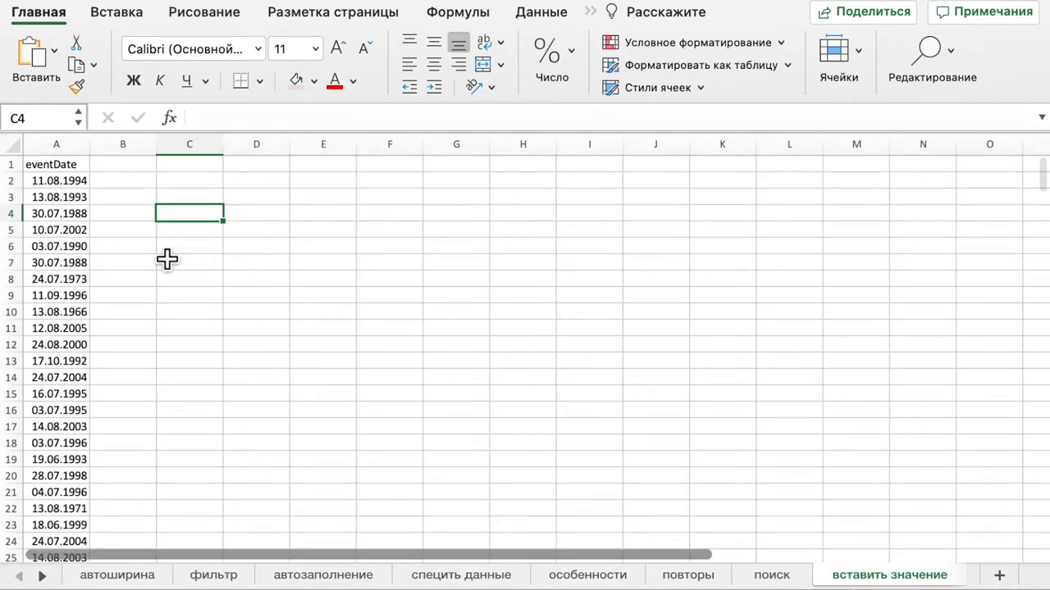
click(72, 186)
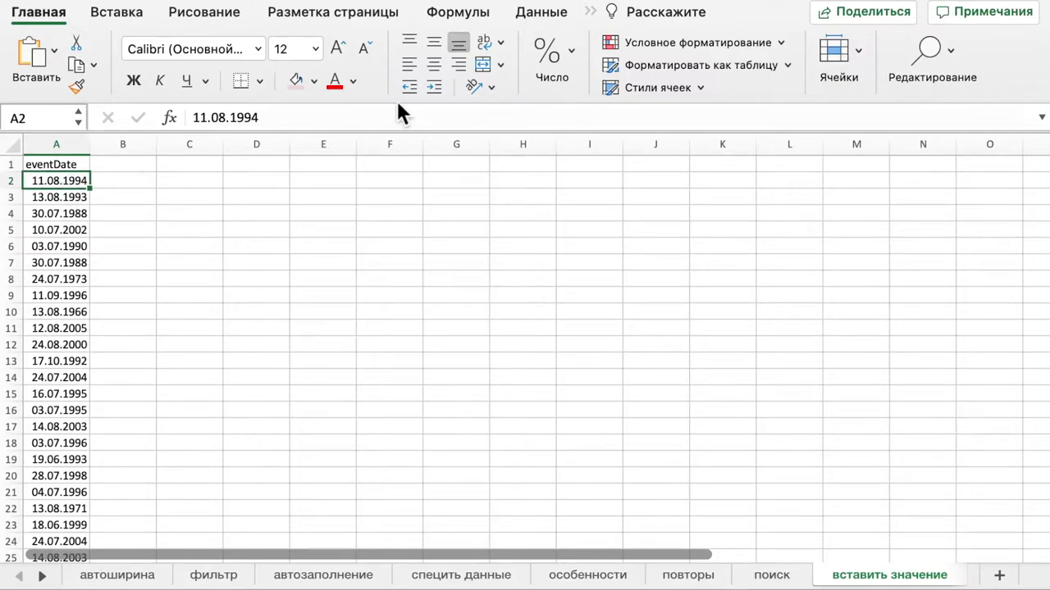
click(570, 50)
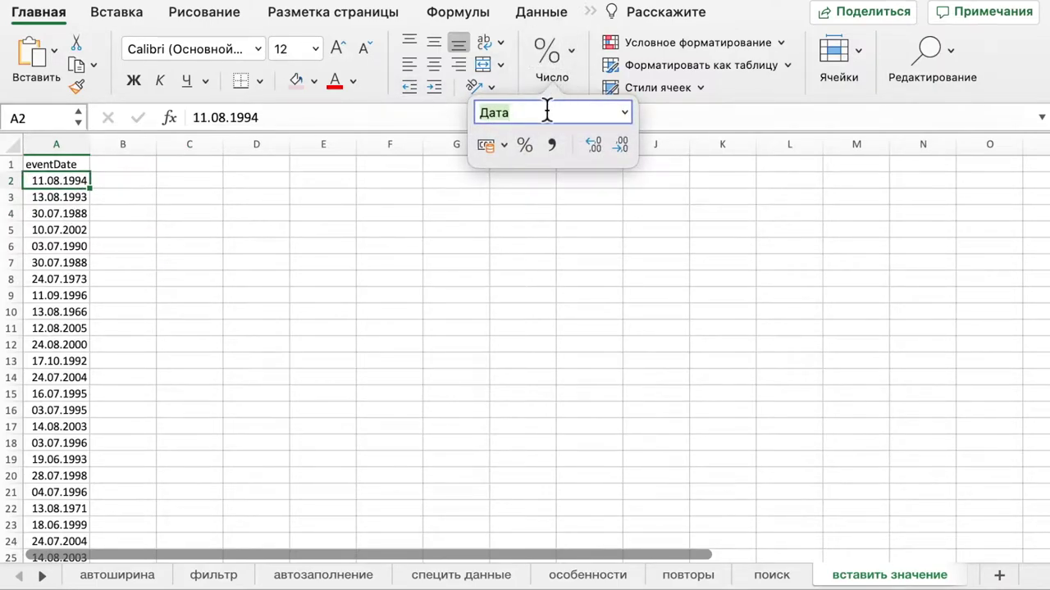
shift+click(66, 425)
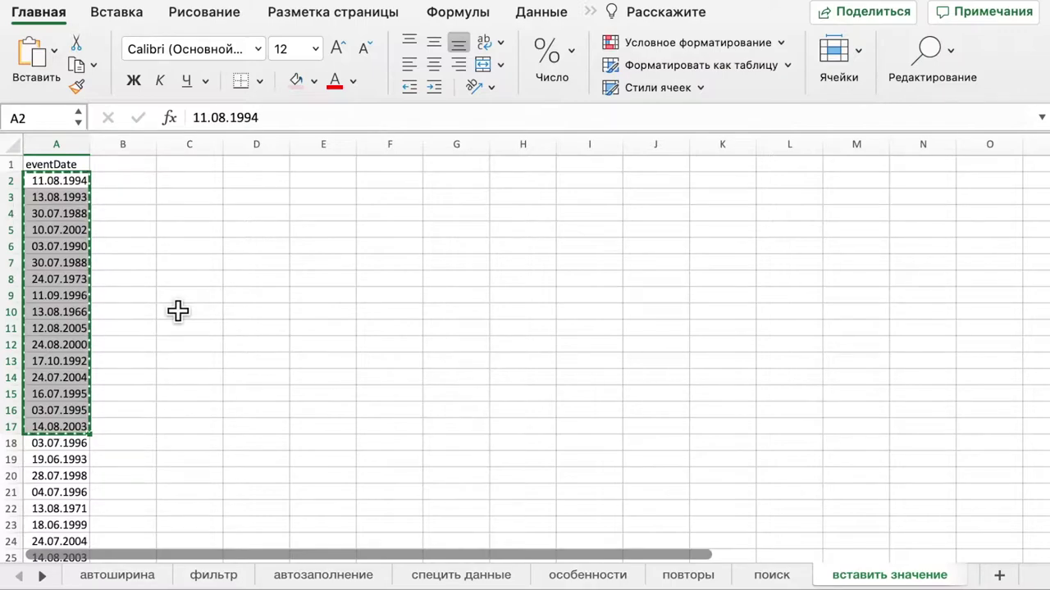
click(146, 185)
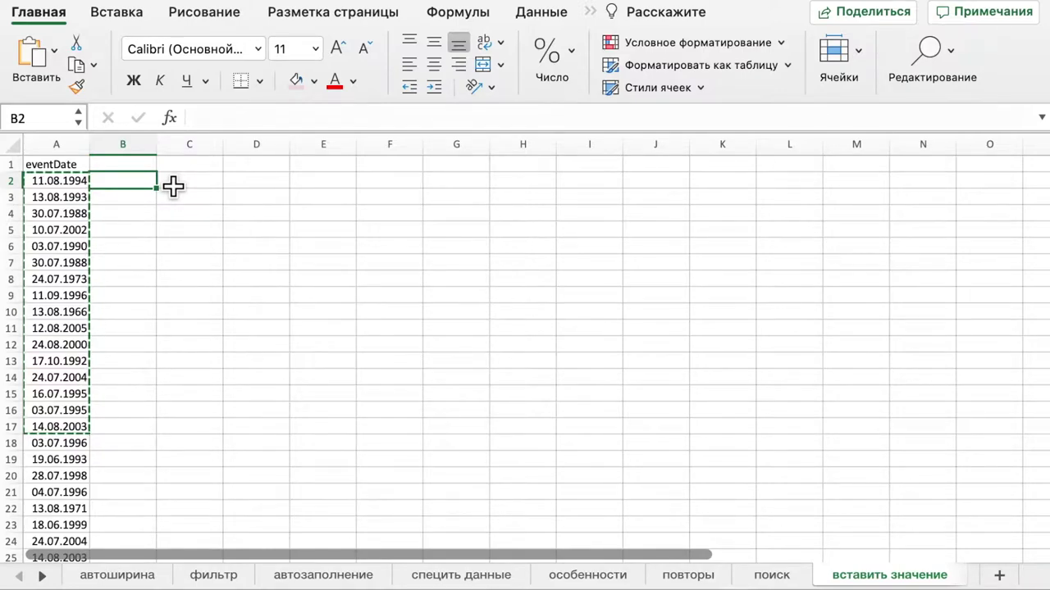
key(super+v)
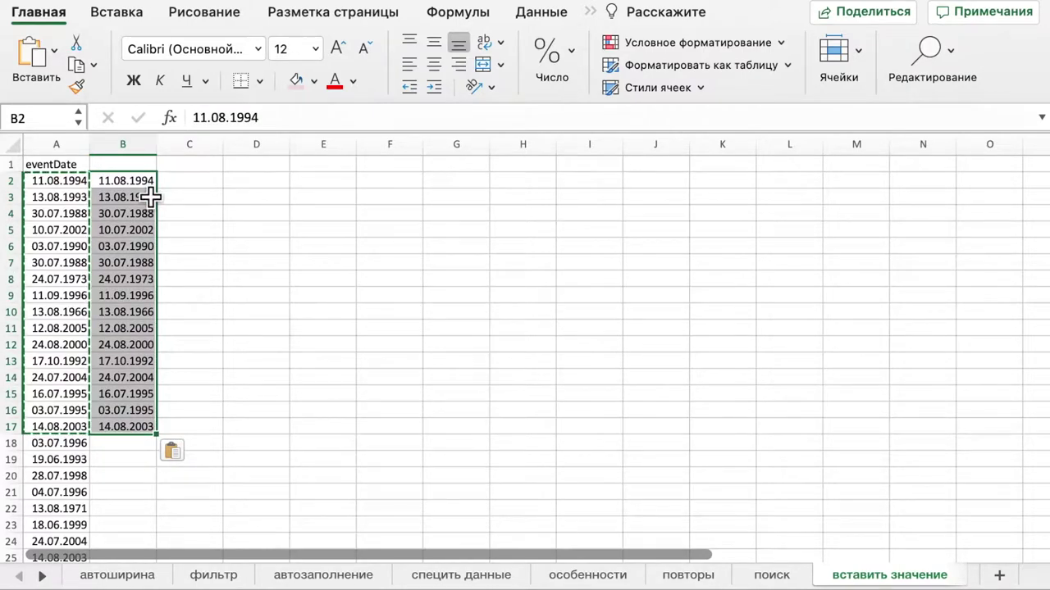
click(152, 183)
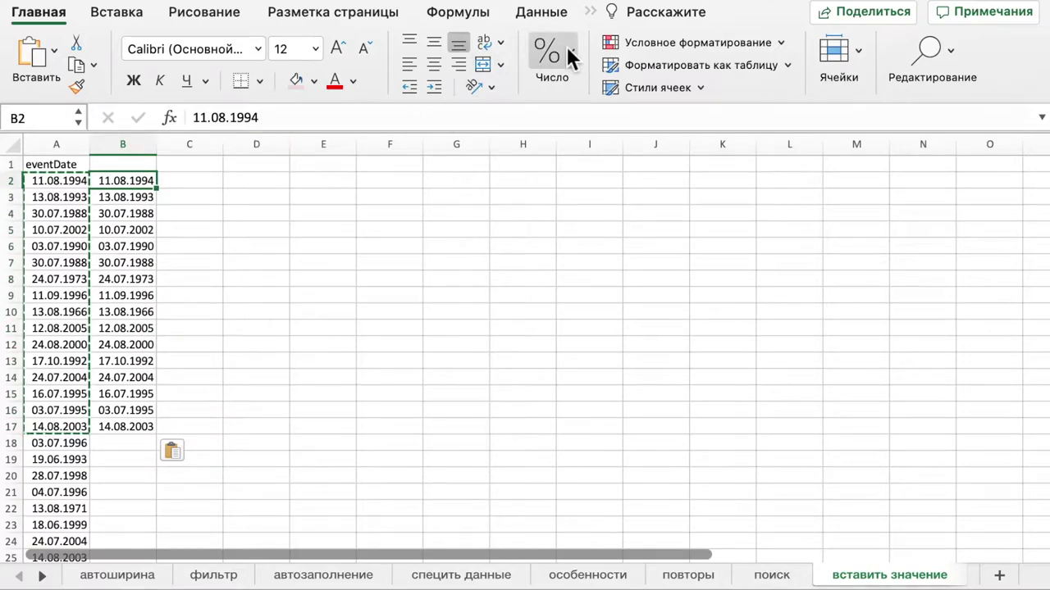
Step: Paste the copied dates into column C from C2 as values only
click(199, 188)
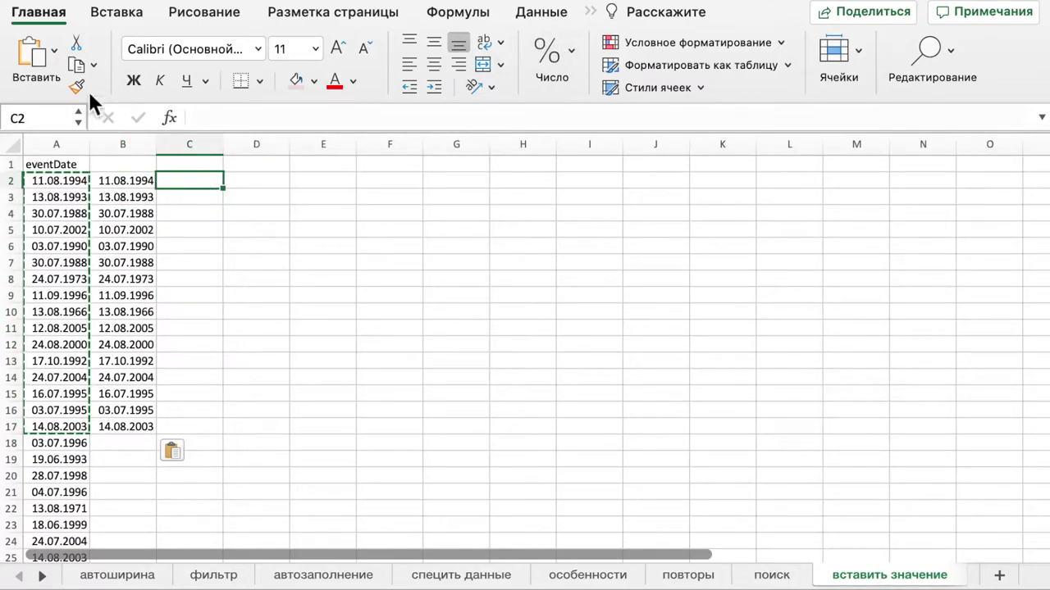
click(53, 52)
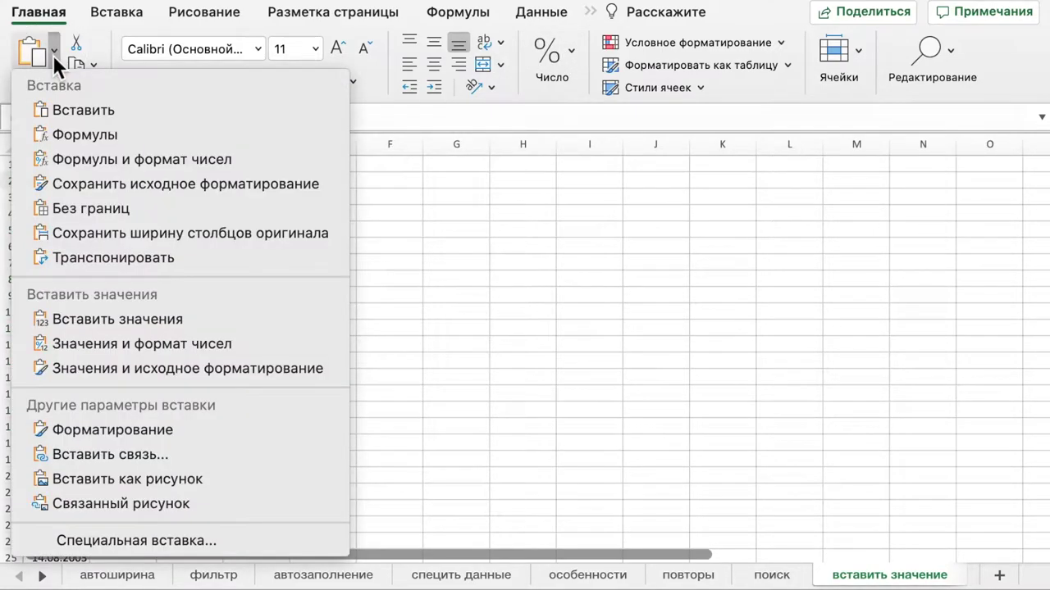
click(66, 322)
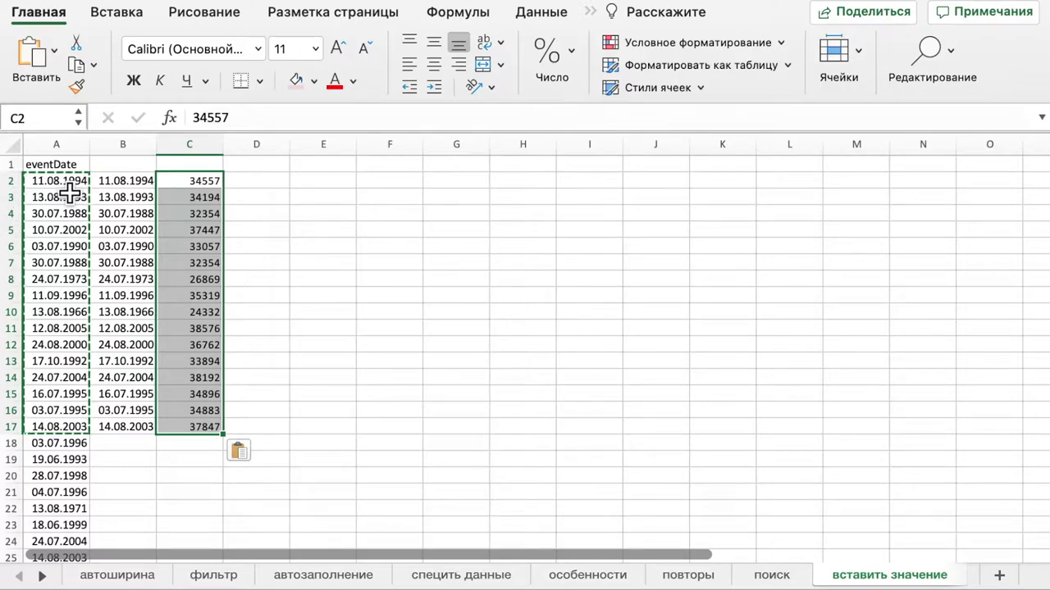
Step: Open the разделить sheet
click(45, 578)
click(45, 578)
click(45, 578)
click(45, 578)
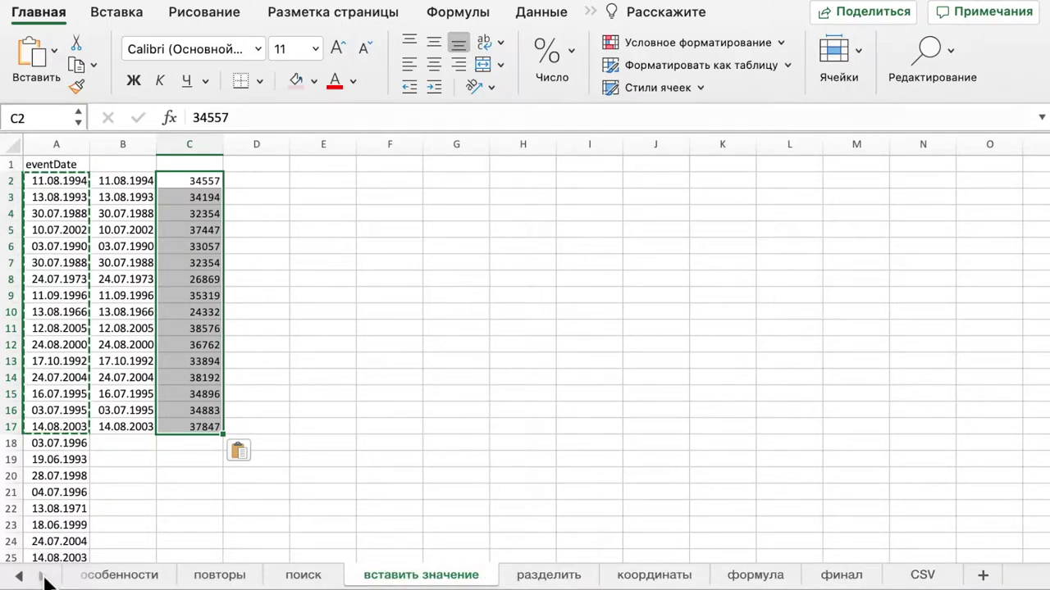
click(549, 576)
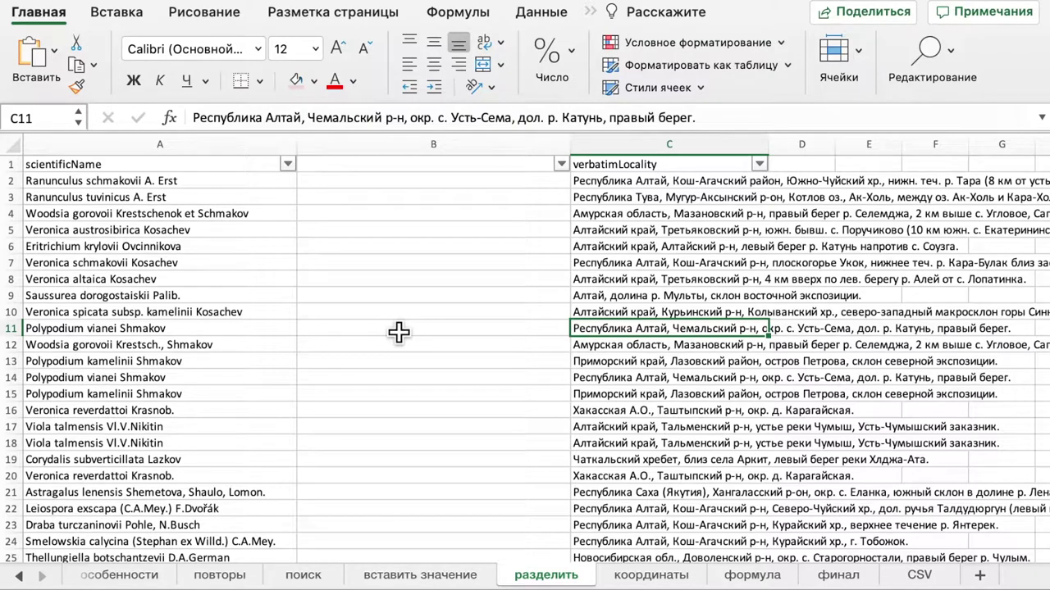
click(338, 281)
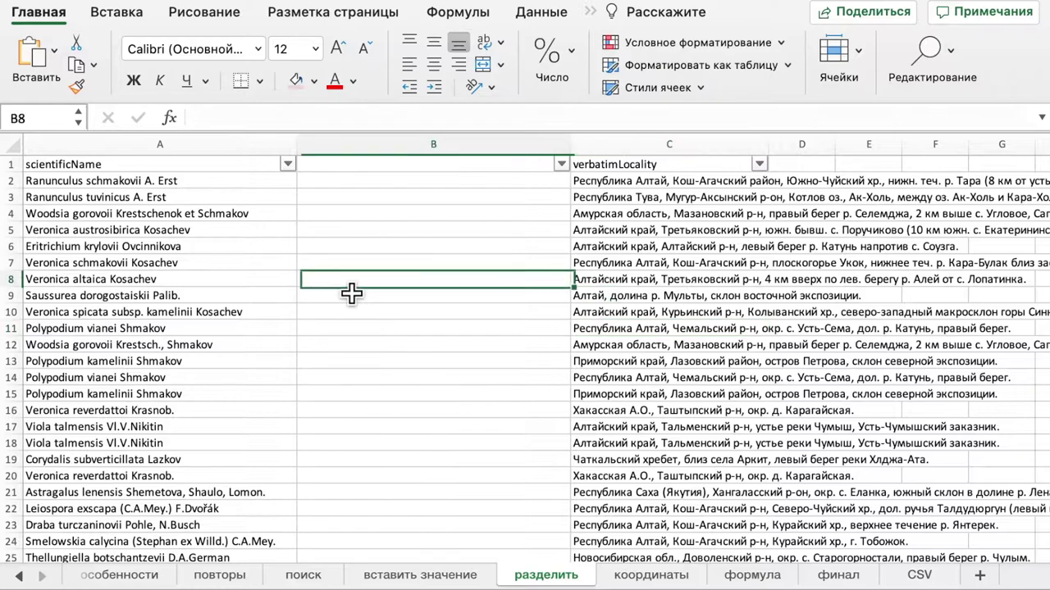
Step: Split the scientificName column into separate columns at spaces, replacing the existing data in the neighbouring cells
click(154, 149)
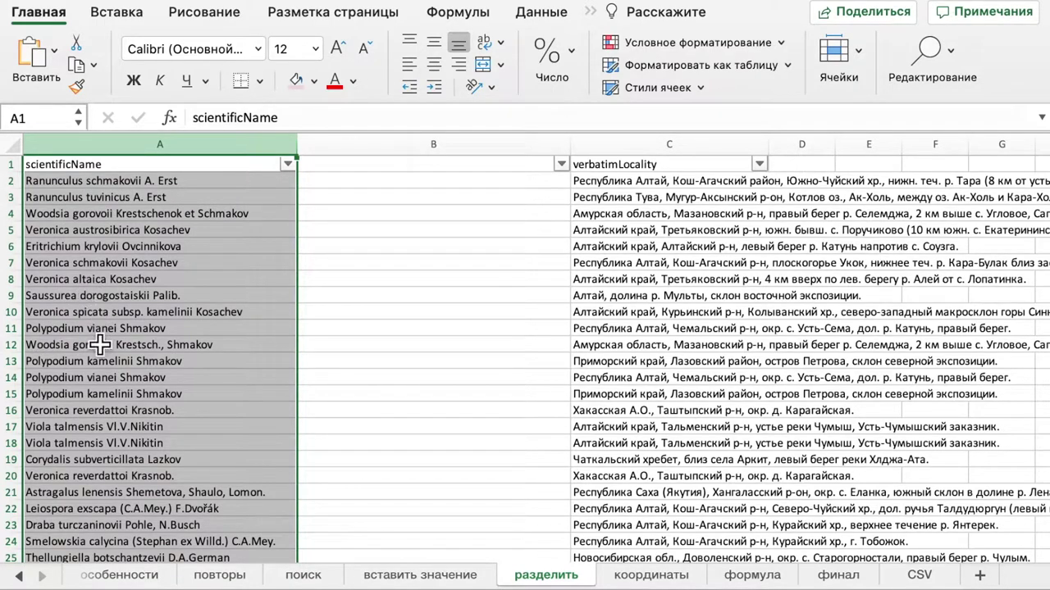
click(224, 145)
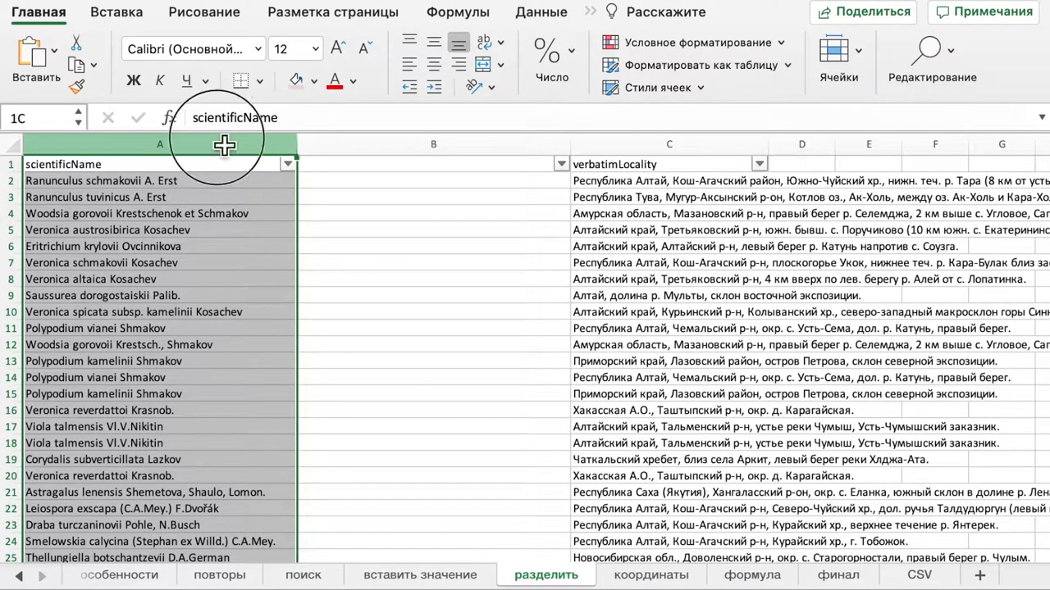
click(542, 13)
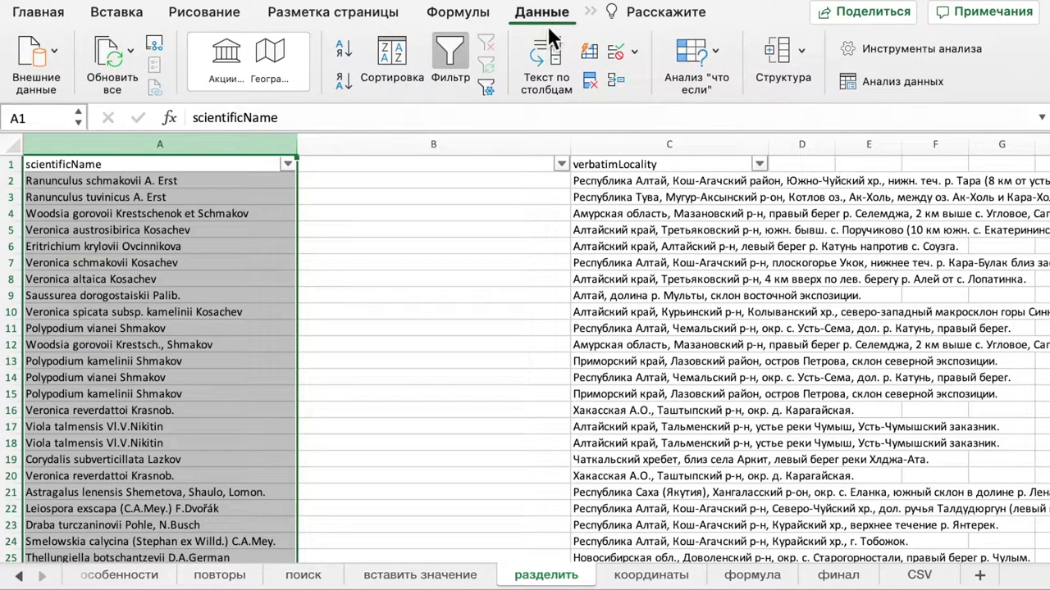
click(553, 49)
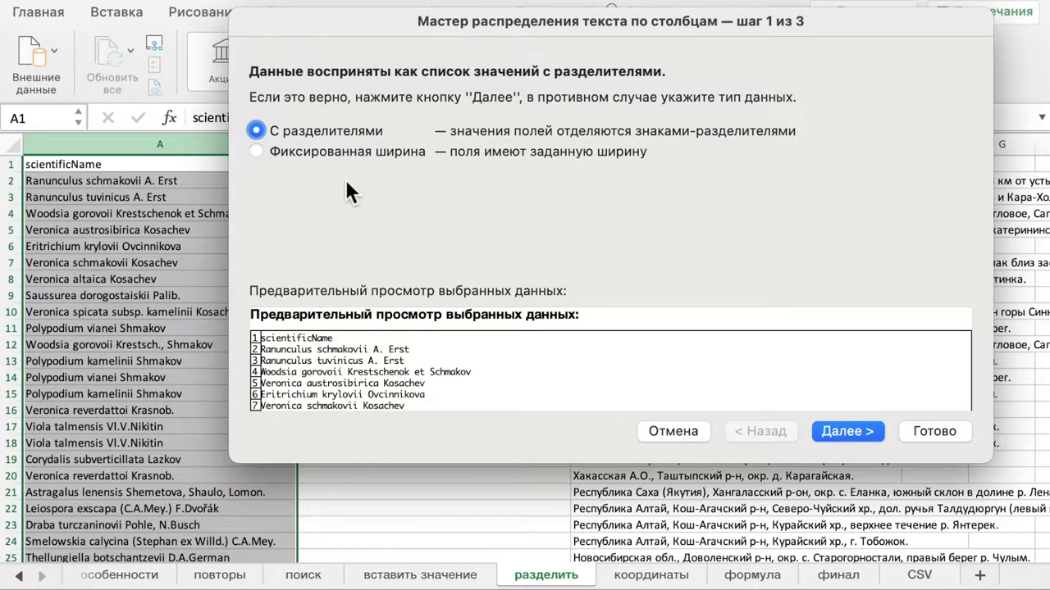
click(845, 431)
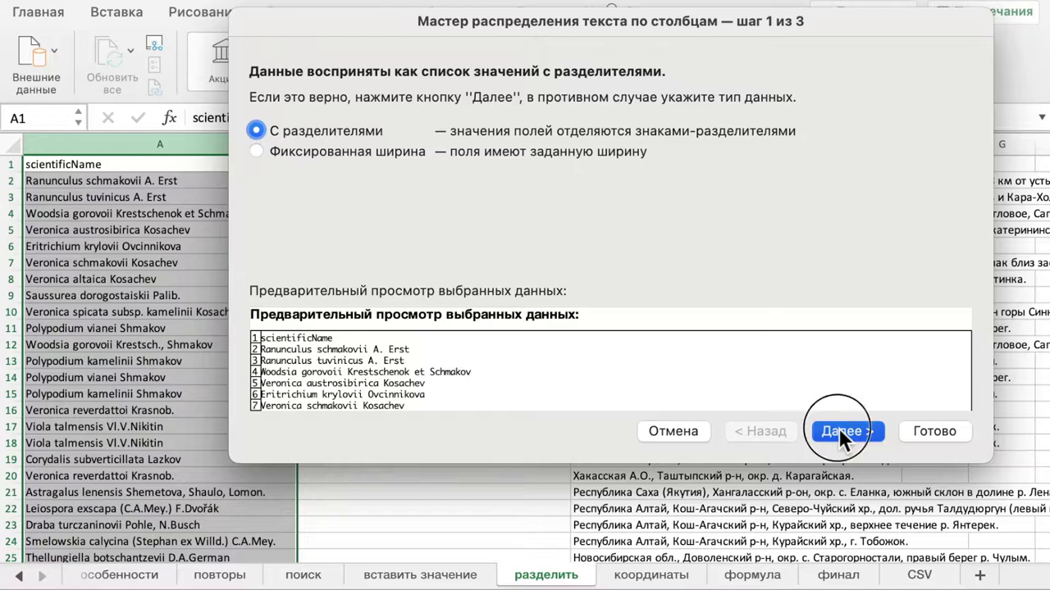
click(257, 218)
click(257, 172)
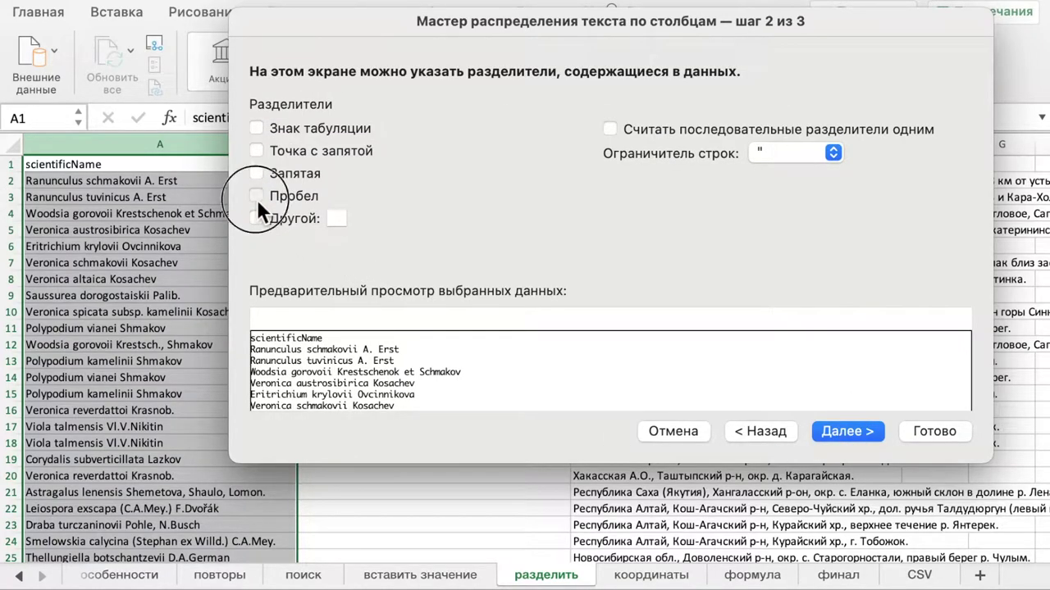
click(256, 197)
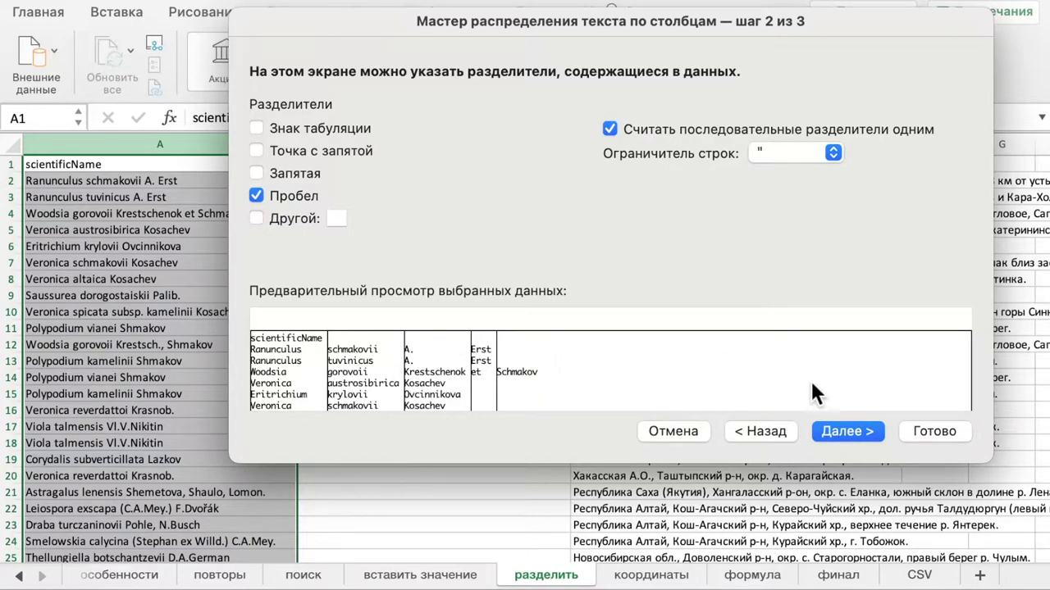
click(834, 435)
click(928, 424)
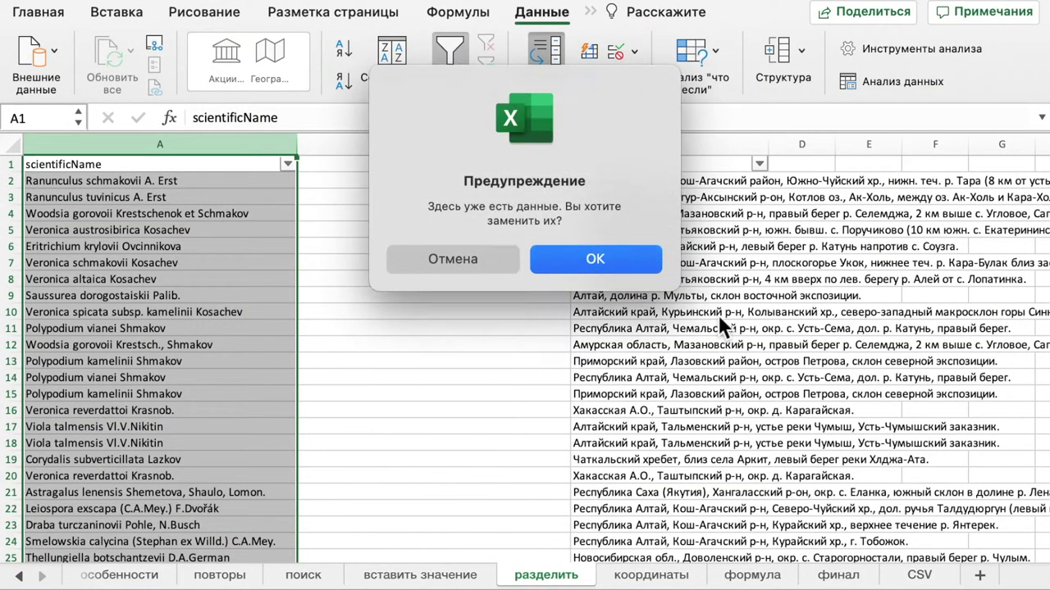
click(595, 260)
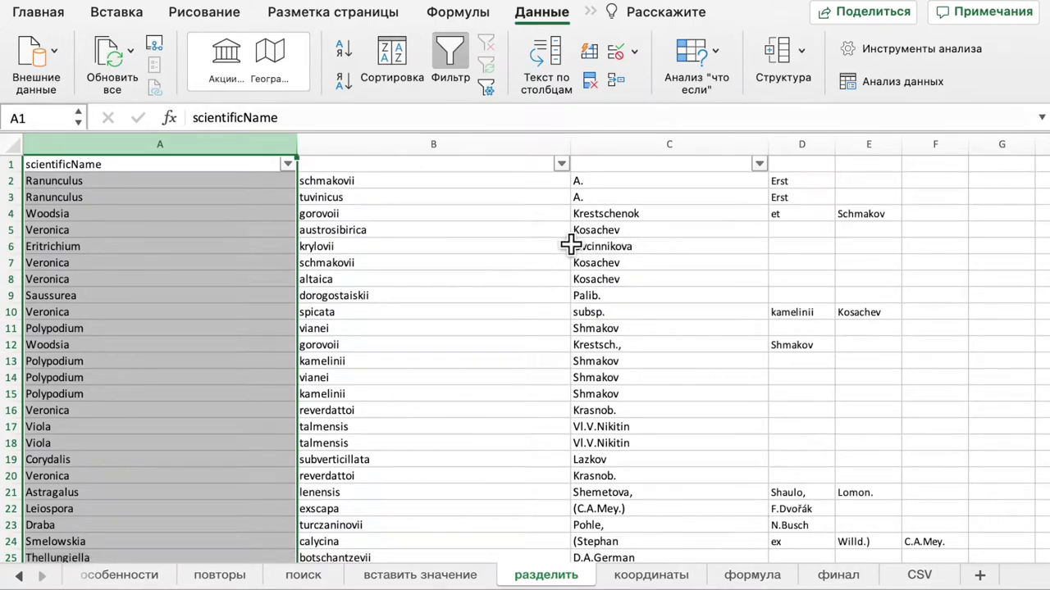
Step: Look across the split columns and undo the scientificName split
scroll(638, 320, right, 15)
scroll(638, 320, right, 15)
scroll(638, 319, left, 20)
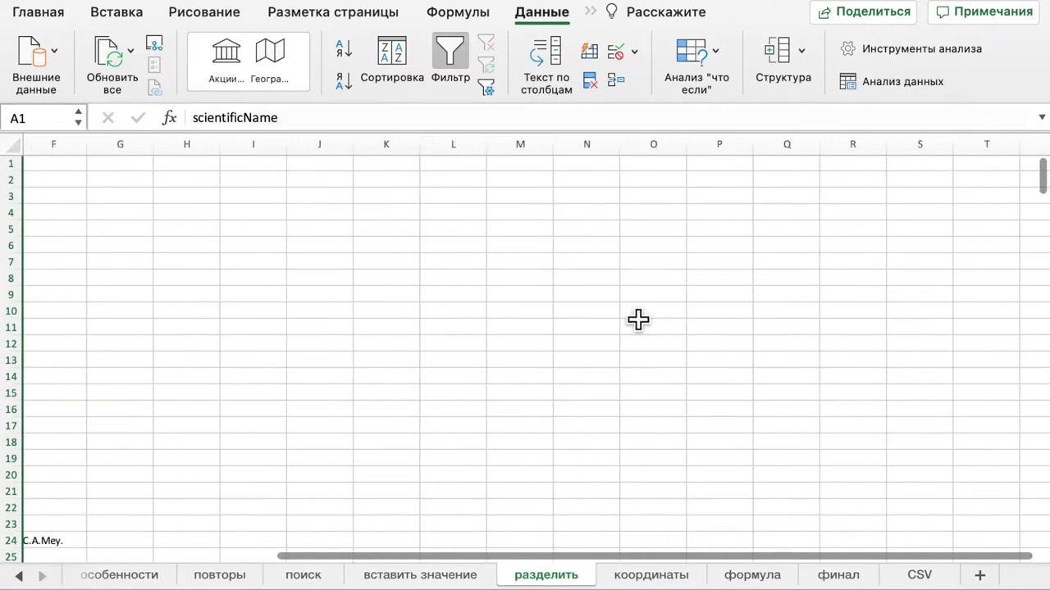
scroll(638, 320, left, 5)
key(super+z)
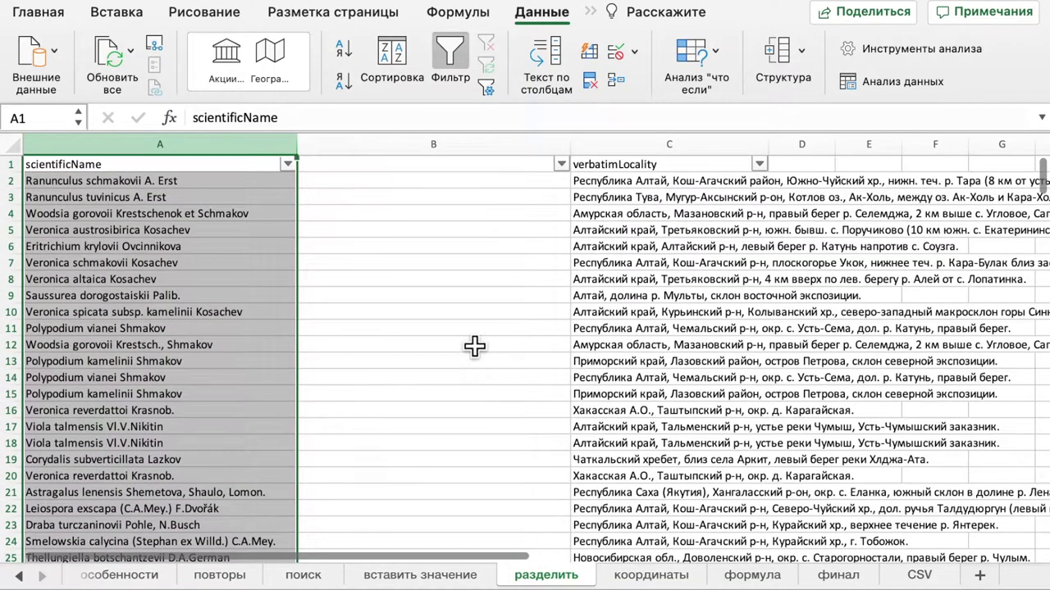
Step: Split the verbatimLocality column into separate columns using the comma as the only delimiter
click(666, 147)
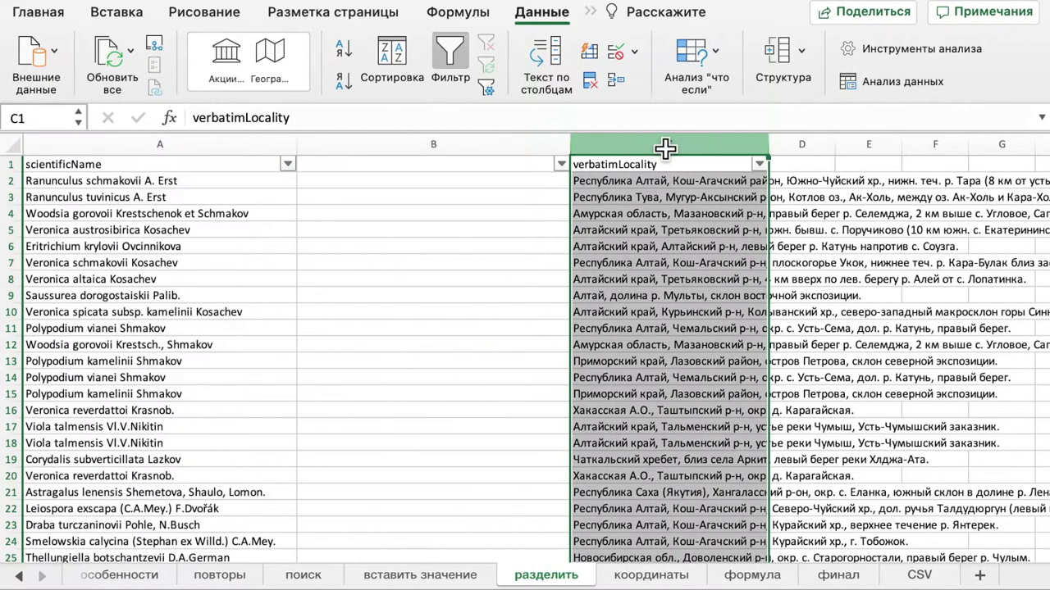
click(548, 54)
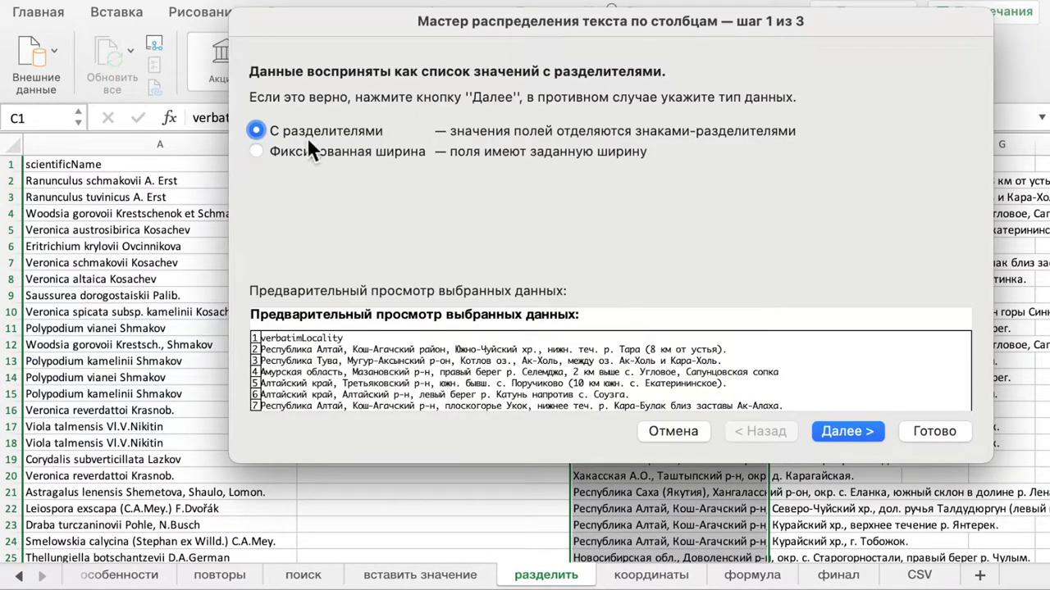
click(848, 433)
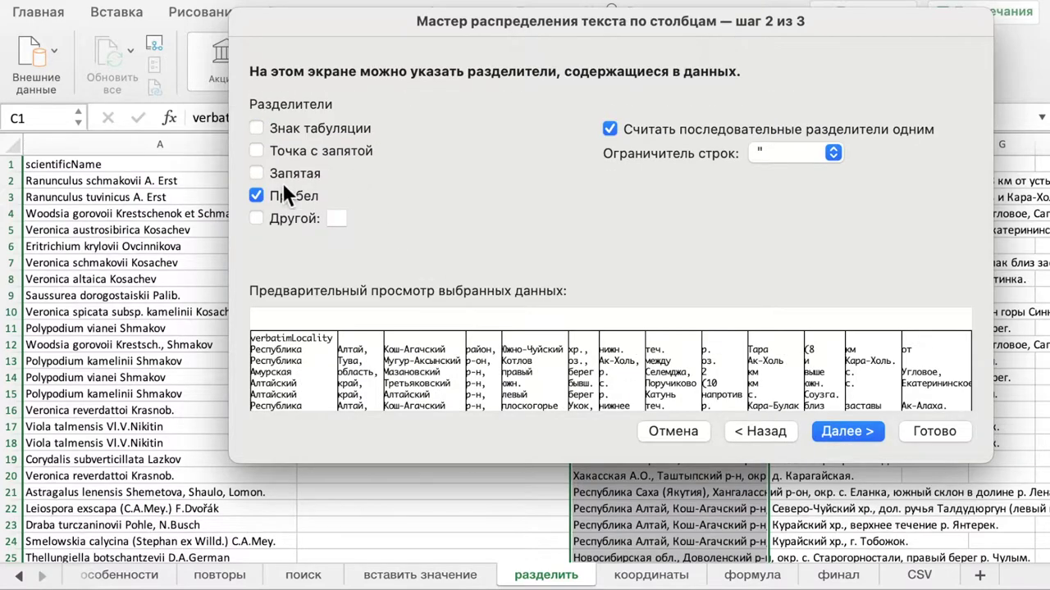
click(256, 195)
click(258, 172)
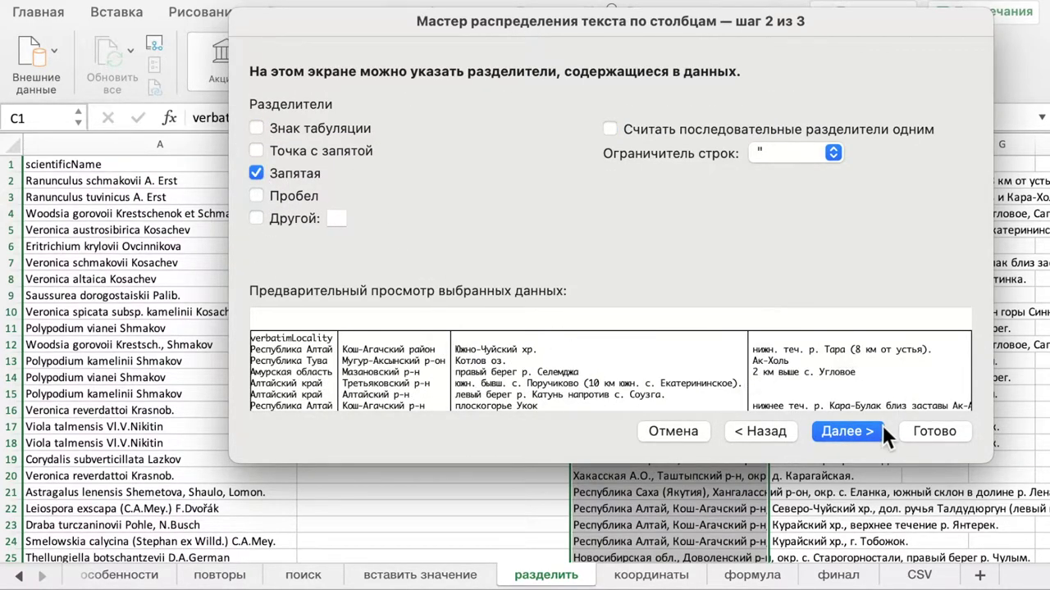
click(862, 432)
click(920, 429)
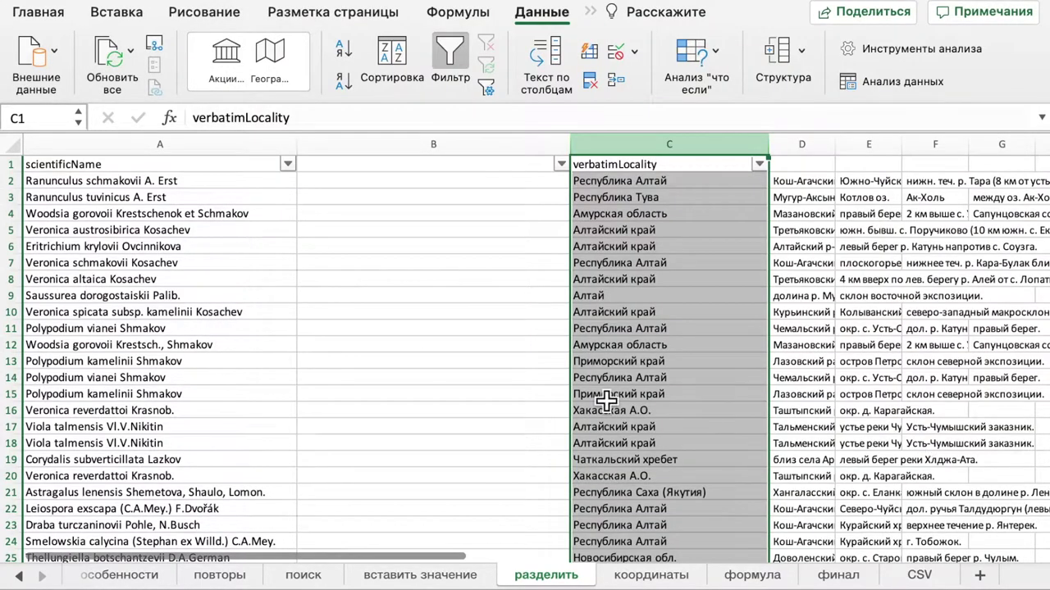
Step: Widen column D to fit the district names and review the split locality values down the rows
scroll(605, 401, right, 5)
drag(592, 146, 740, 148)
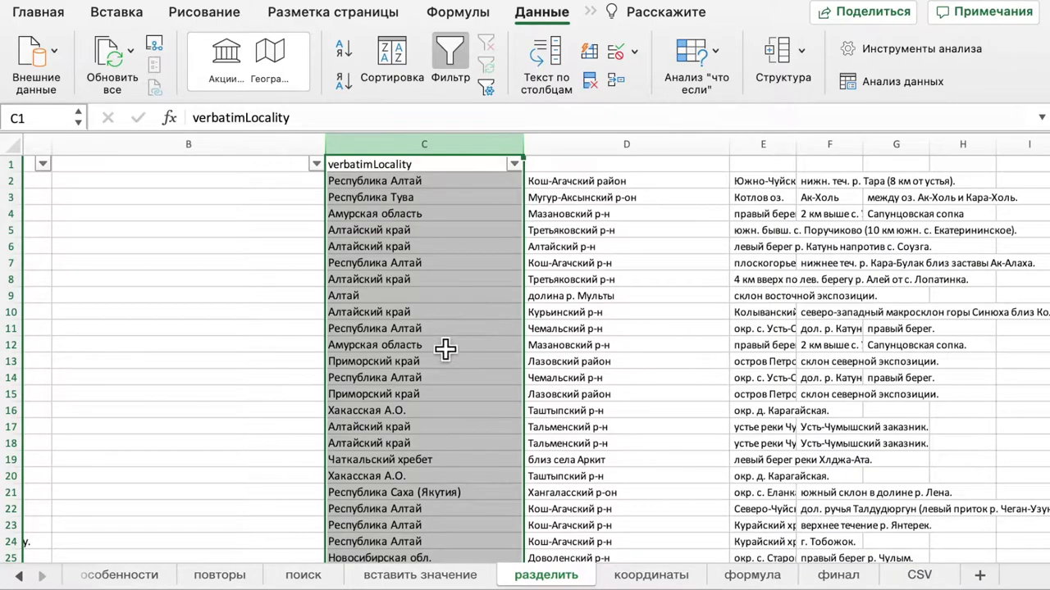
click(401, 287)
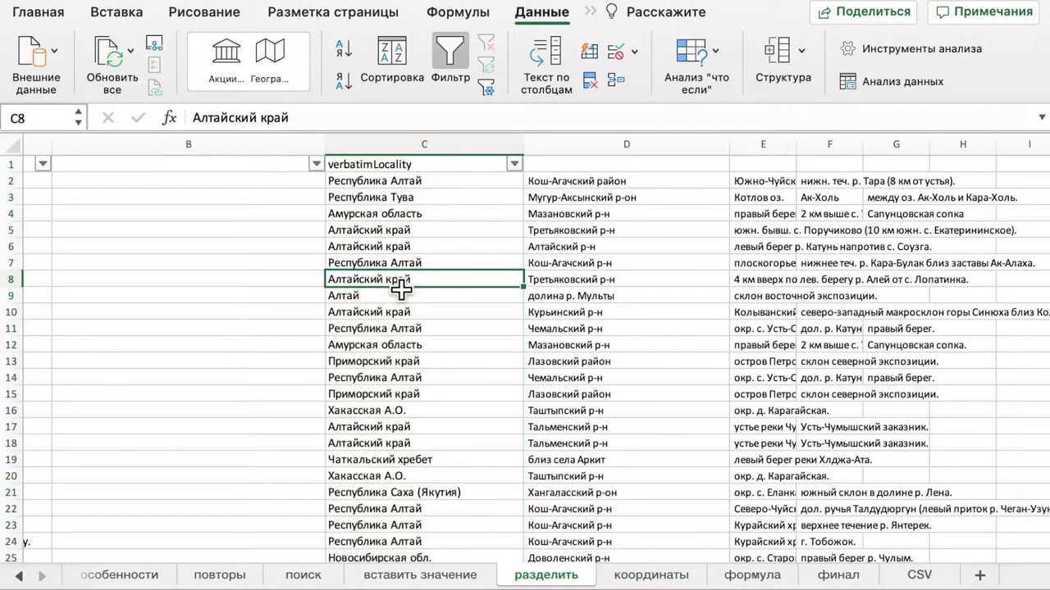
scroll(425, 310, down, 2)
scroll(425, 309, down, 10)
scroll(425, 310, down, 3)
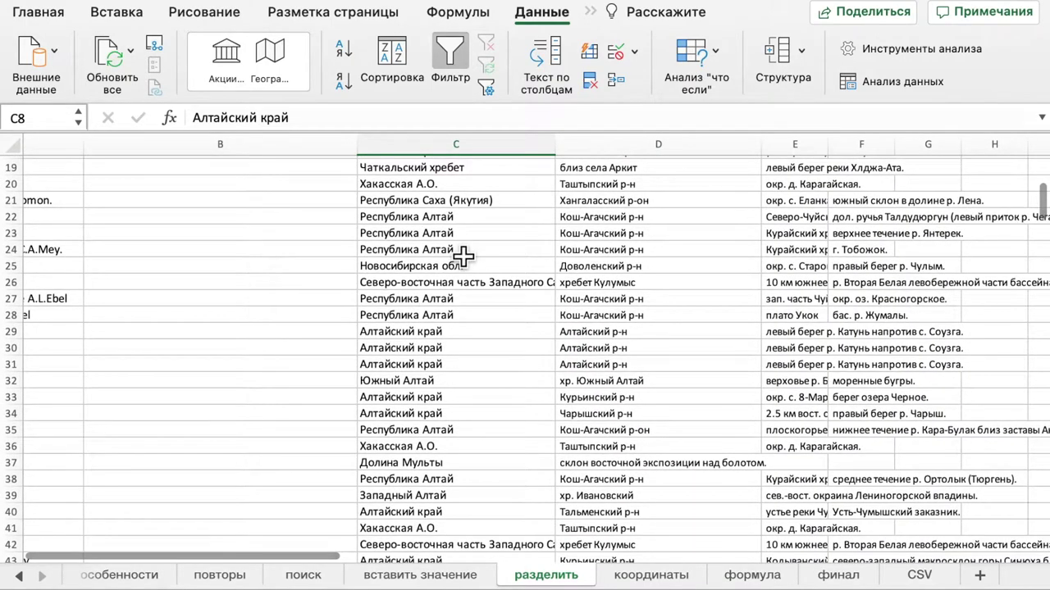
scroll(463, 256, up, 15)
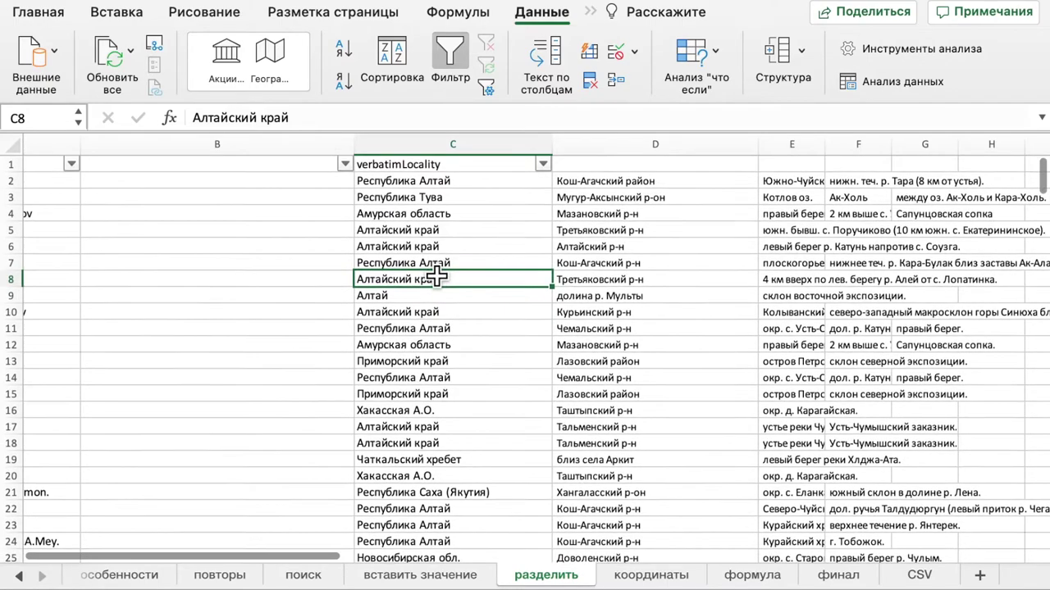
click(429, 301)
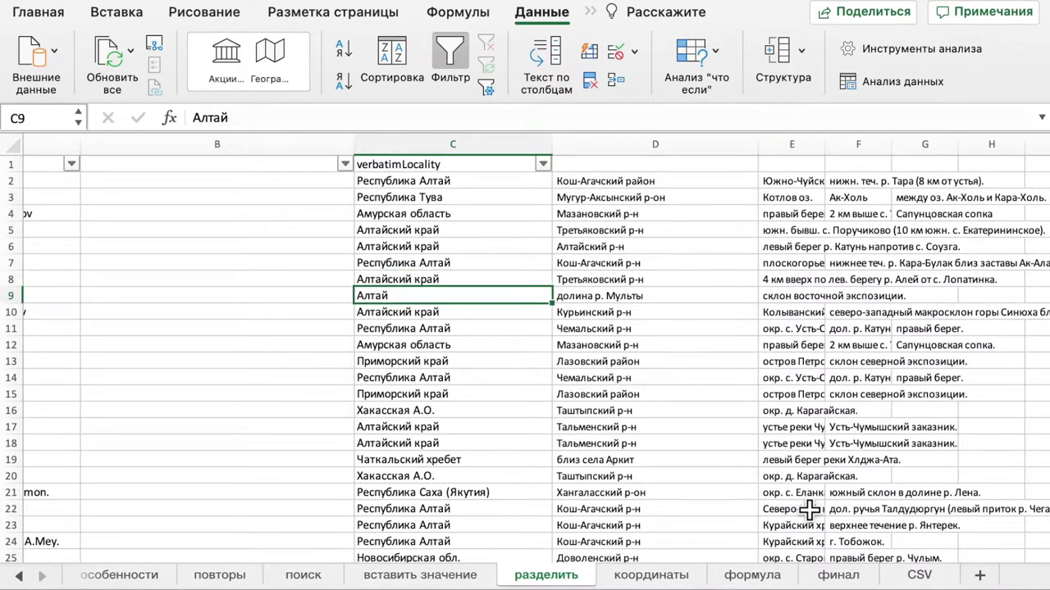
Step: Open the координаты sheet and compare the coordinate notation in A1 with the one in E1
click(642, 576)
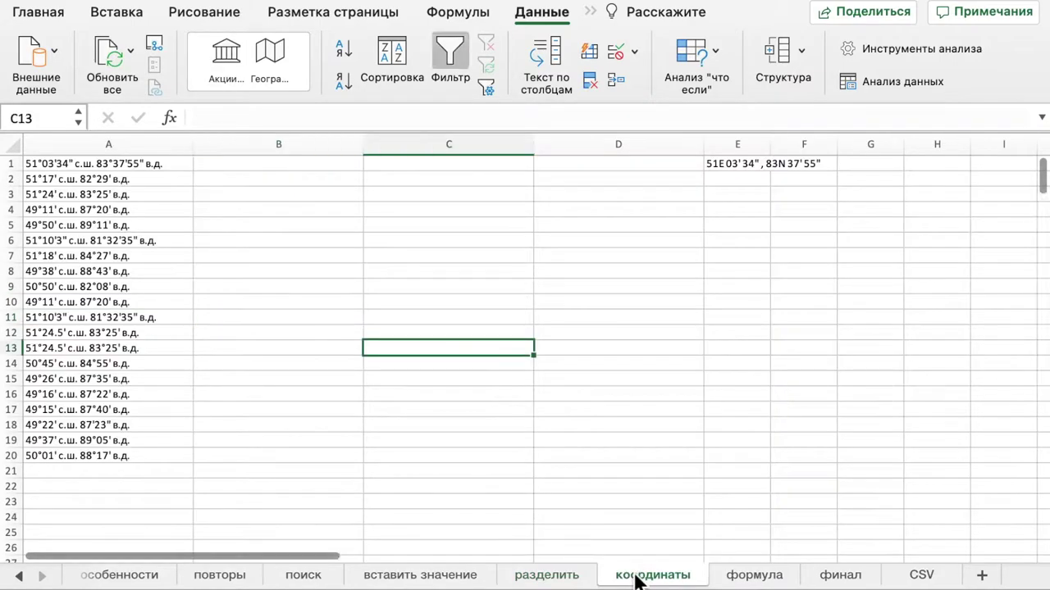
click(313, 295)
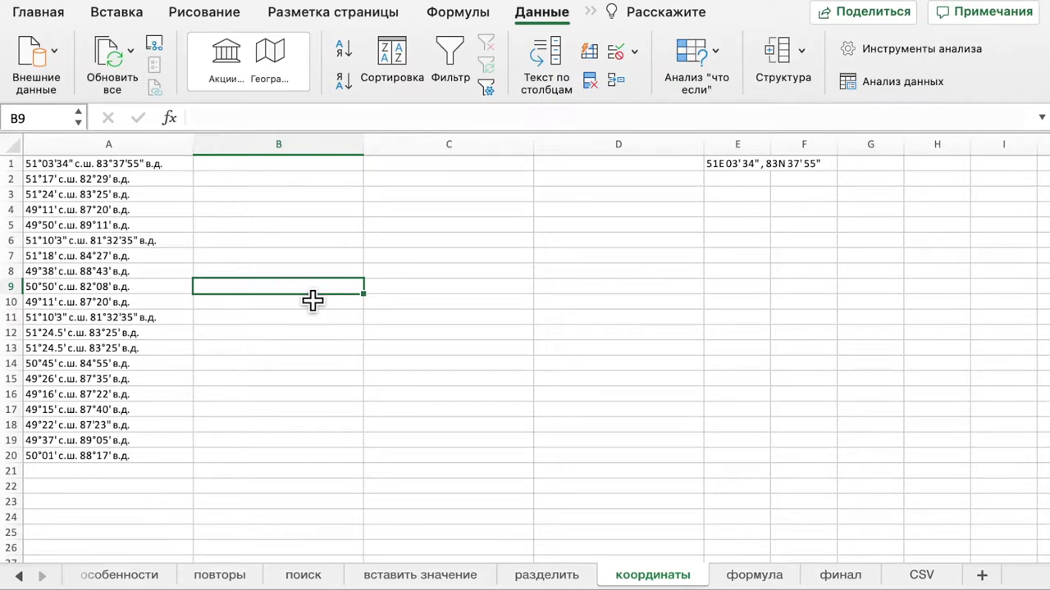
click(112, 147)
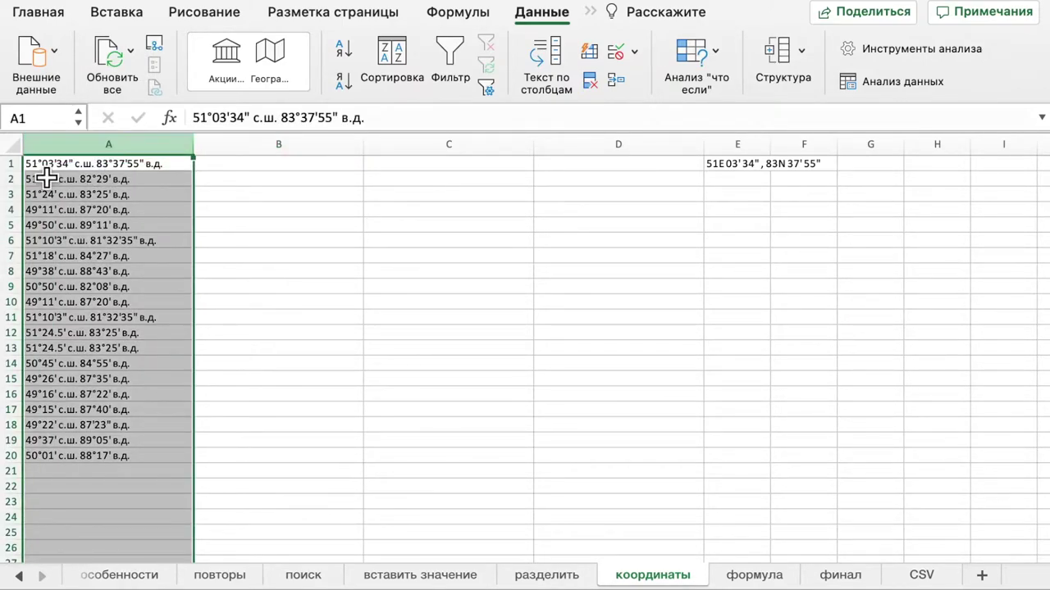
click(47, 168)
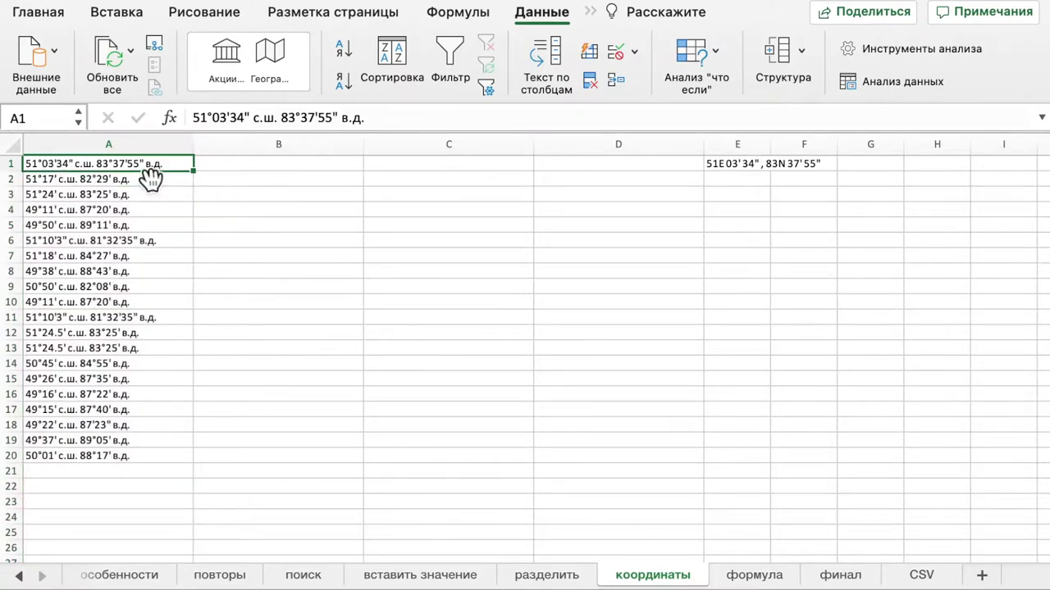
click(746, 172)
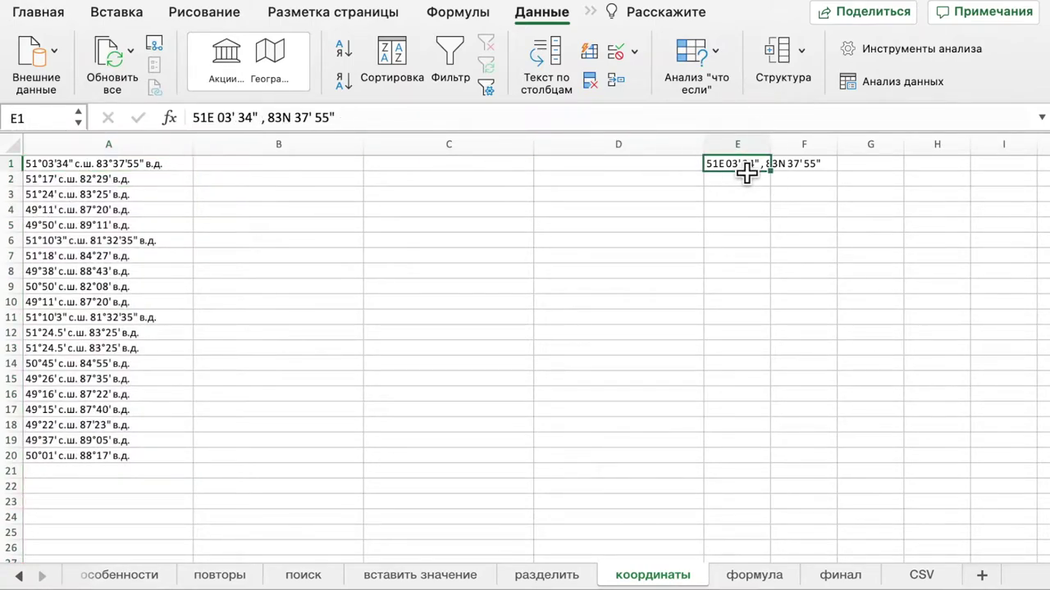
Step: Highlight the degree sign in A1's coordinates and check the coordinate text in A2
click(61, 164)
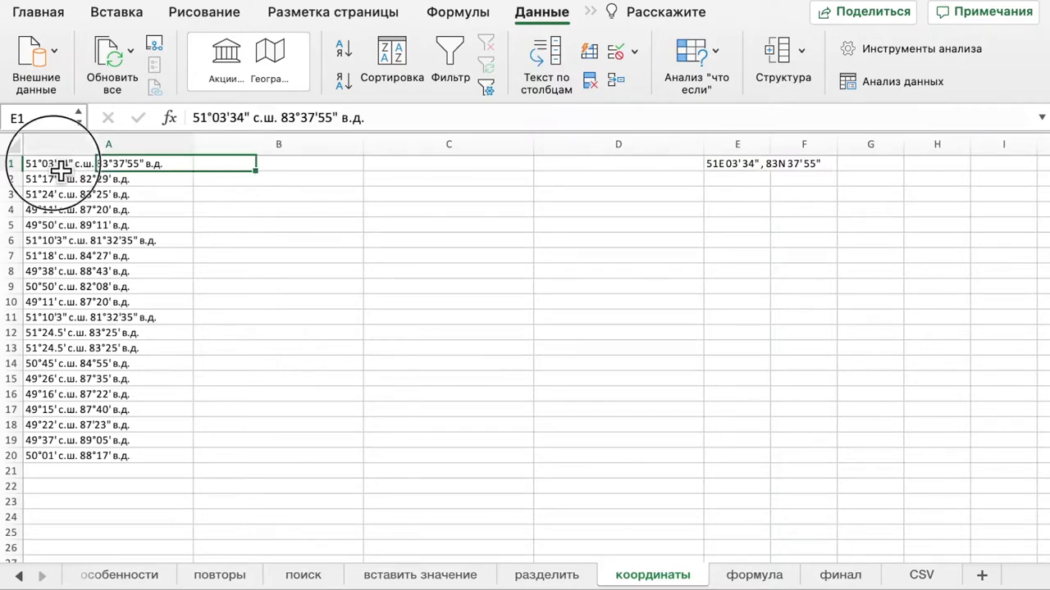
click(208, 118)
key(shift+Right)
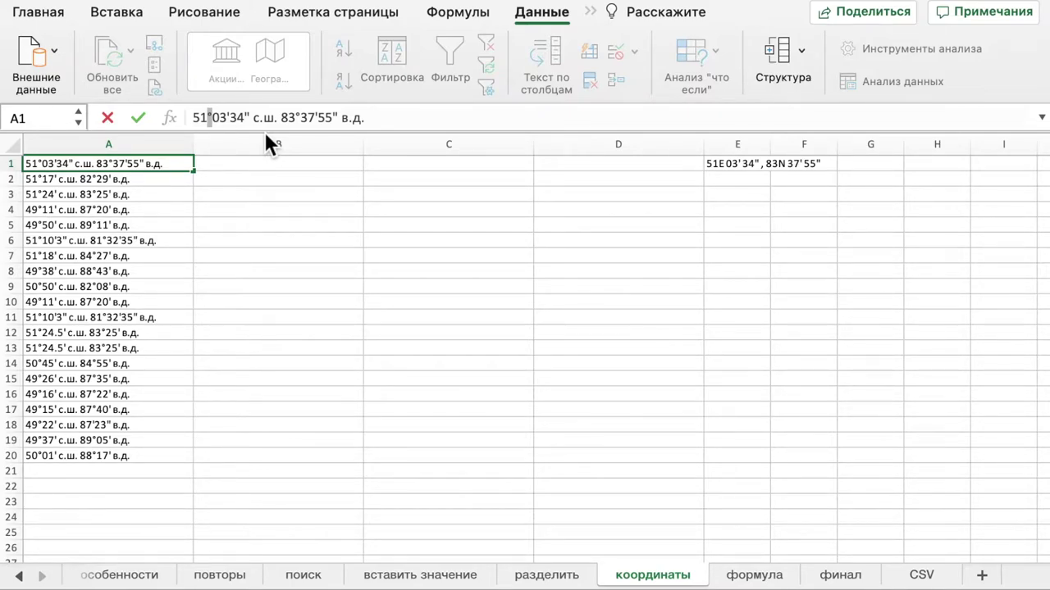
click(159, 182)
click(212, 119)
click(166, 187)
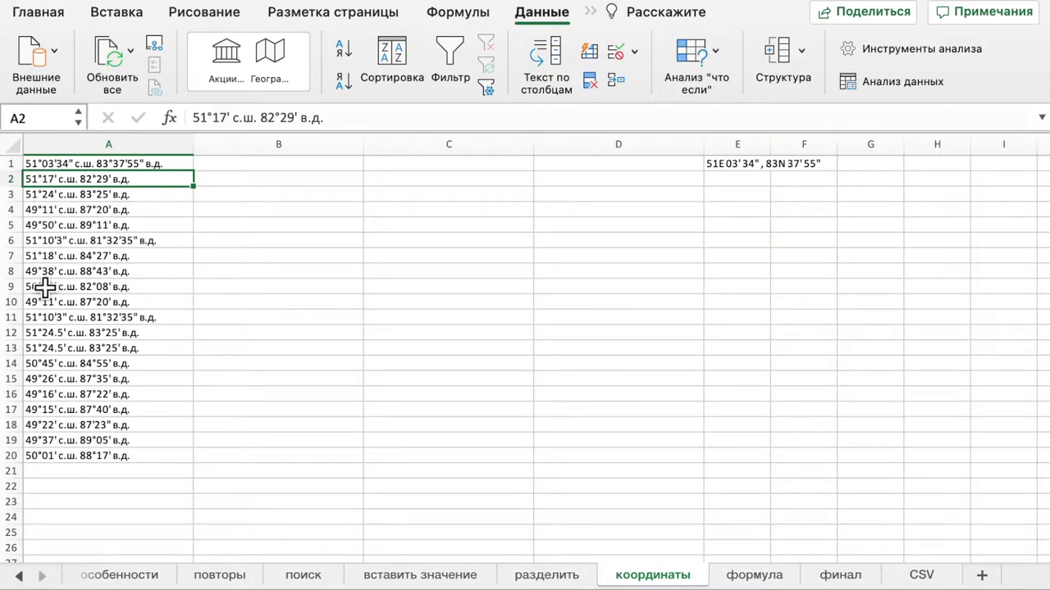
Step: Set up a delimited split of the coordinates in column A with ° as the custom delimiter instead of the comma
click(130, 152)
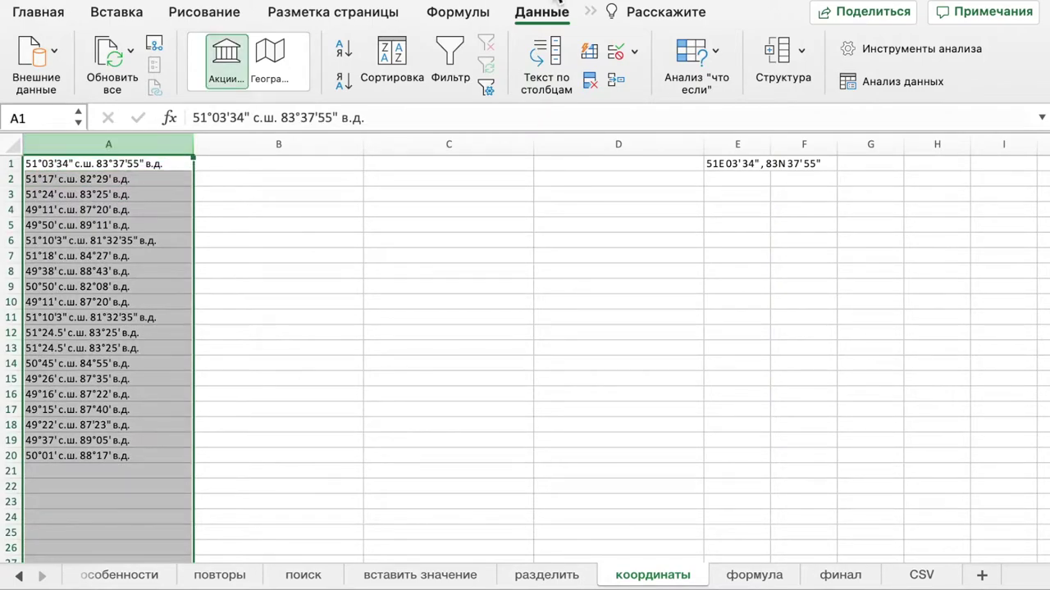
click(544, 56)
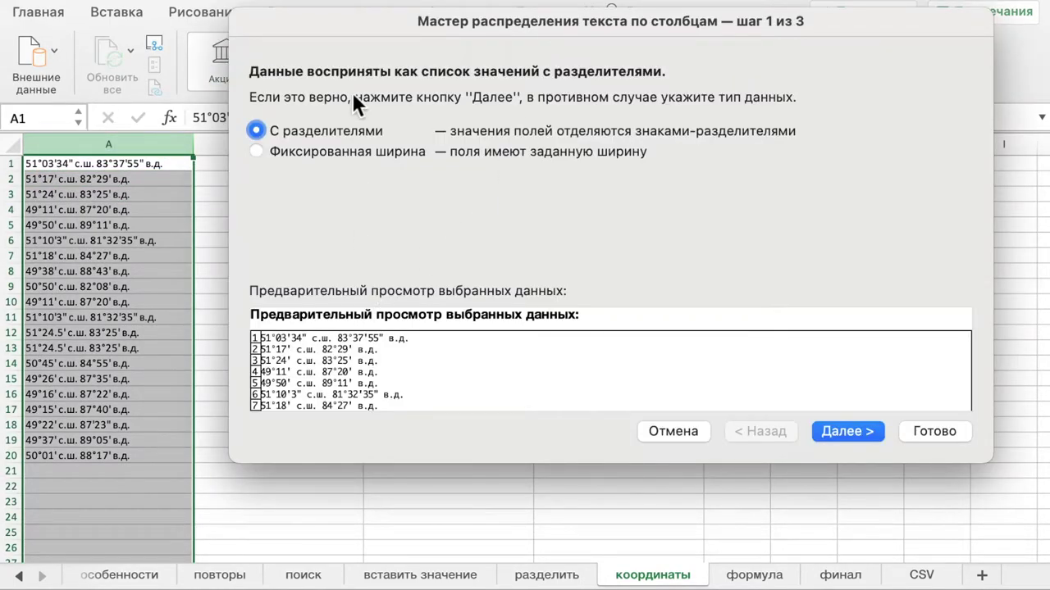
click(845, 432)
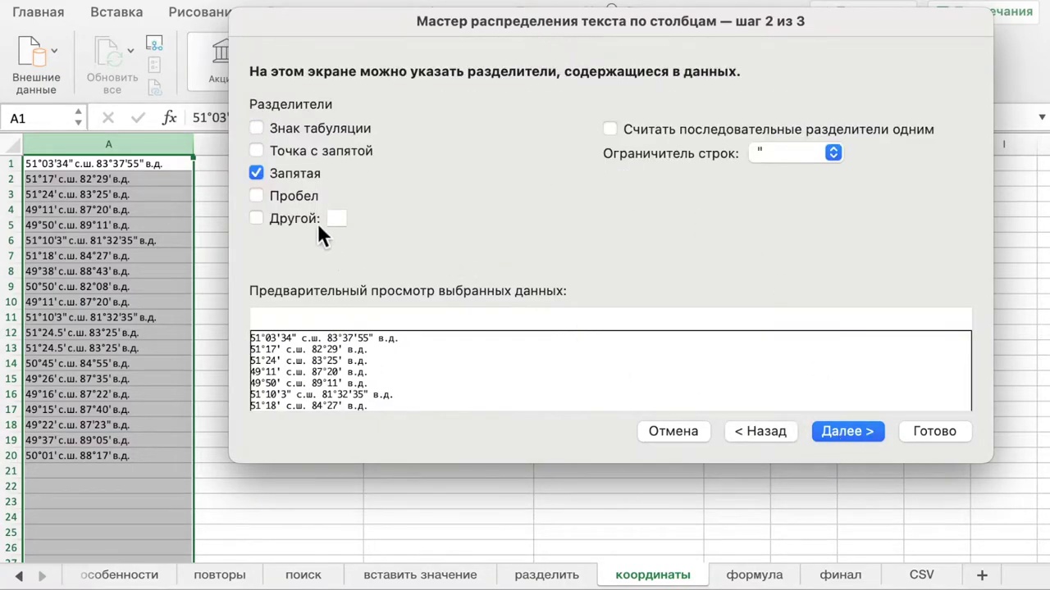
click(257, 173)
click(257, 217)
text(°)
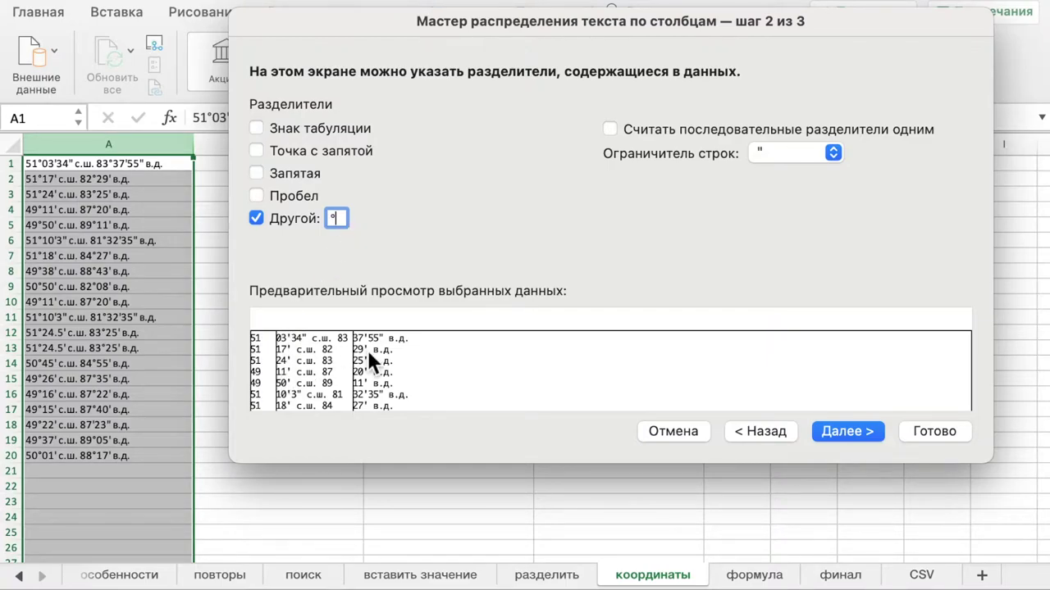
Step: Switch column A's coordinate split to fixed width, place a break after the two degree digits, and complete the split
click(755, 432)
click(288, 152)
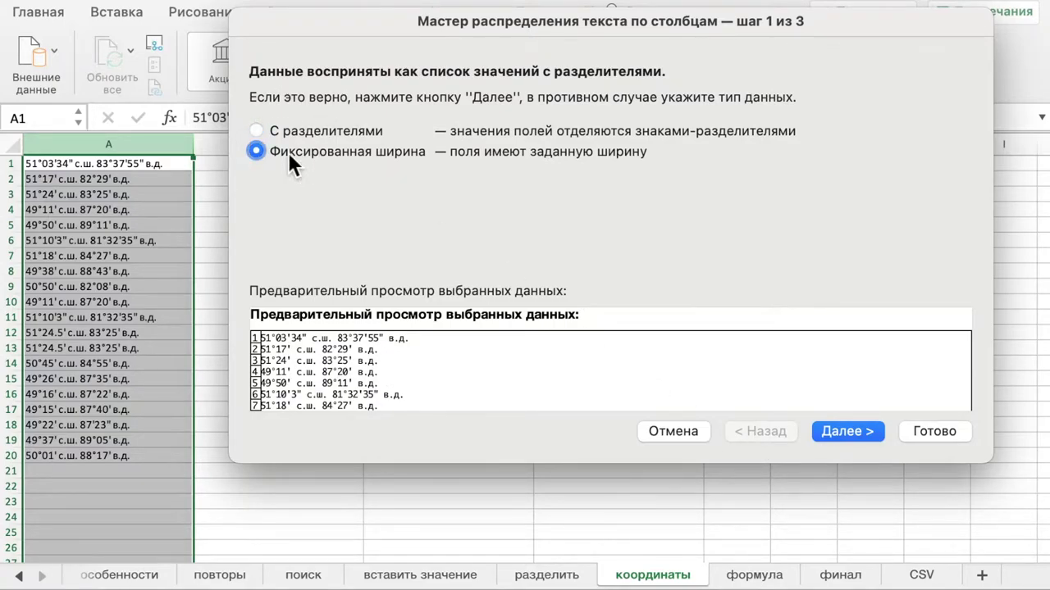
click(836, 428)
click(264, 322)
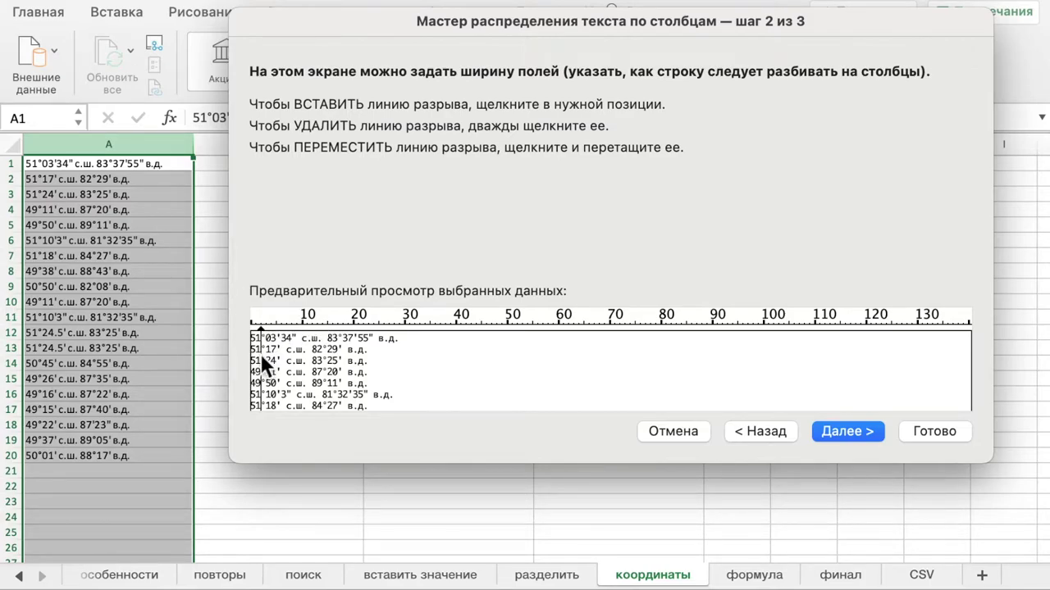
click(831, 429)
click(932, 437)
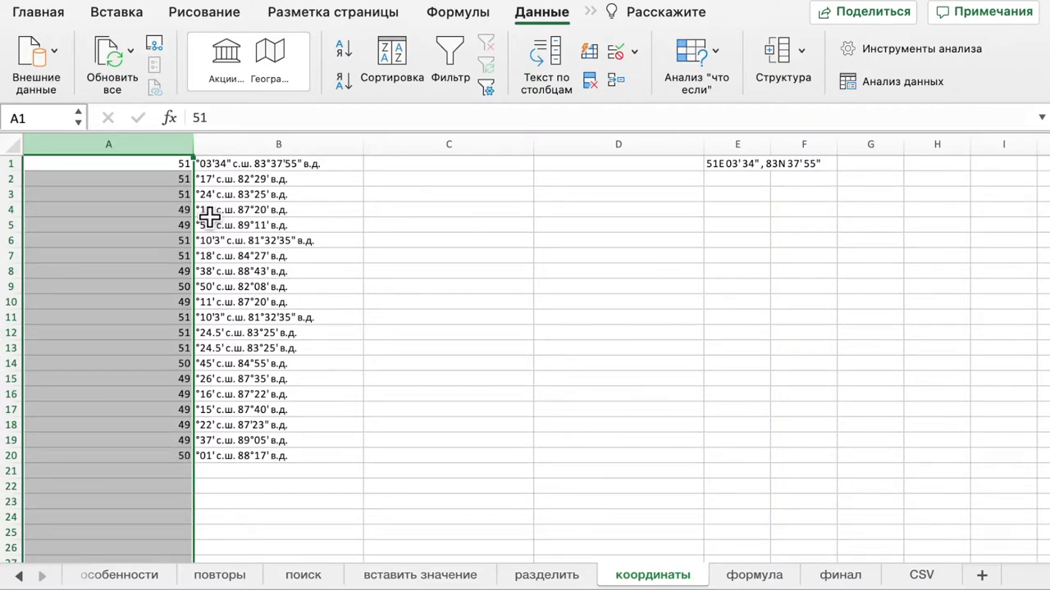
Step: Insert an empty column between the degree values in column A and the remaining coordinate text
click(246, 153)
click(39, 13)
click(860, 53)
click(793, 116)
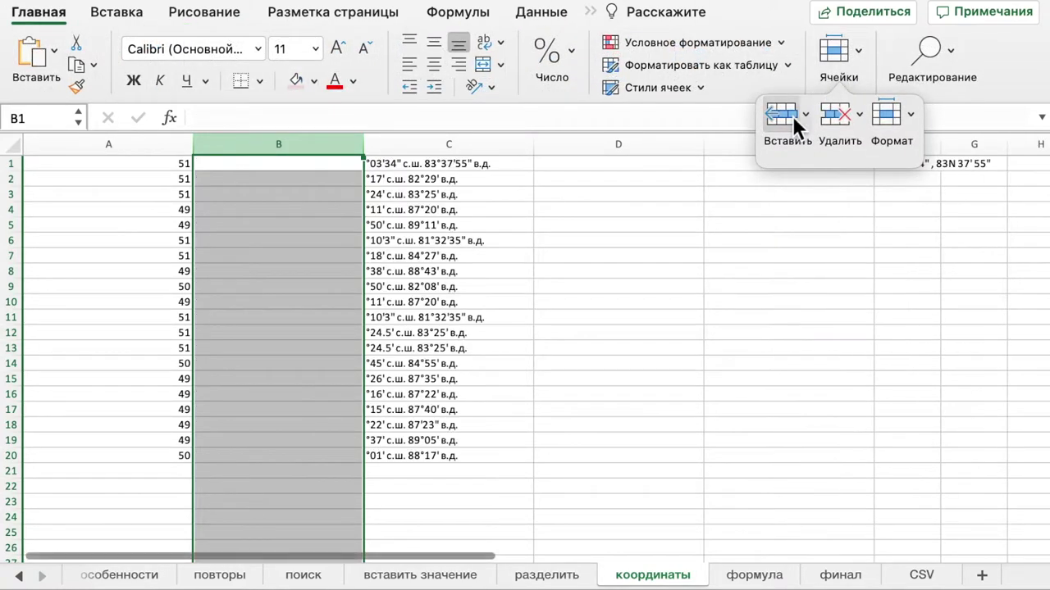
Step: Try to fill cell B1 down the empty column B alongside the degree values
click(254, 170)
click(228, 118)
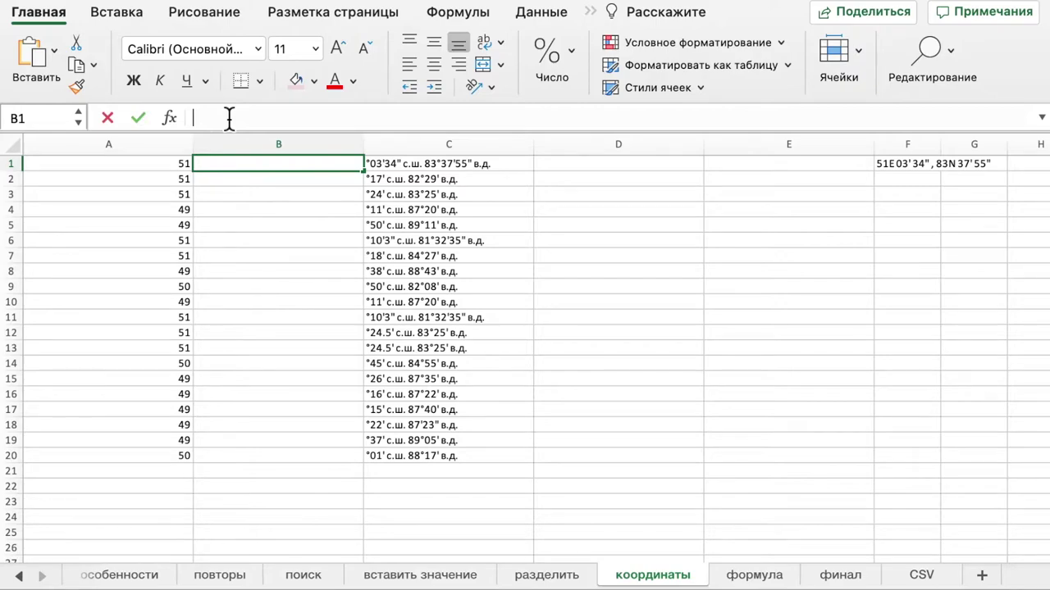
click(286, 166)
click(283, 197)
click(314, 167)
double_click(364, 171)
click(282, 197)
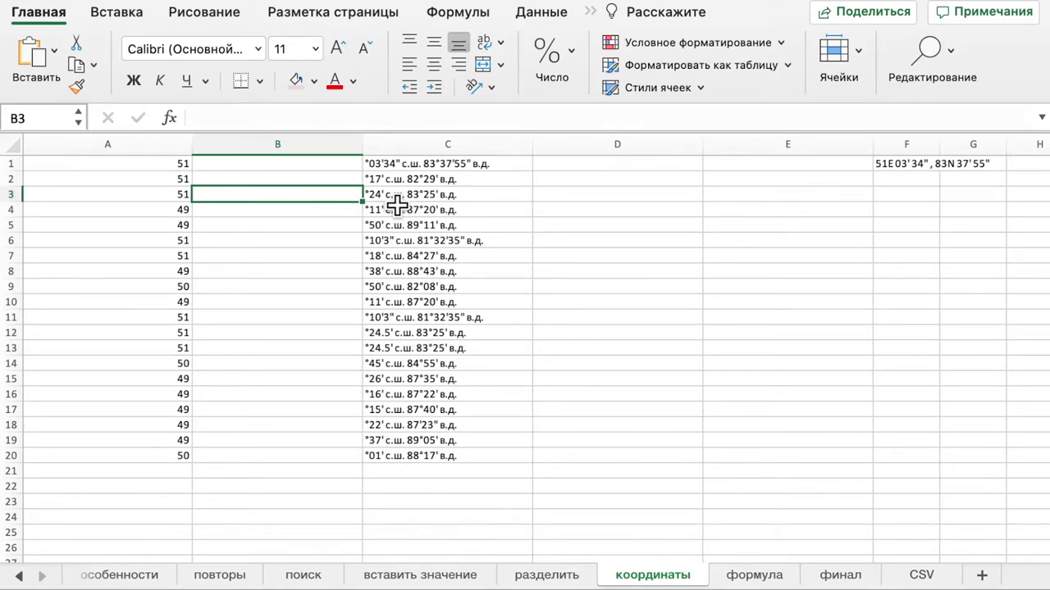
Step: Compare the sample coordinate notation in F1 with the split coordinate columns
scroll(397, 205, right, 5)
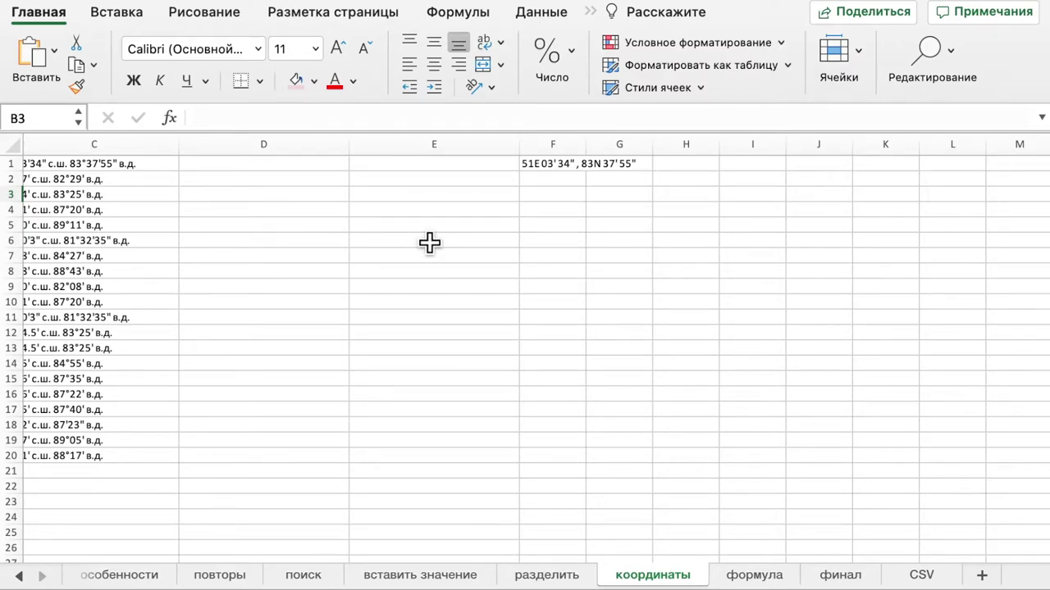
scroll(305, 255, left, 3)
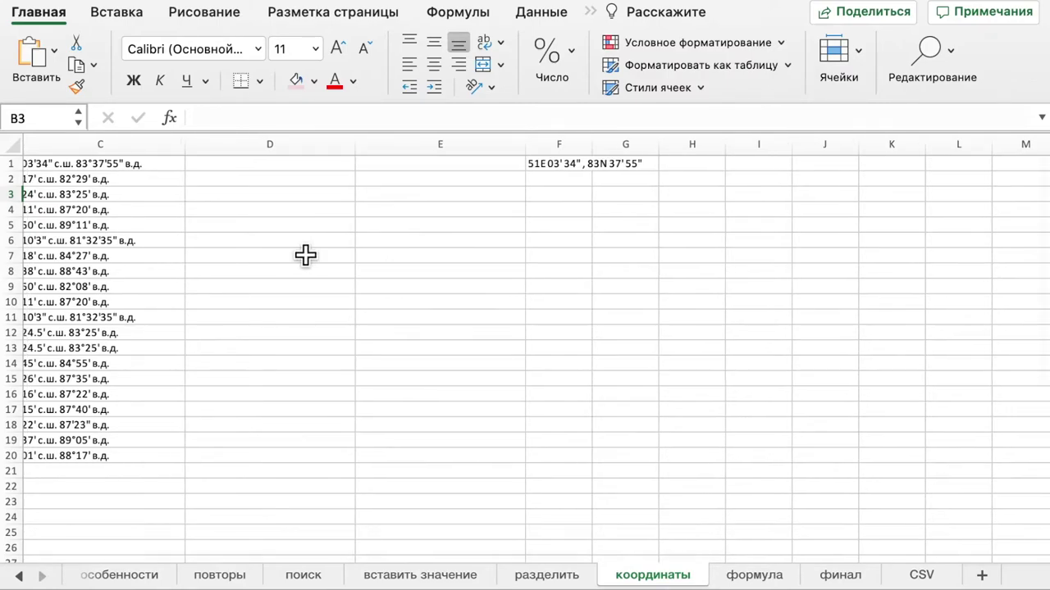
scroll(305, 256, right, 1)
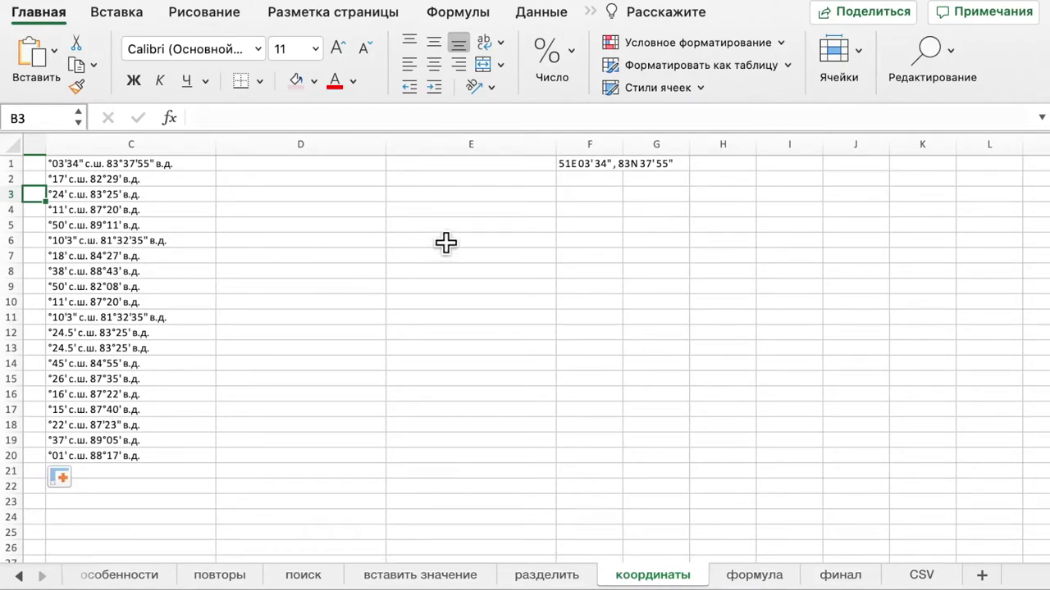
click(596, 170)
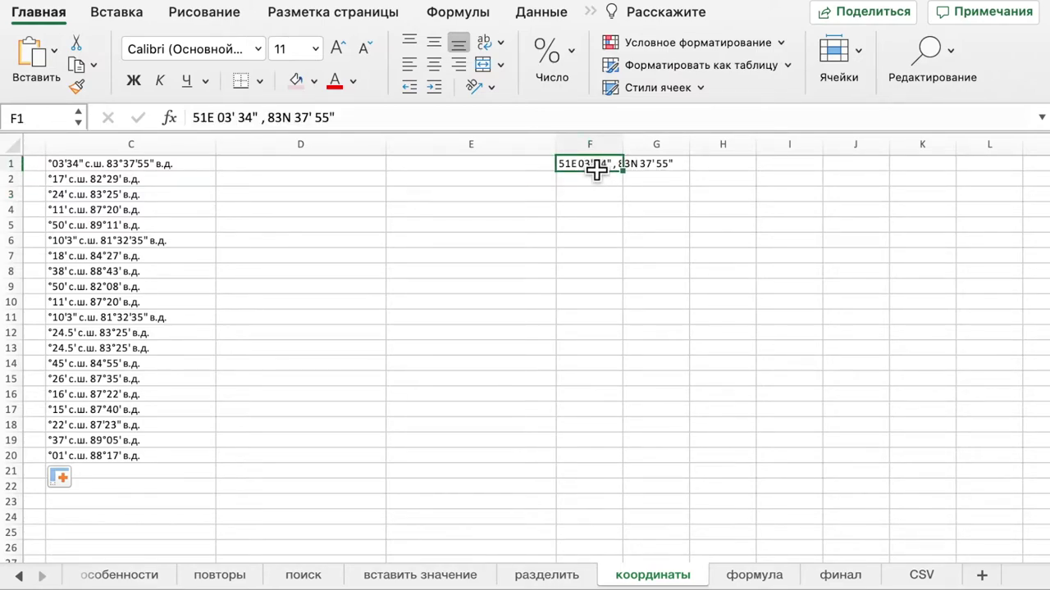
scroll(533, 238, left, 5)
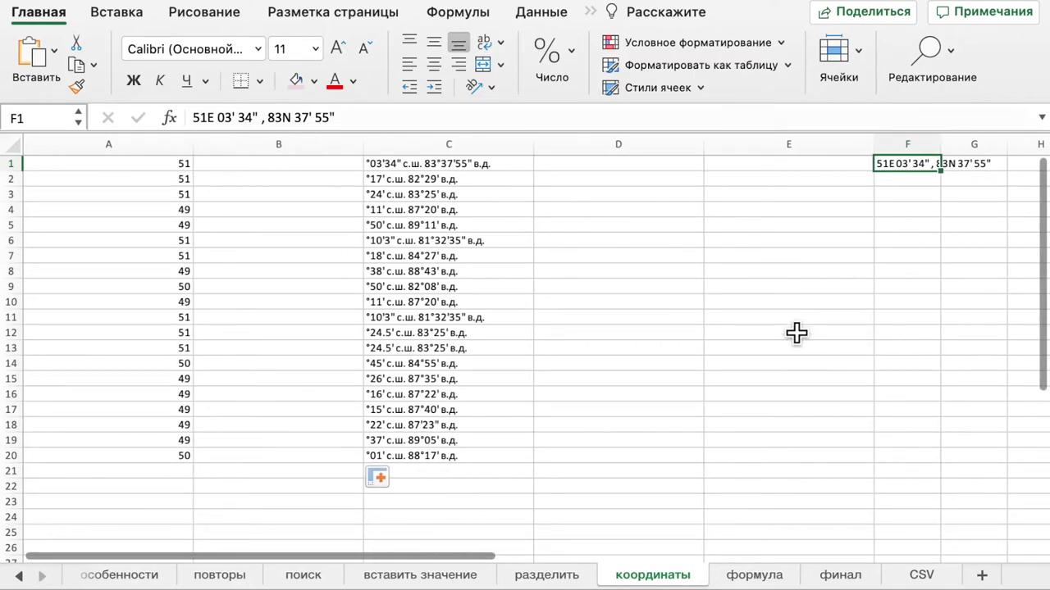
Step: Open the формула sheet and check the decimalLongitude value in B2 and the decimalLatitude value in C2
click(745, 574)
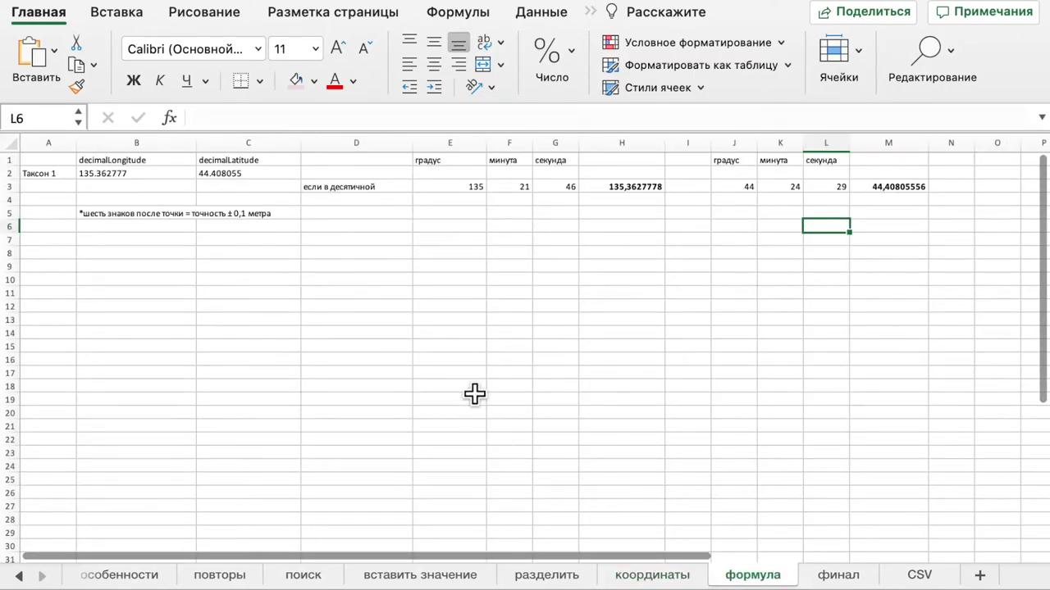
click(353, 335)
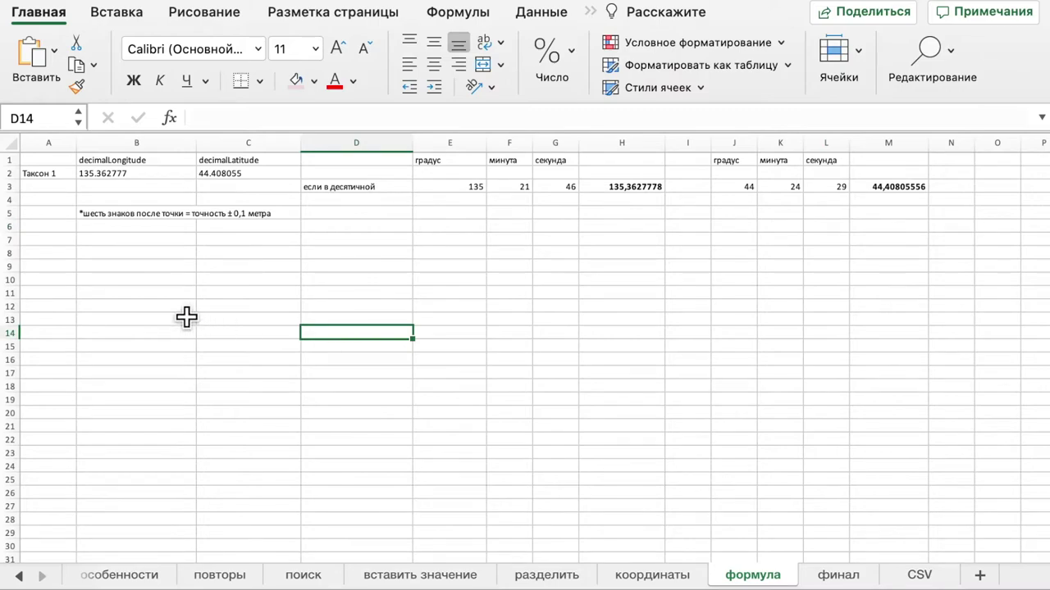
click(143, 176)
click(225, 177)
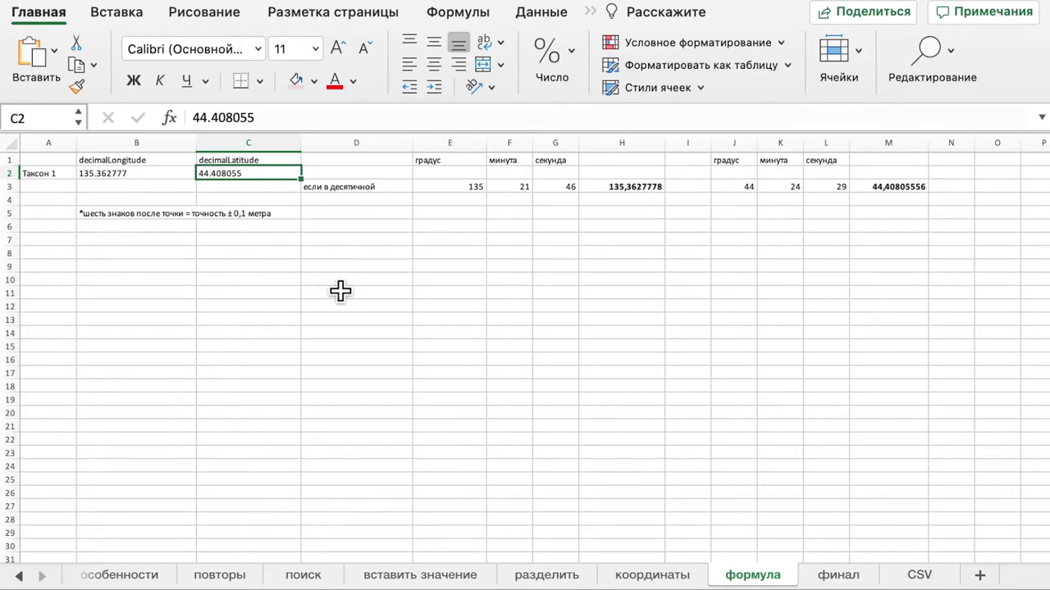
Step: Check the degree value in E3 and examine the cell references in H3's decimal-degree conversion formula
click(462, 191)
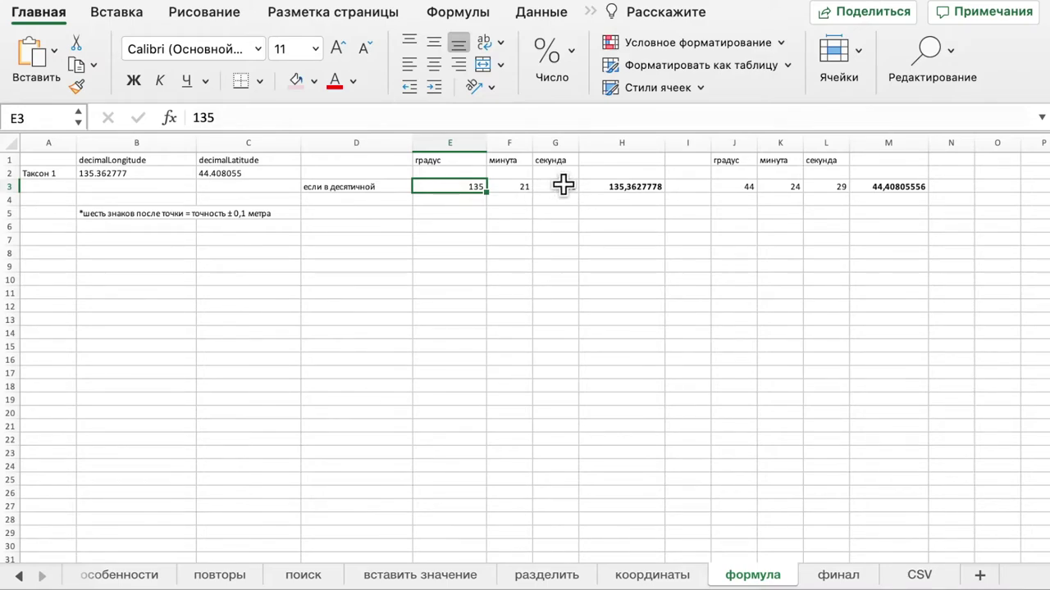
click(615, 192)
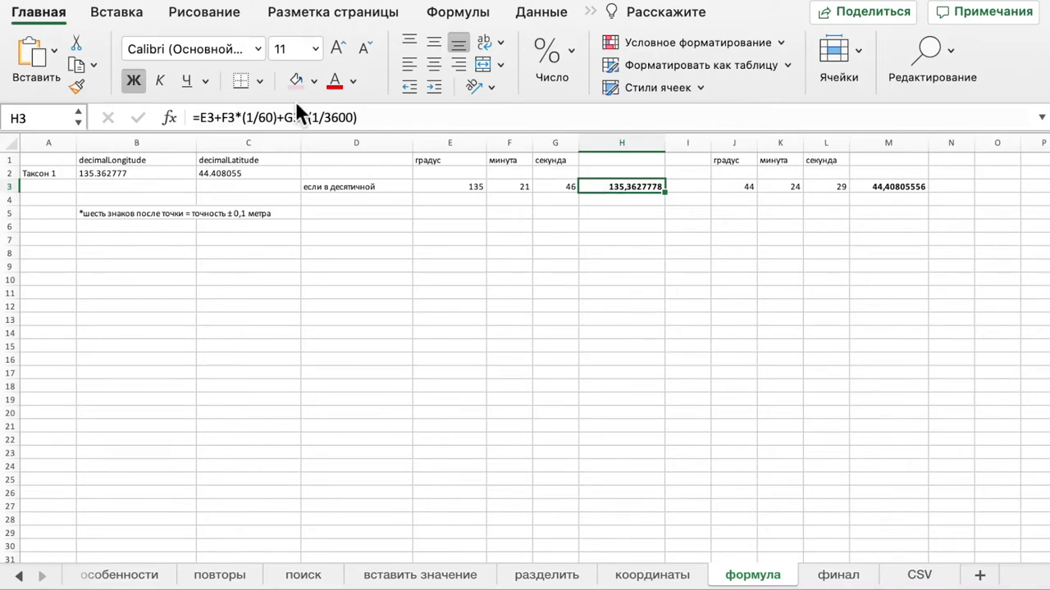
click(433, 117)
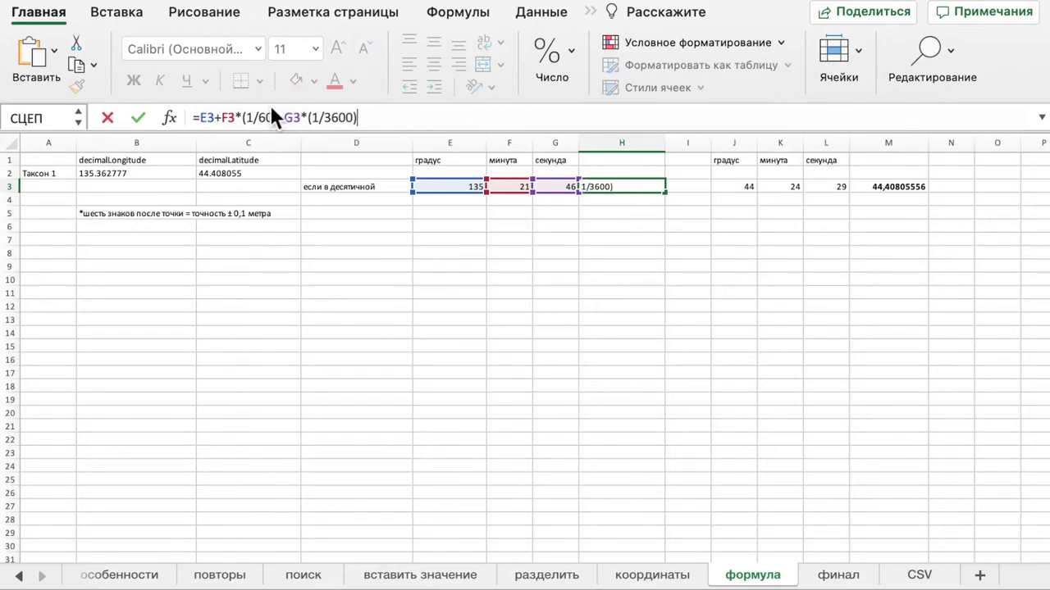
click(139, 118)
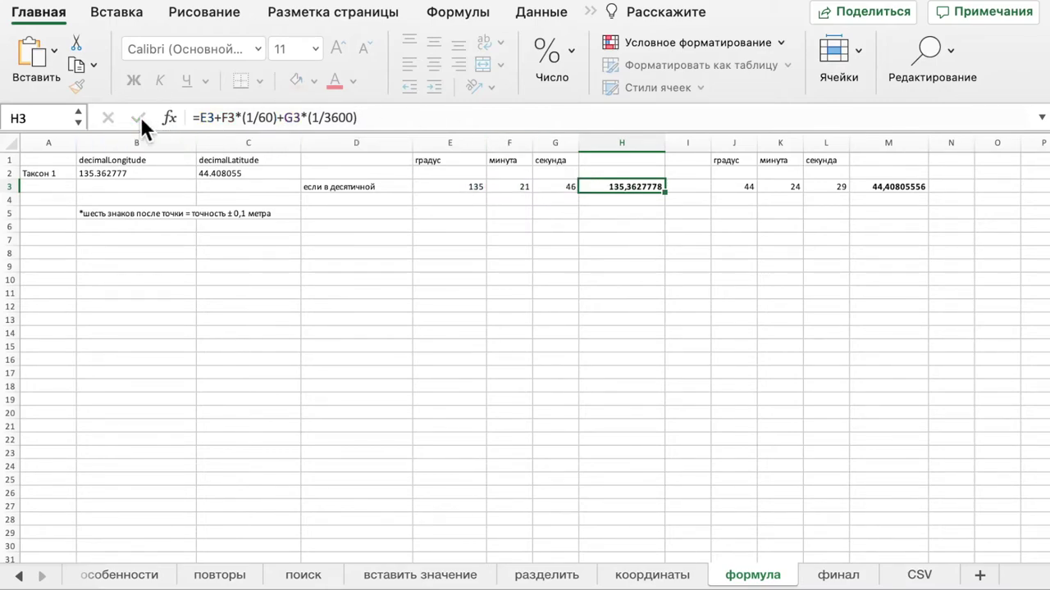
Step: Fill the degrees, minutes and seconds in E3:G3 down to row 26 and extend H3's conversion formula alongside them
drag(468, 188, 598, 494)
click(660, 191)
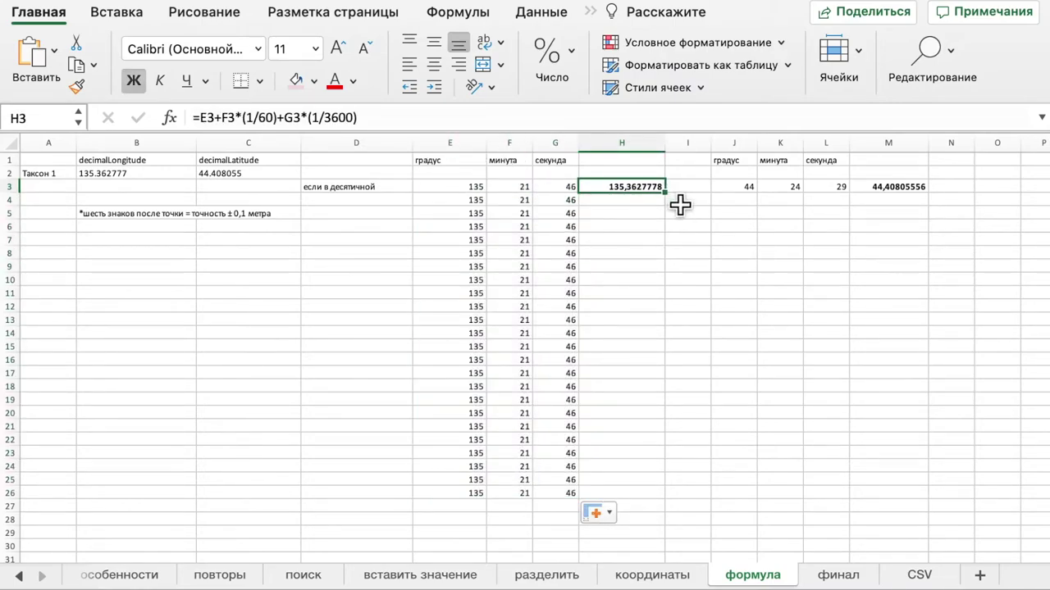
double_click(666, 195)
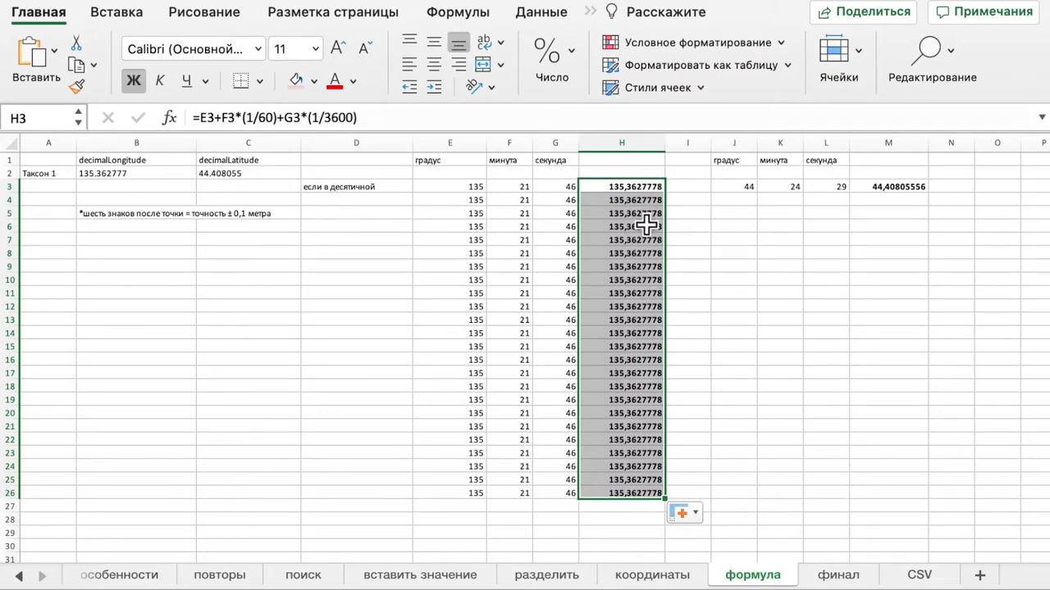
Step: Copy the converted coordinates in H3:H26 and paste them as values only into column I starting at I3
key(super+c)
click(694, 189)
click(56, 54)
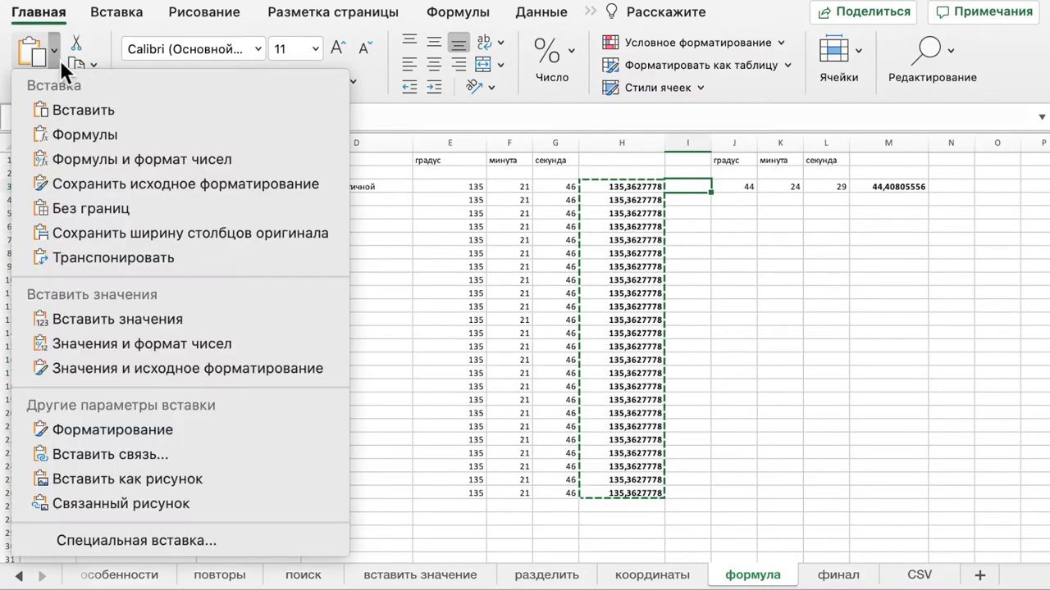
click(92, 317)
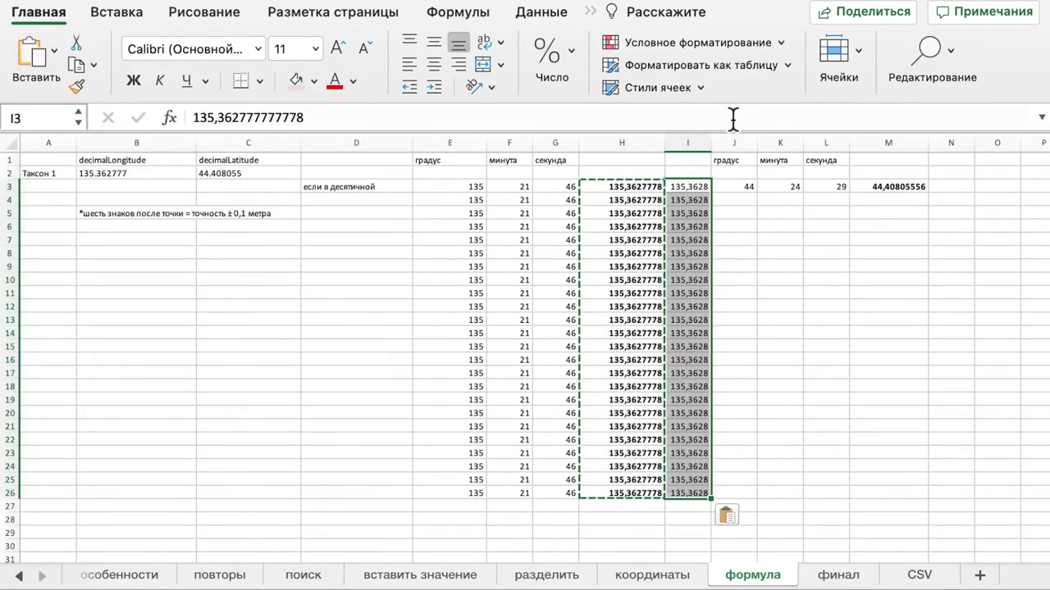
click(687, 239)
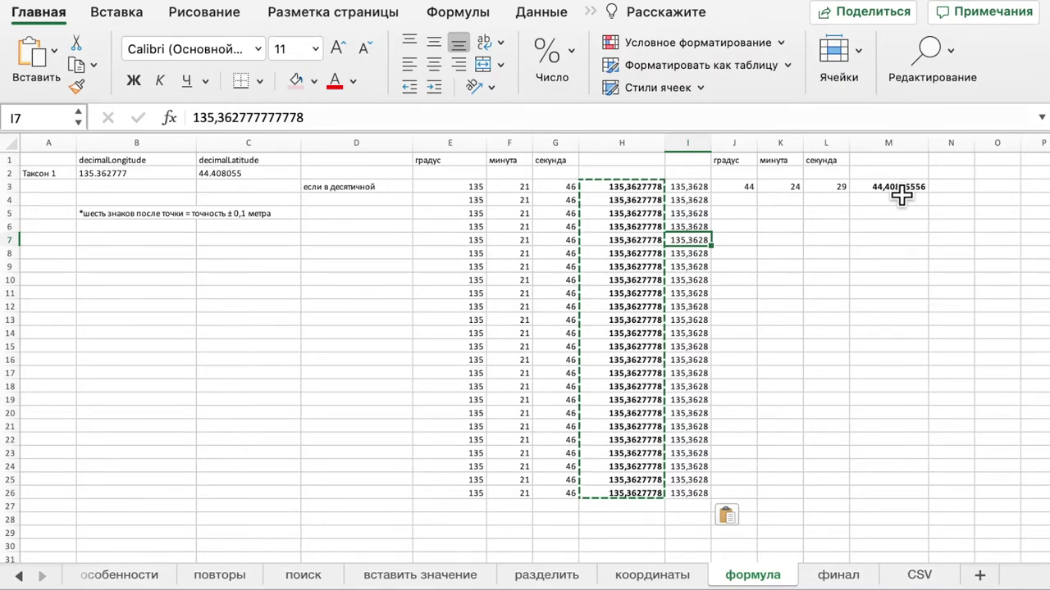
Step: Open the финал sheet and check the file format and encoding requirements listed in A1 and B1
click(840, 575)
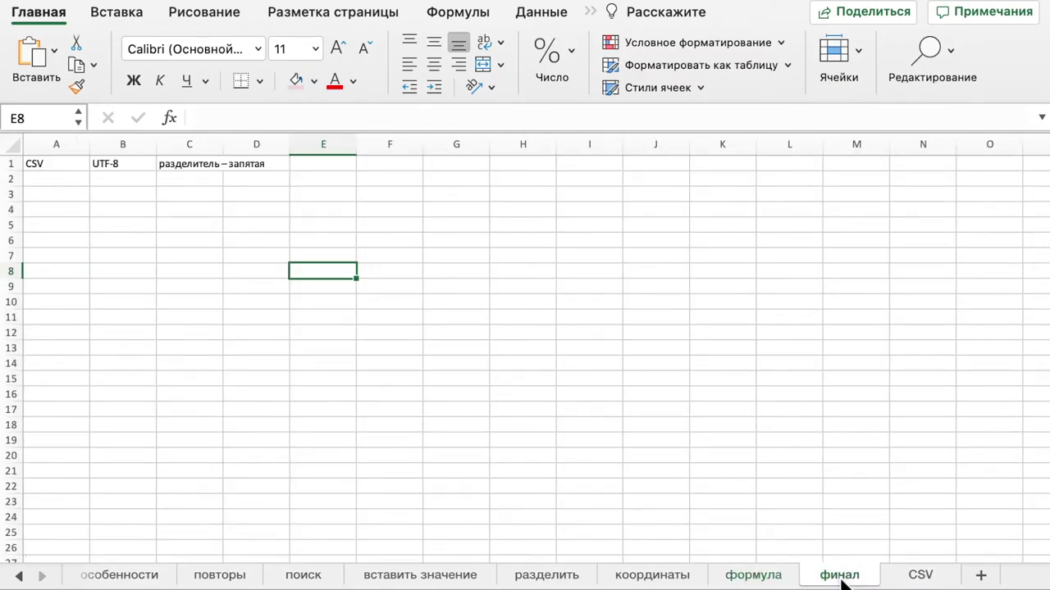
click(127, 243)
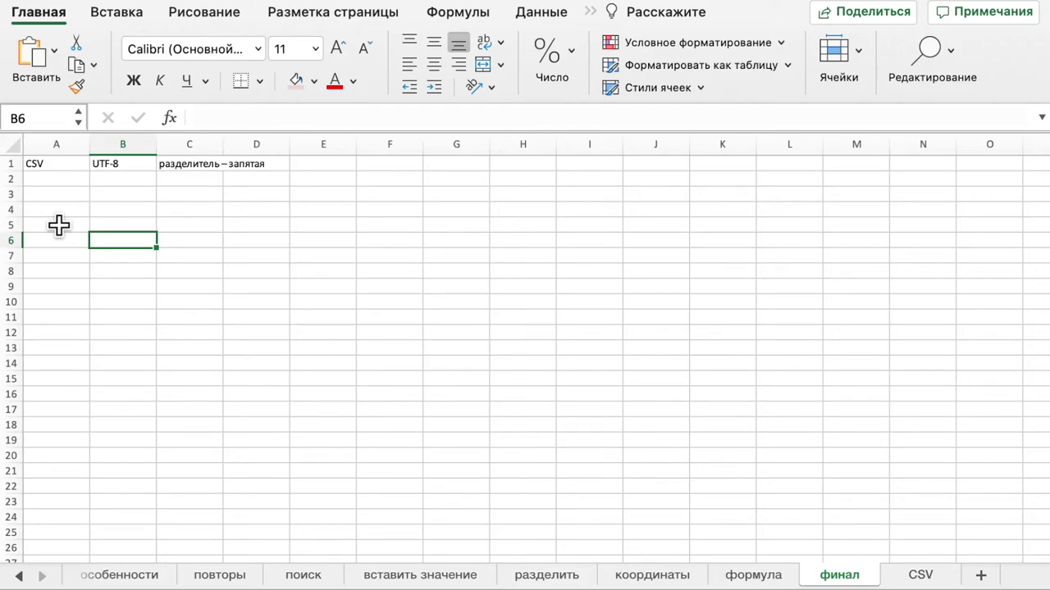
click(70, 167)
click(124, 173)
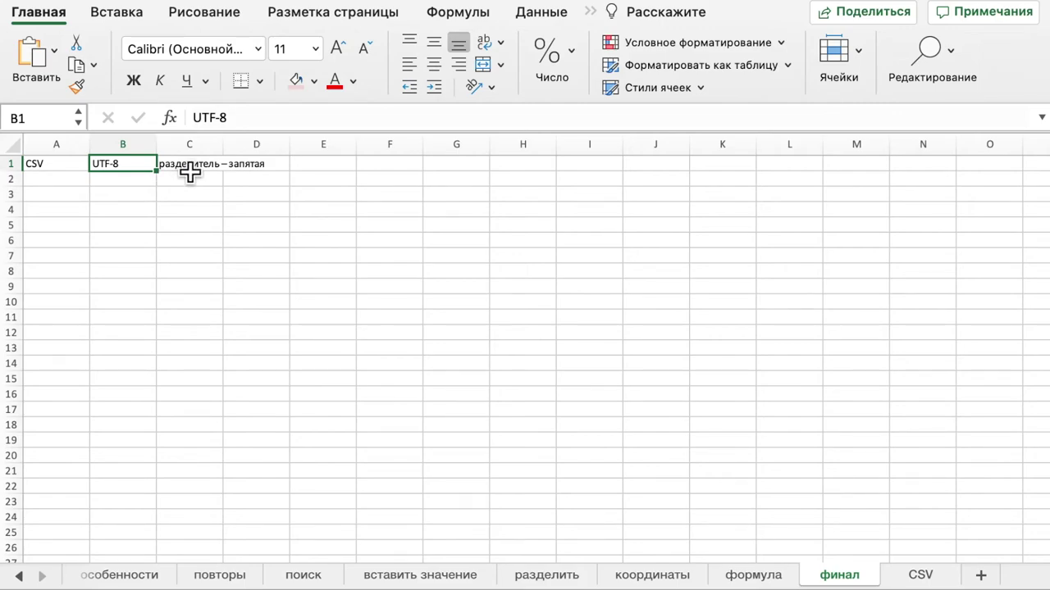
Step: Open the CSV sheet and inspect how the comma-separated header and species records are stored in column A
click(920, 576)
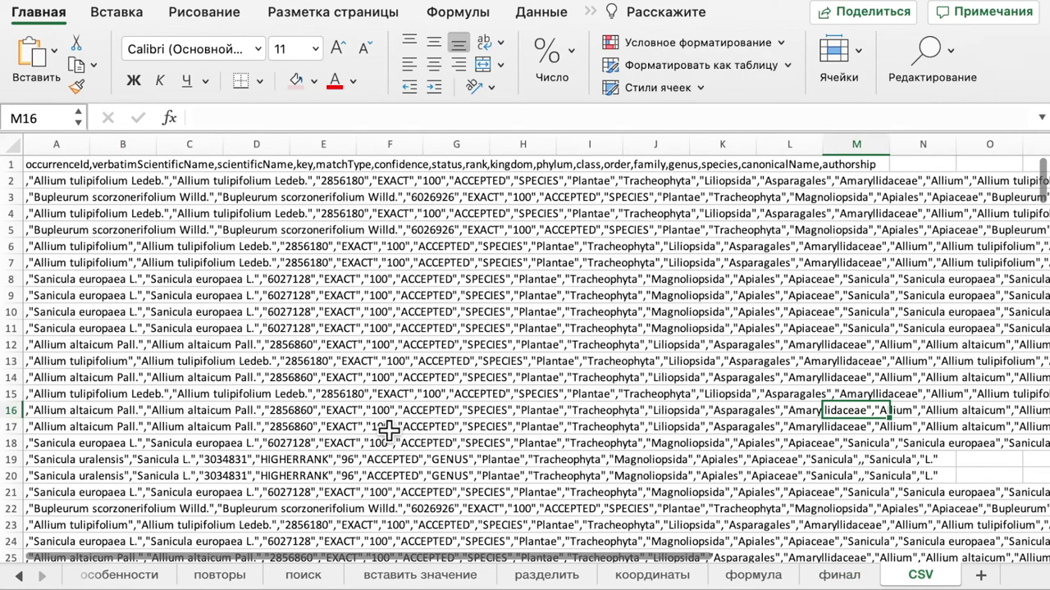
click(58, 170)
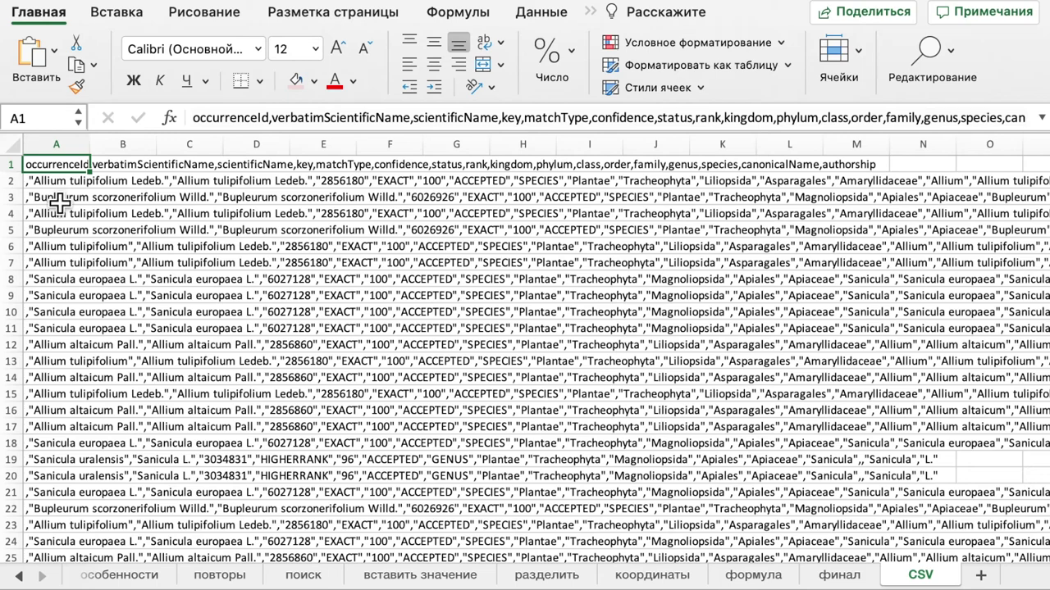
key(Down)
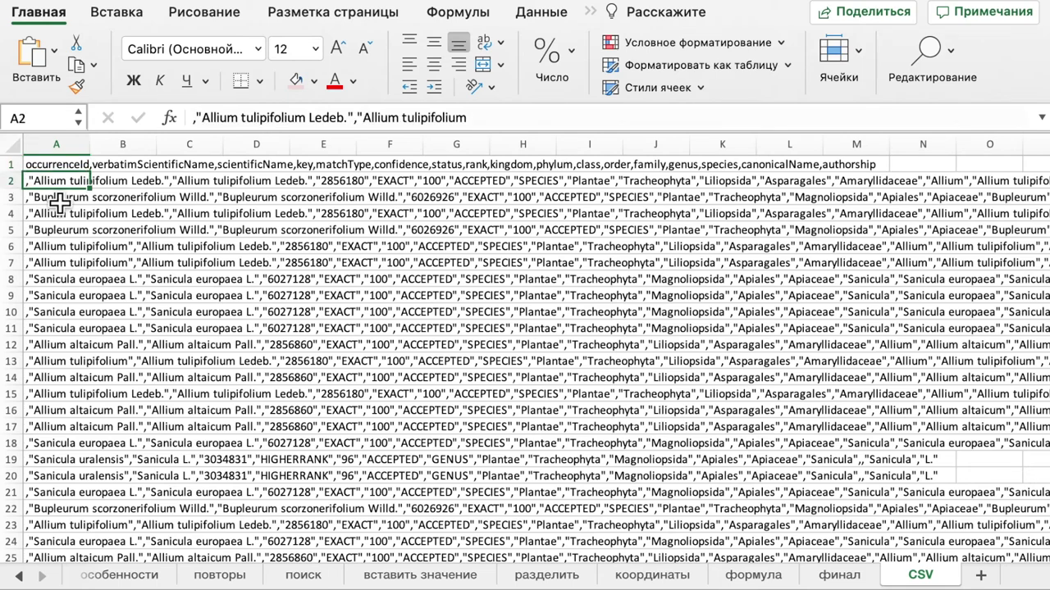
key(Right)
key(Up)
key(Right)
key(Right)
key(Left)
key(Left)
key(Down)
key(Left)
key(Down)
key(Down)
key(Down)
key(Down)
key(Down)
key(Down)
key(Down)
key(Down)
key(Down)
key(Down)
key(Down)
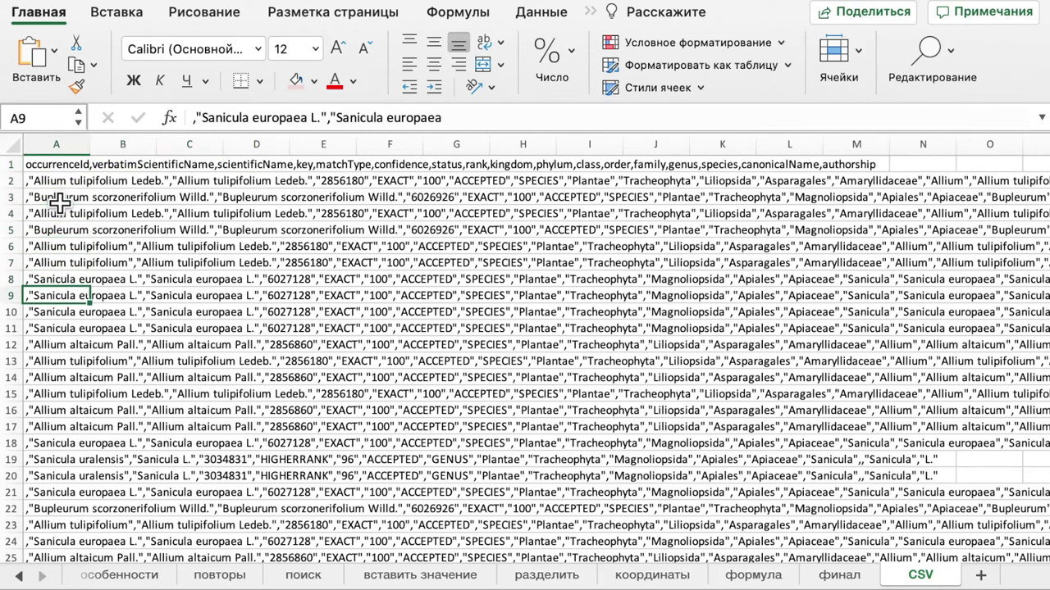
key(Up)
key(Up)
key(Up)
key(Up)
key(Up)
key(Up)
key(Up)
key(Up)
key(Up)
key(Up)
key(Up)
key(Up)
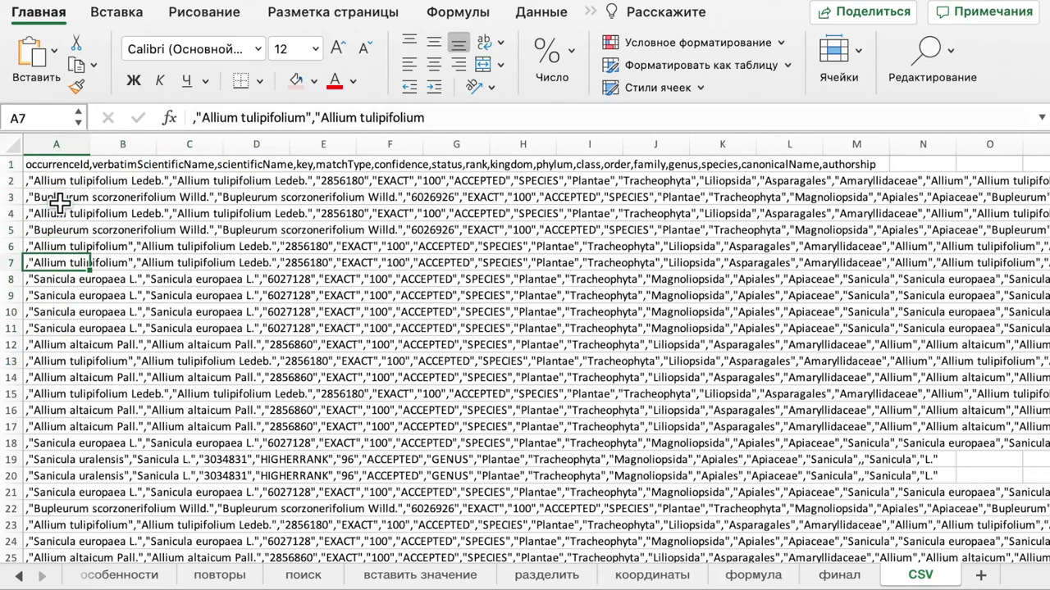
Step: Split column A of the CSV sheet into separate columns using only the comma as delimiter instead of °
click(68, 145)
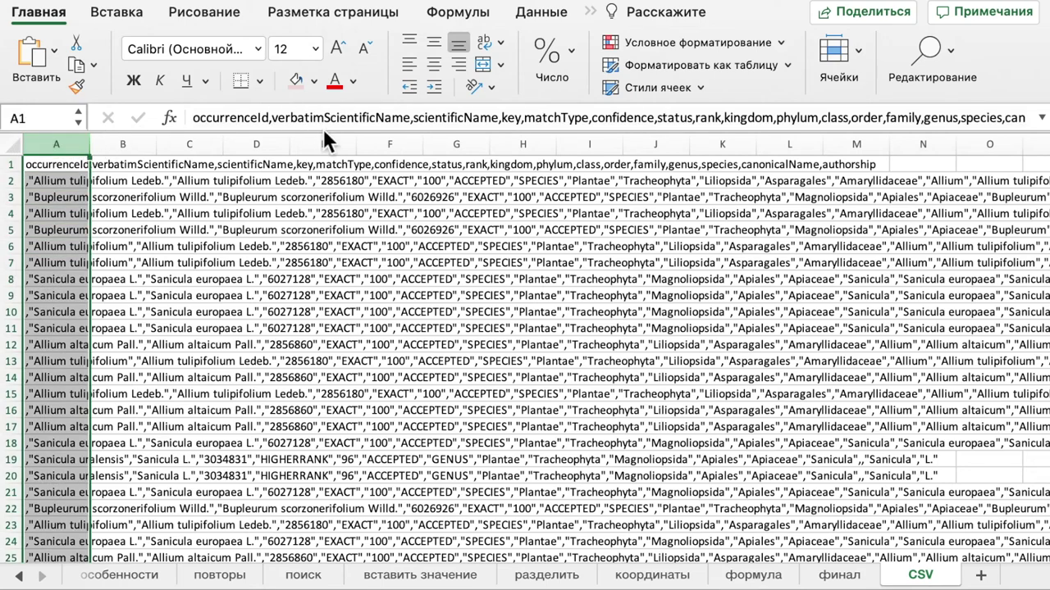
click(539, 15)
click(551, 50)
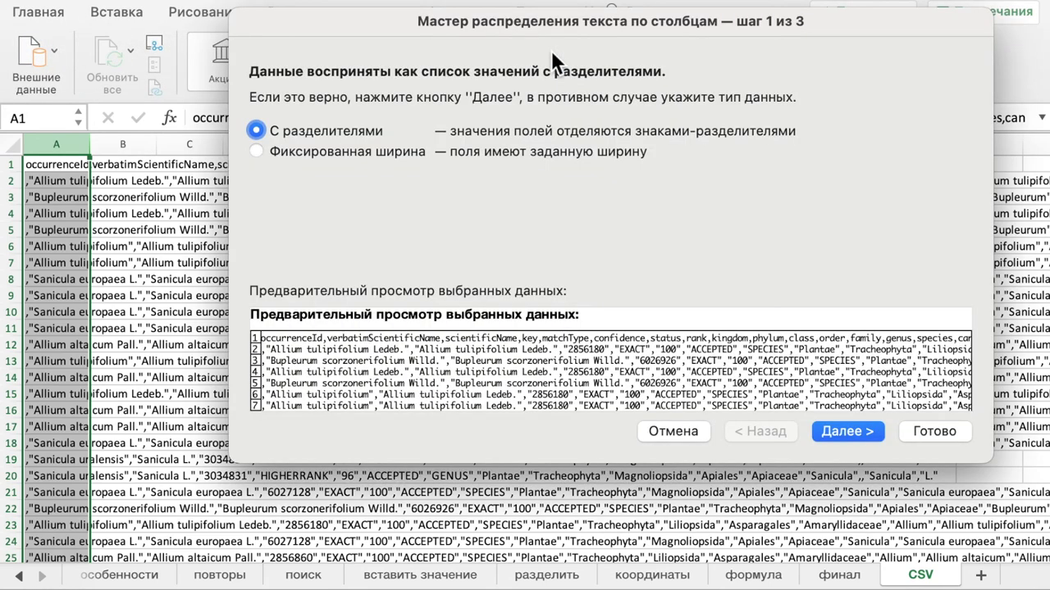
click(861, 433)
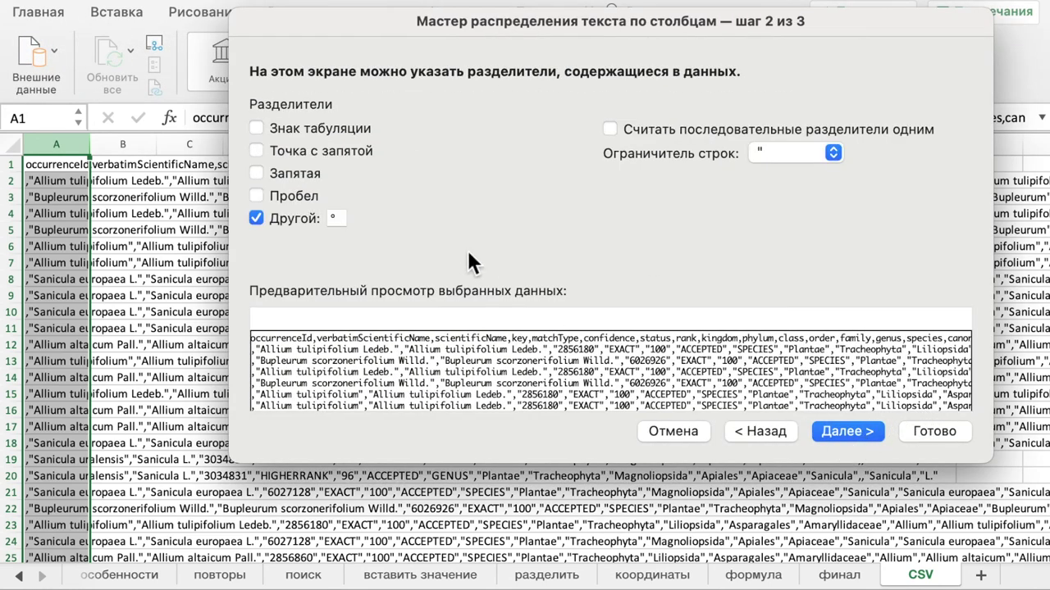
click(286, 214)
click(294, 176)
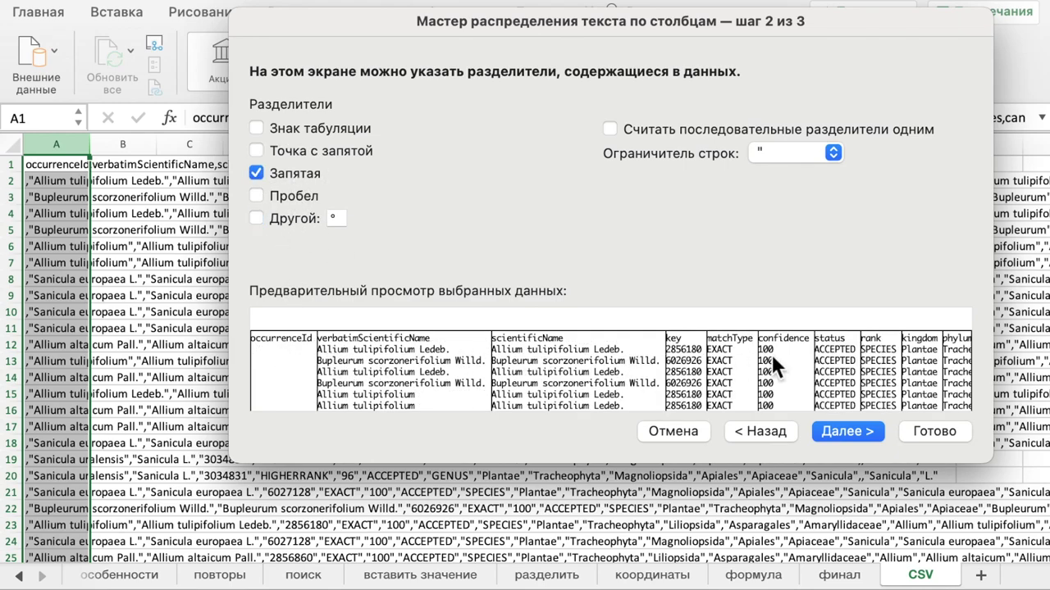
click(842, 428)
click(919, 427)
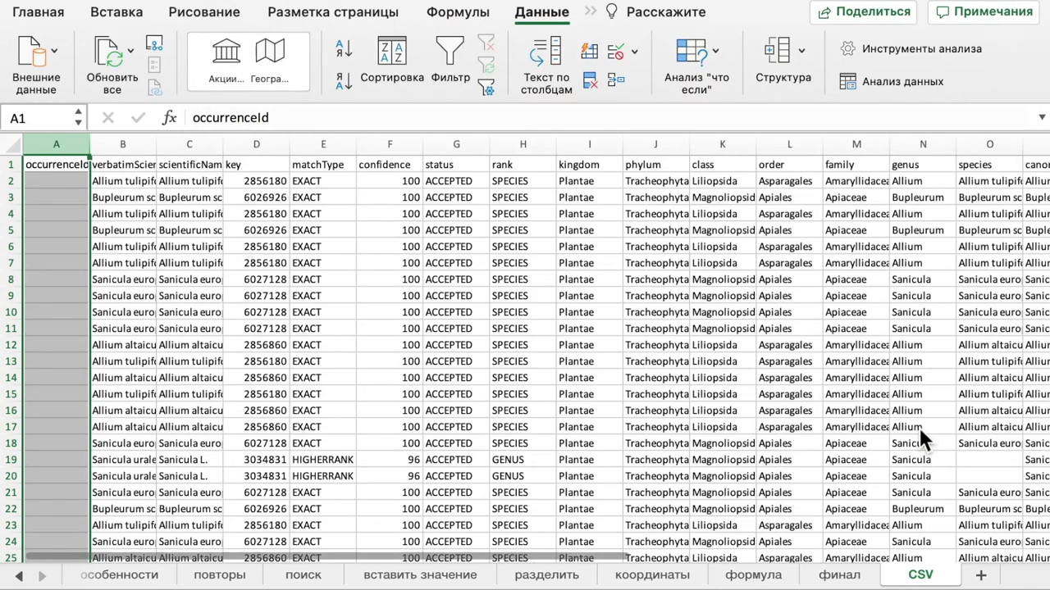
Step: Widen the scientificName and verbatimScientificName columns and review the split fields across to authorship
double_click(222, 146)
drag(159, 147, 212, 156)
scroll(379, 247, right, 10)
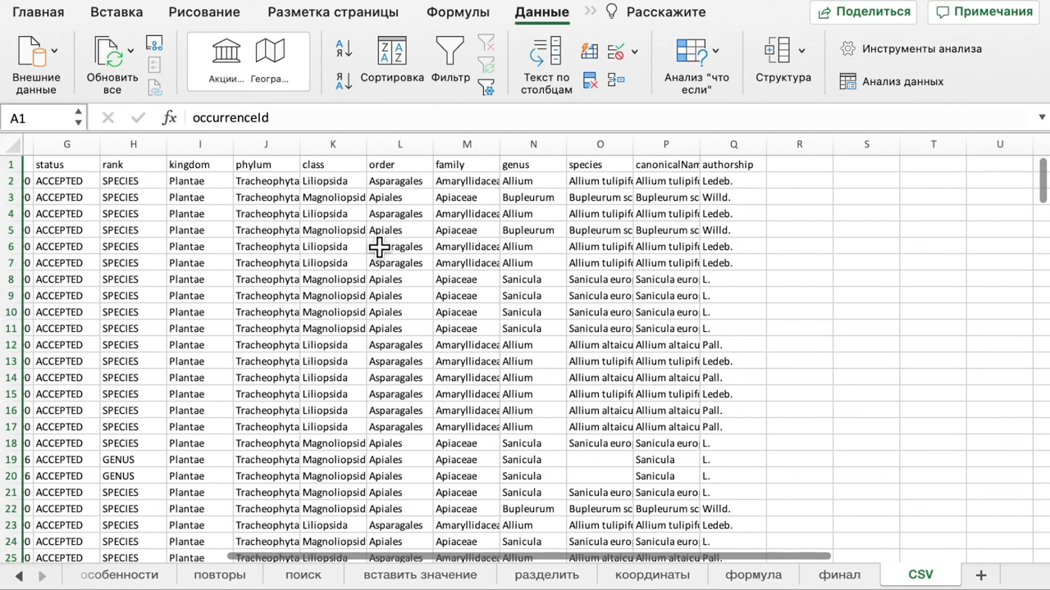
scroll(379, 246, left, 10)
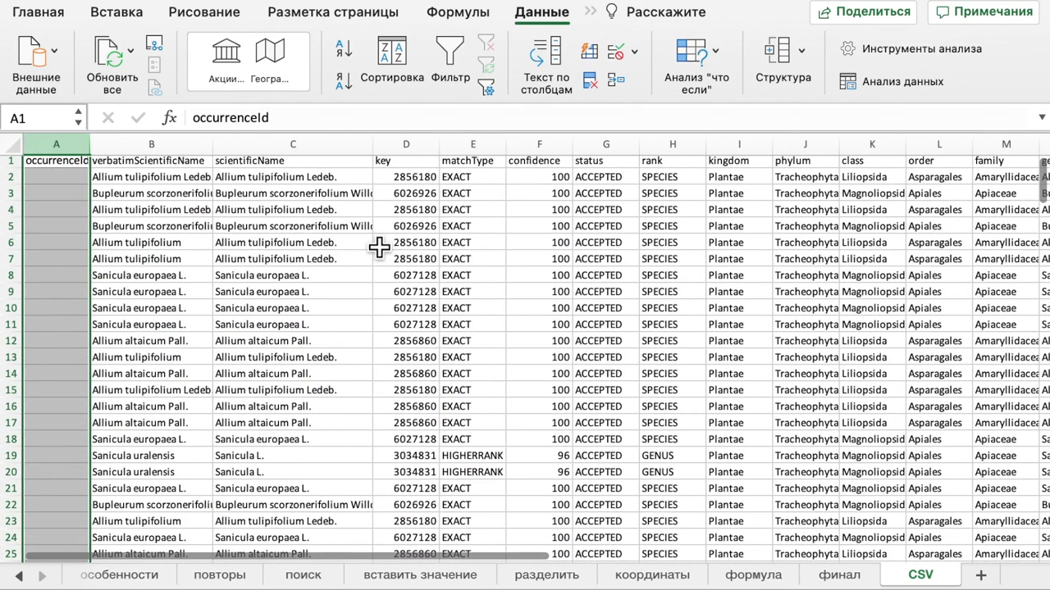